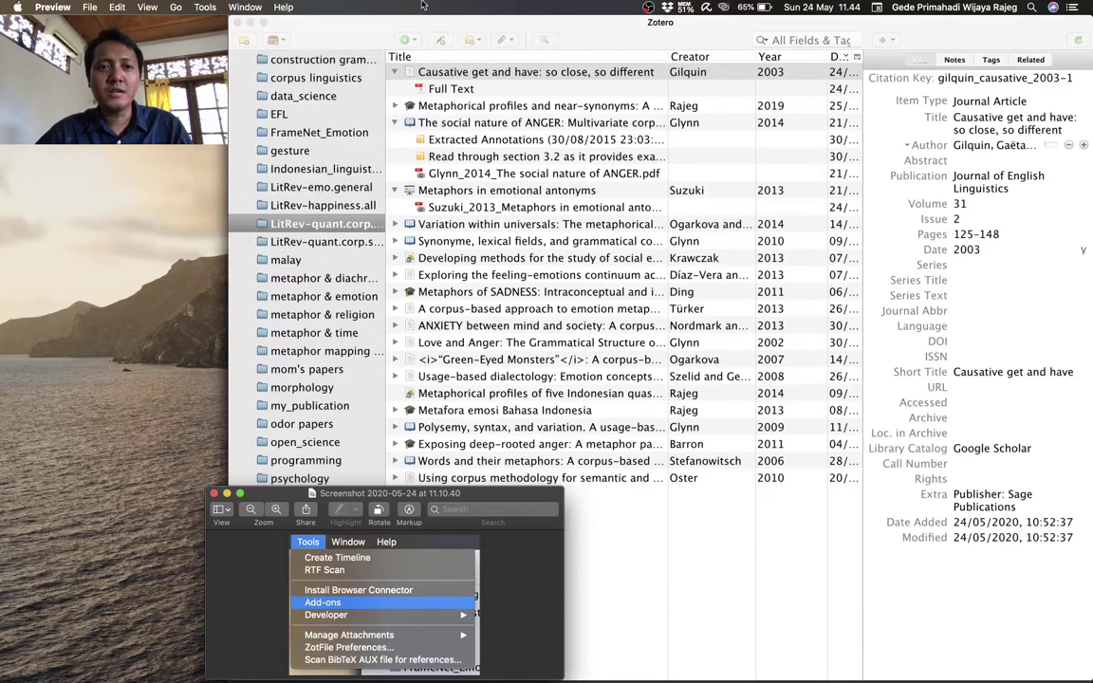
# Switch to Zotero and open the Add-ons Manager to view the installed extensions.
pyautogui.press('super+h')
pyautogui.click(195, 6)
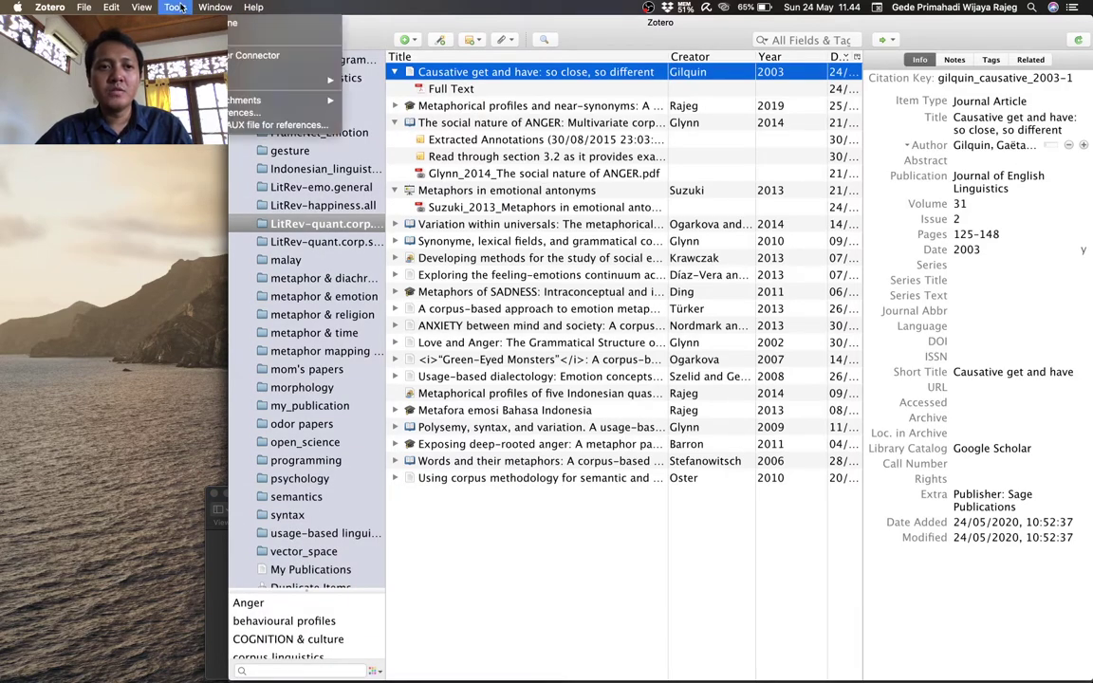
pyautogui.click(242, 91)
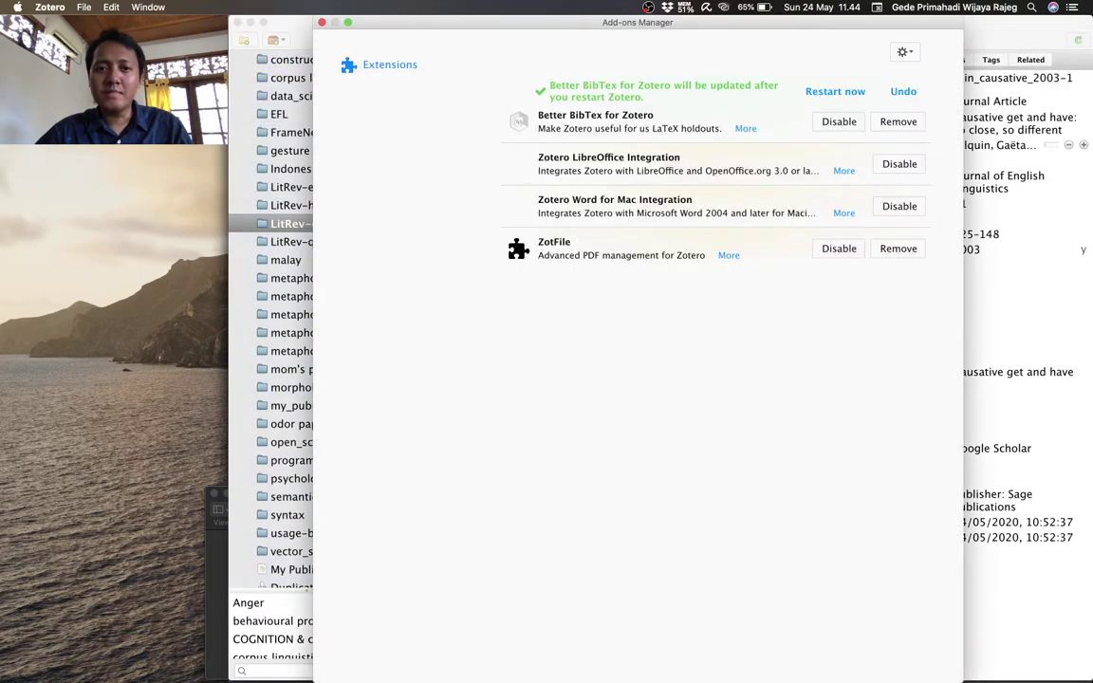
pyautogui.moveTo(711, 31); pyautogui.dragTo(812, 31)
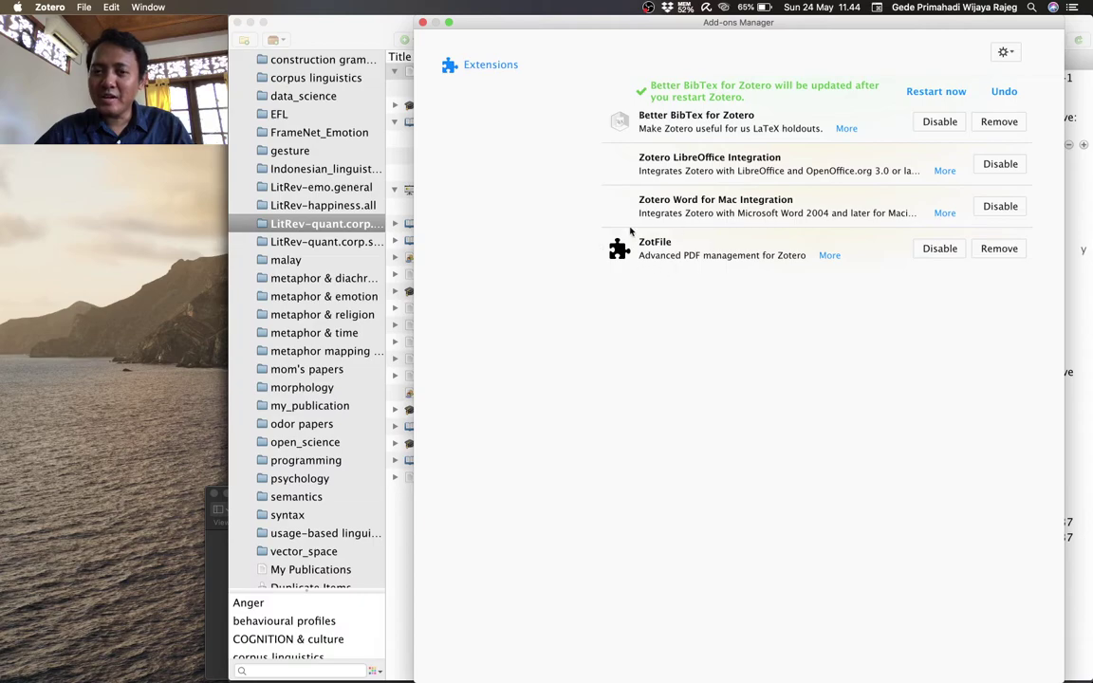
# Try to install an add-on from the file zotfile-5.0.16-fx.xpi in Downloads, then cancel and close the Add-ons Manager.
pyautogui.click(1007, 54)
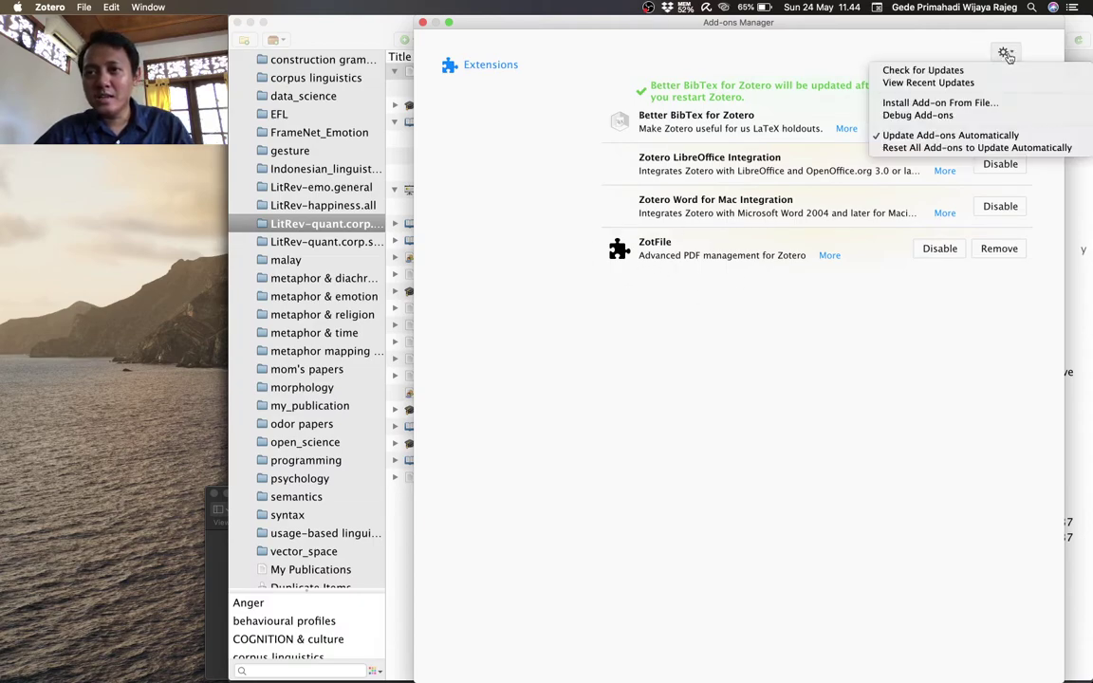
pyautogui.click(973, 106)
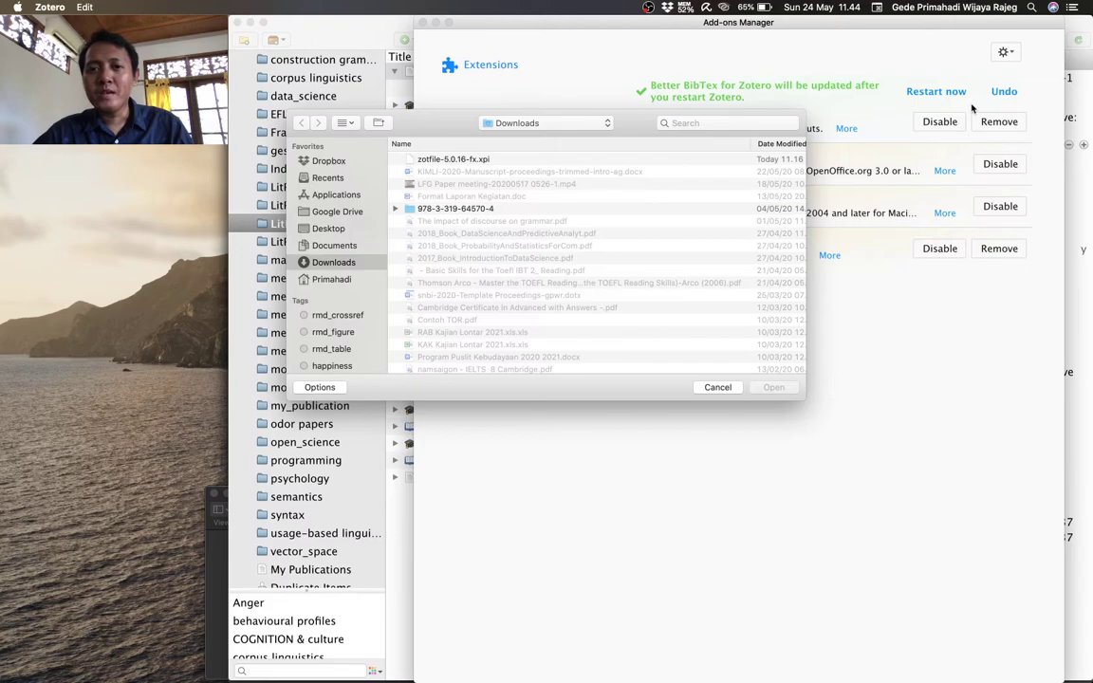
pyautogui.click(460, 162)
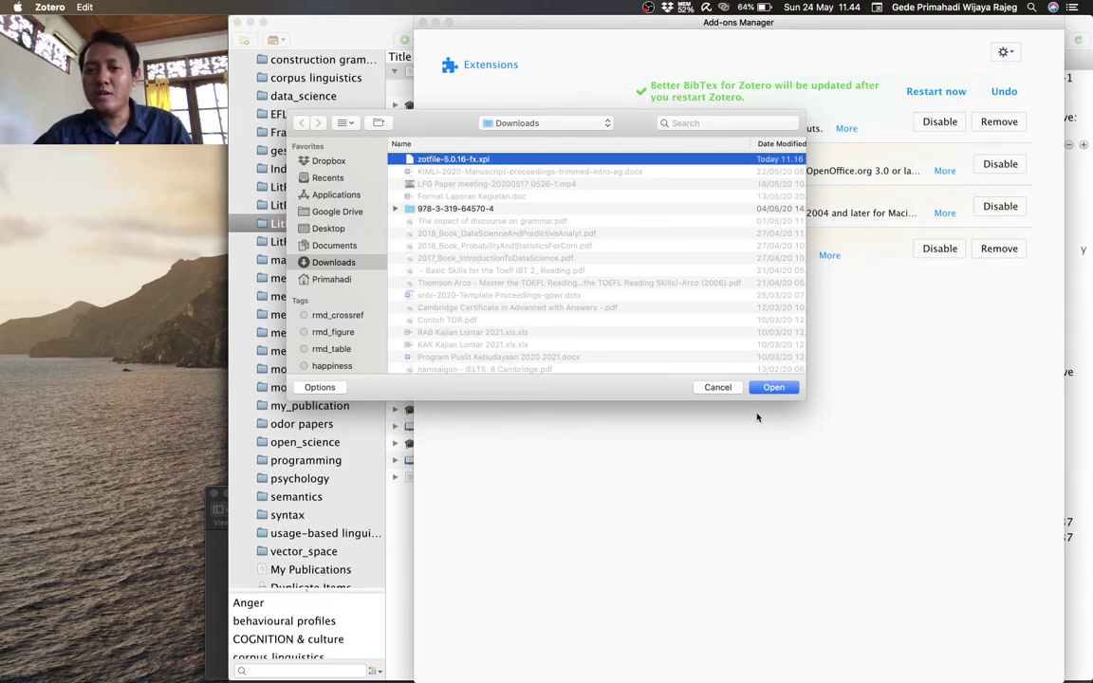
pyautogui.click(718, 387)
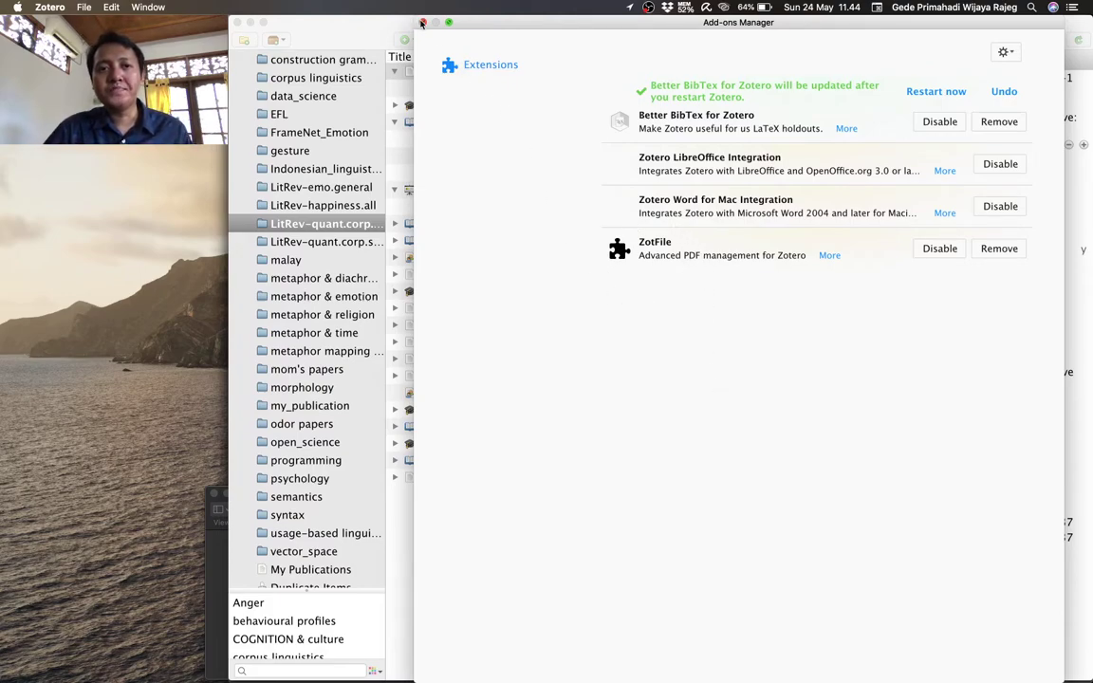
pyautogui.click(378, 21)
# Switch to the tutorial slides in Preview and advance to page 11 of the PDF.
pyautogui.press('super+Tab')
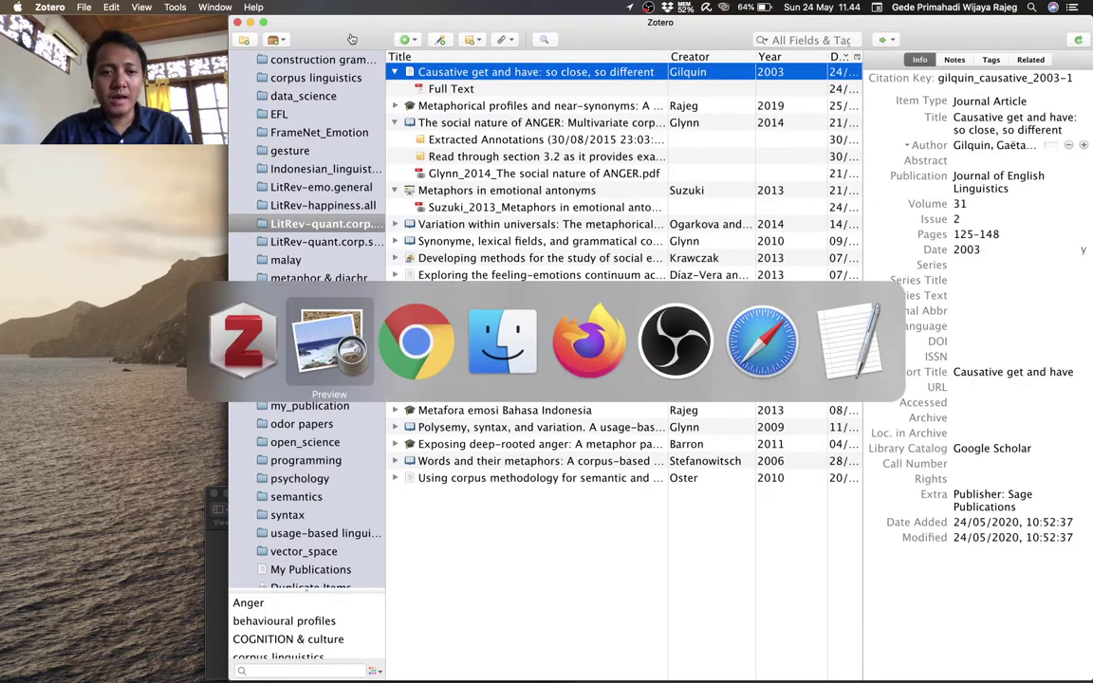
pyautogui.click(295, 113)
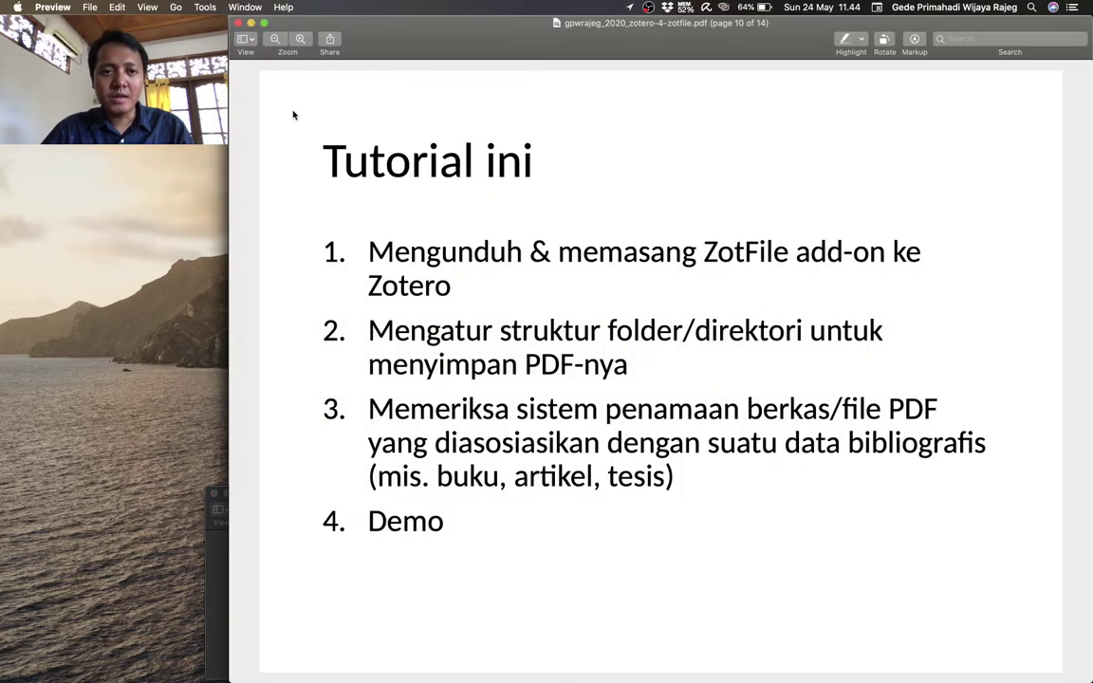
pyautogui.press('Down')
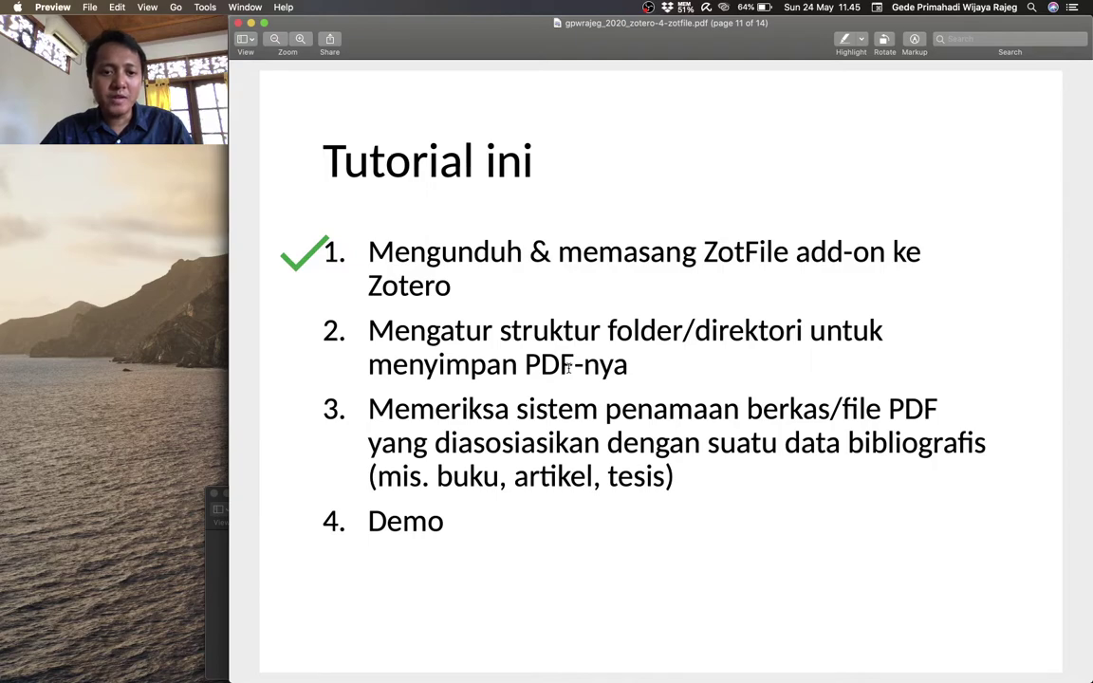
# Bring up the Tools menu screenshot in Preview and move it over the Zotero window to view the ZotFile Preferences entry.
pyautogui.press('super+Tab')
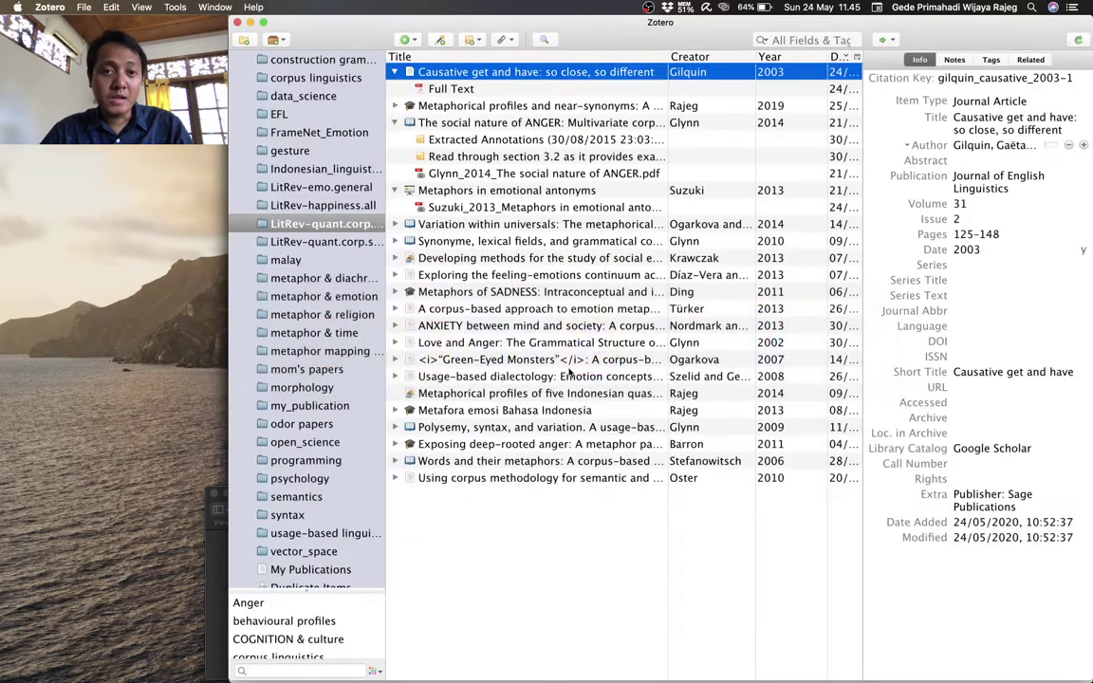
pyautogui.click(219, 601)
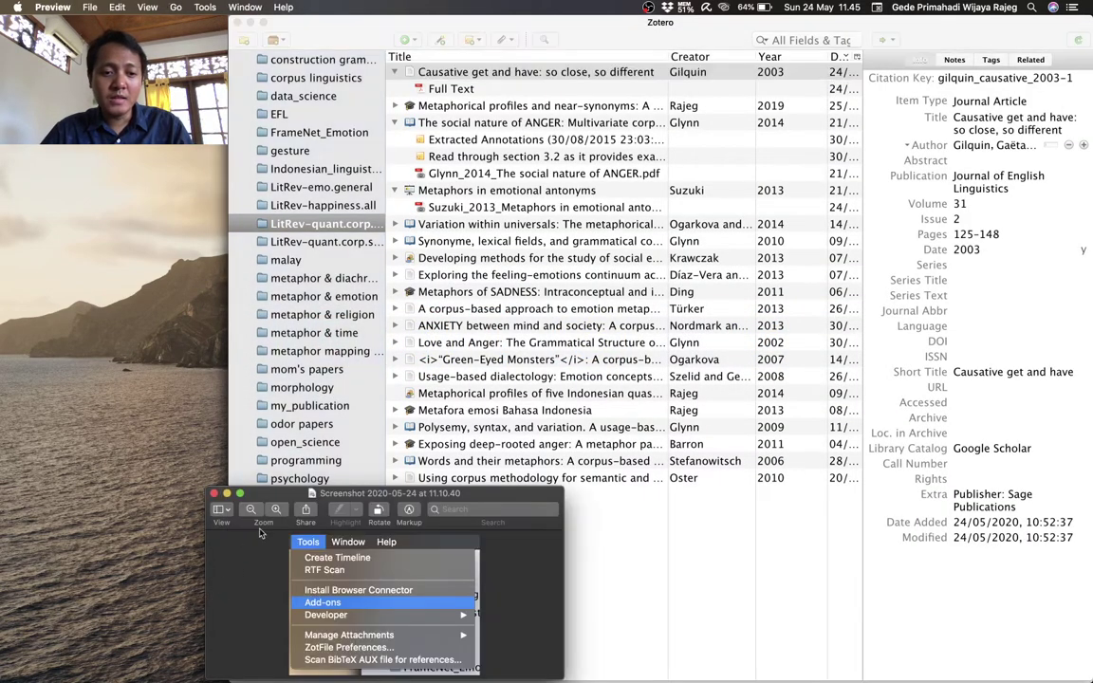
pyautogui.moveTo(247, 454); pyautogui.dragTo(543, 120)
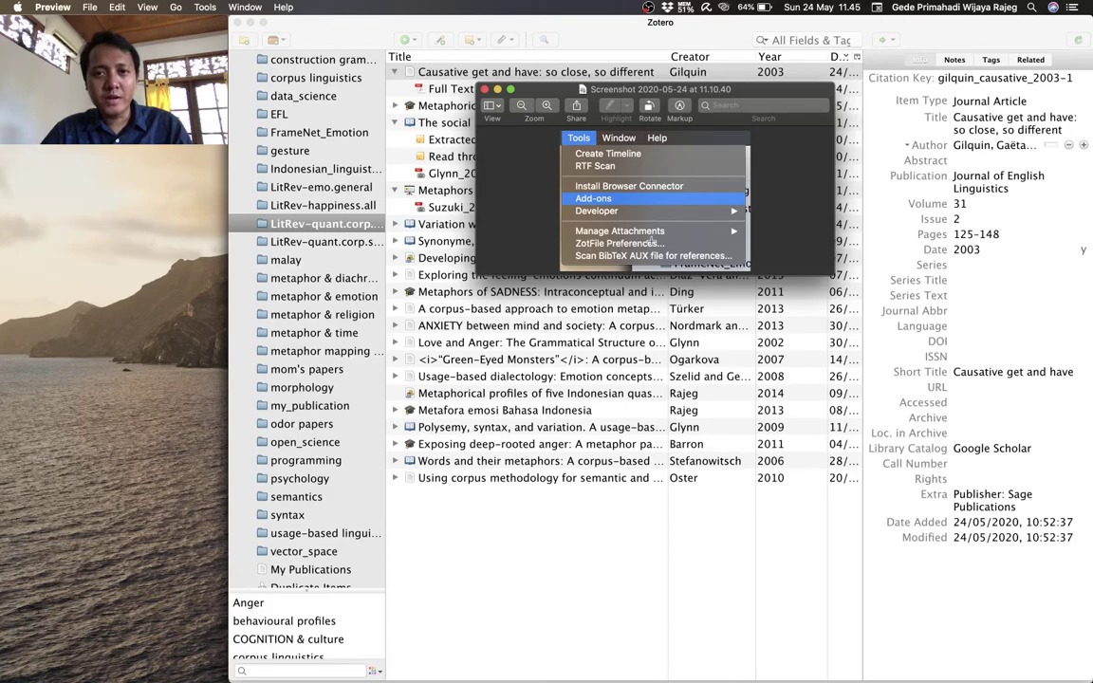
# Open Zotero's ZotFile Preferences and set the custom location of files to the zotero-test folder on the Desktop.
pyautogui.click(339, 16)
pyautogui.click(176, 7)
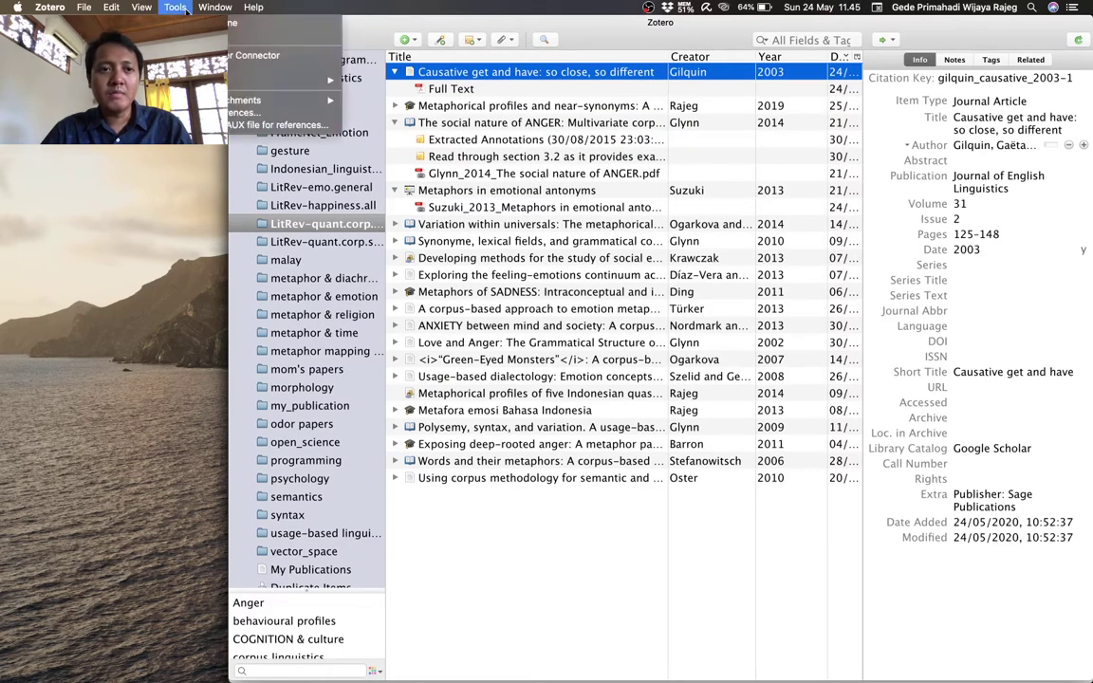
pyautogui.click(280, 112)
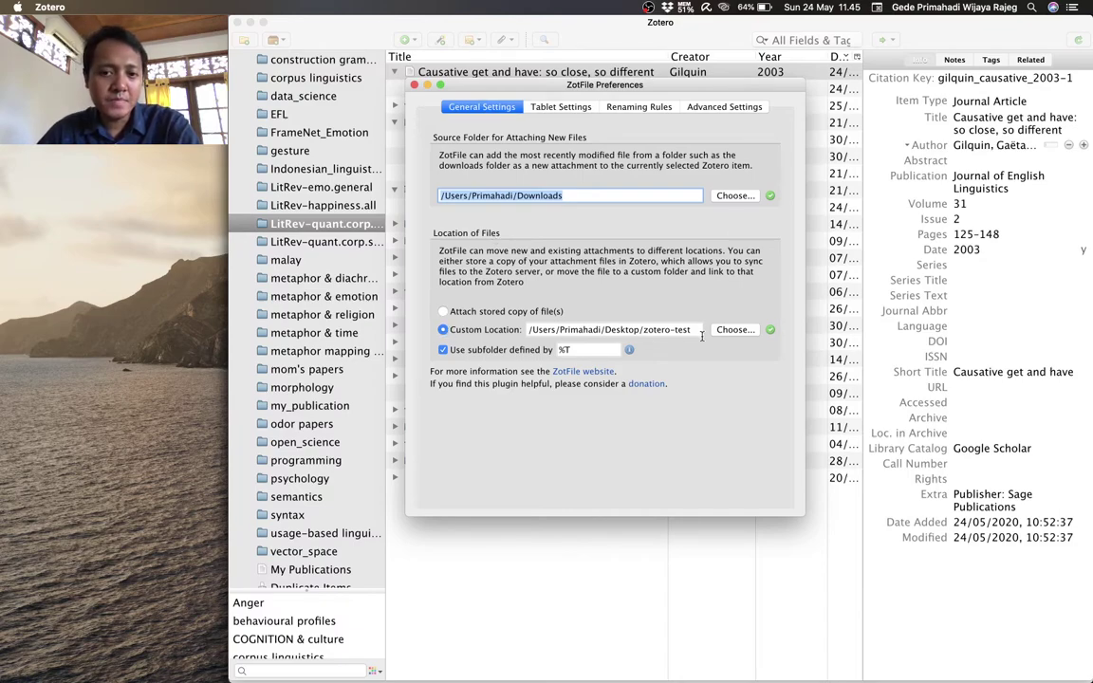
pyautogui.click(737, 331)
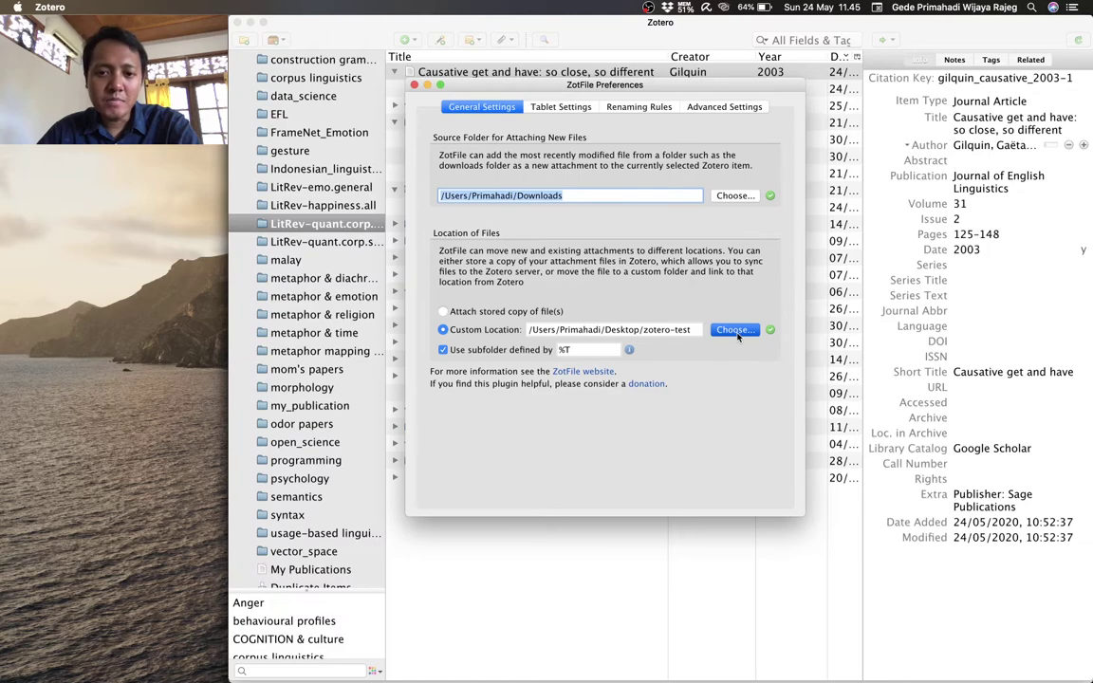
pyautogui.click(347, 245)
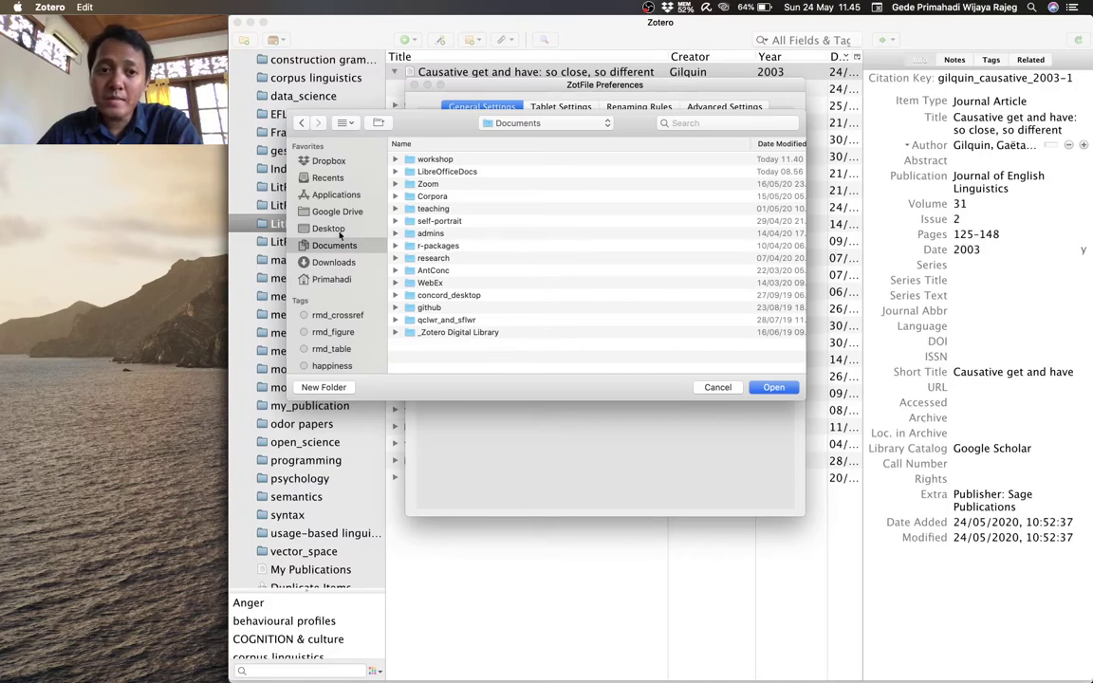
pyautogui.click(337, 230)
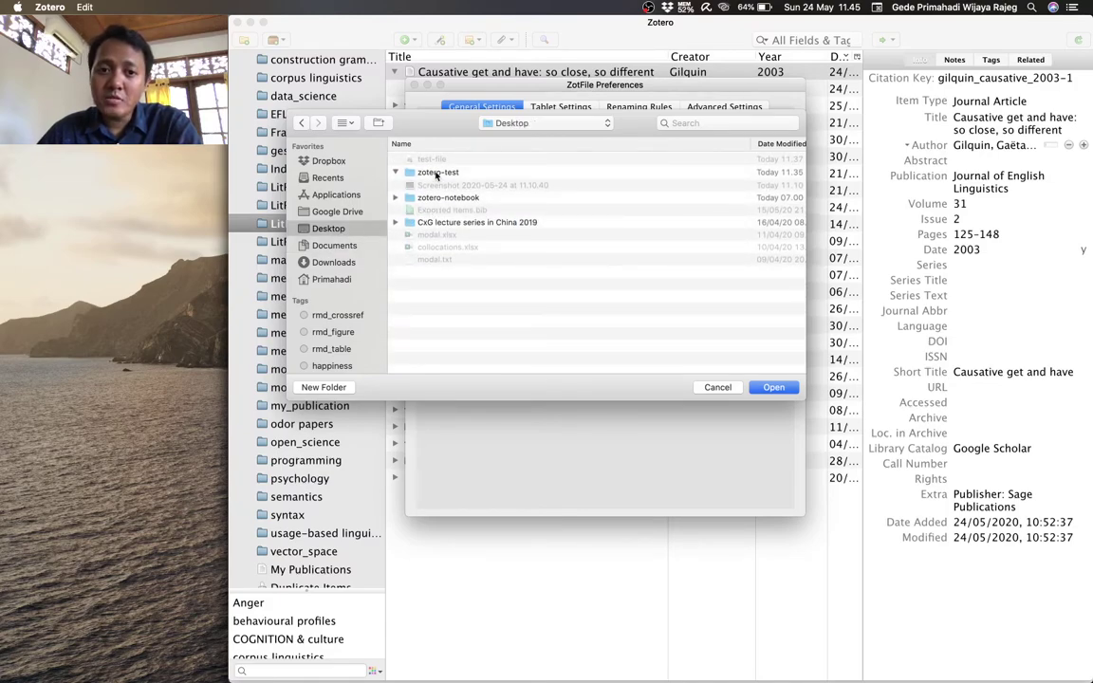
pyautogui.doubleClick(436, 174)
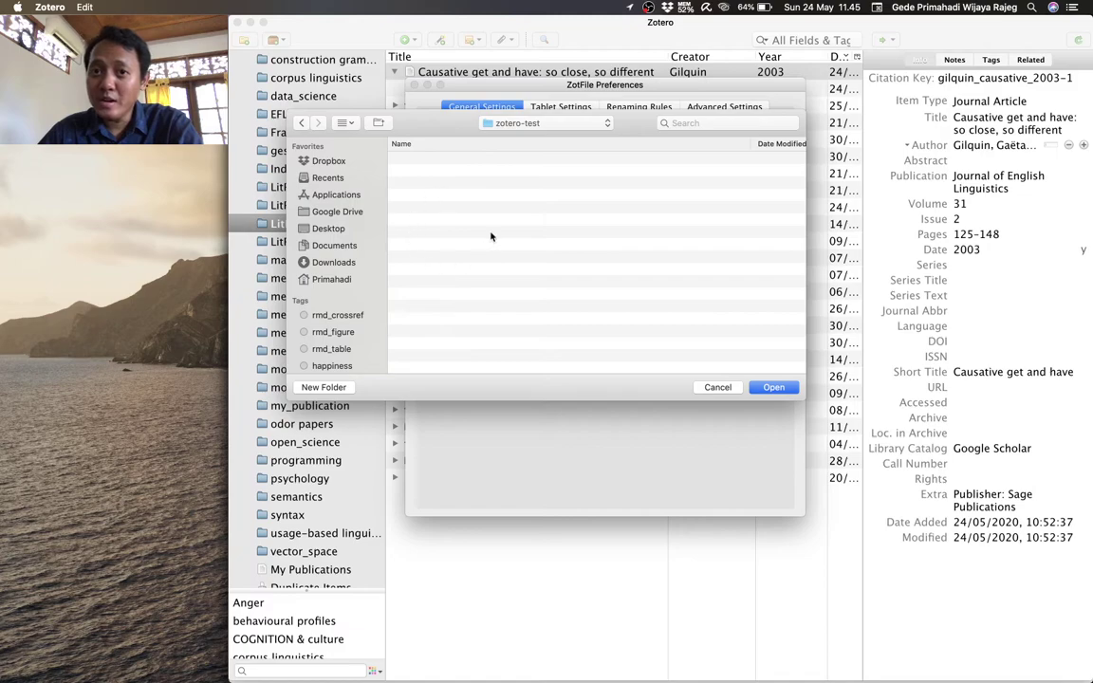
pyautogui.click(774, 388)
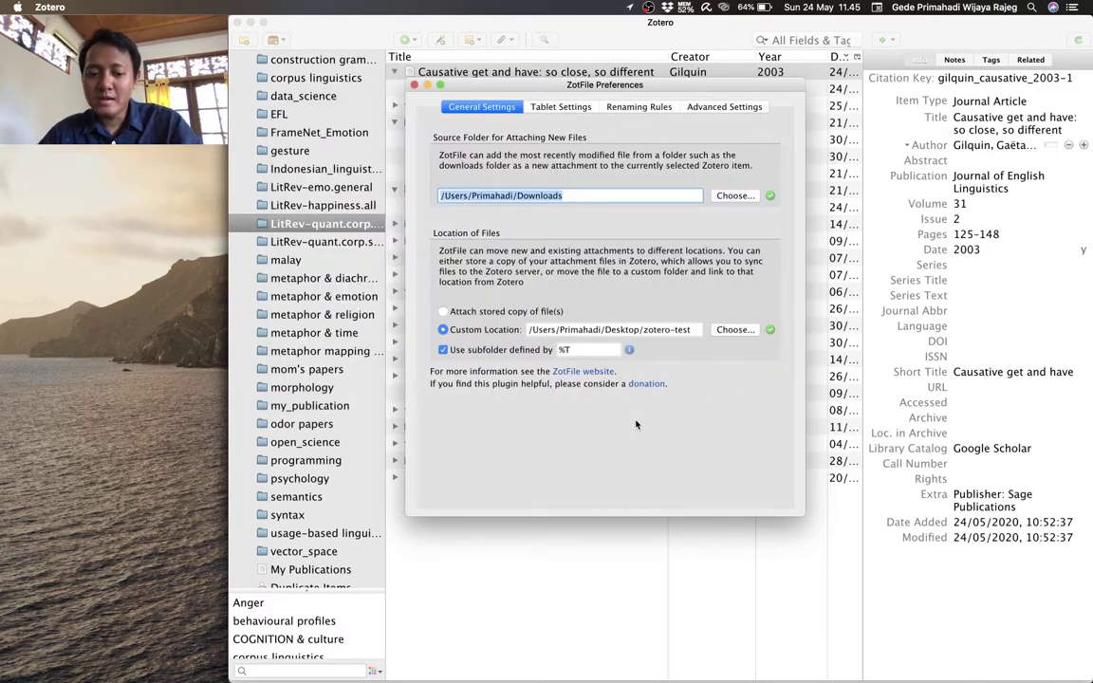
# Switch to Preview and close the Tools menu screenshot.
pyautogui.press('super+Tab')
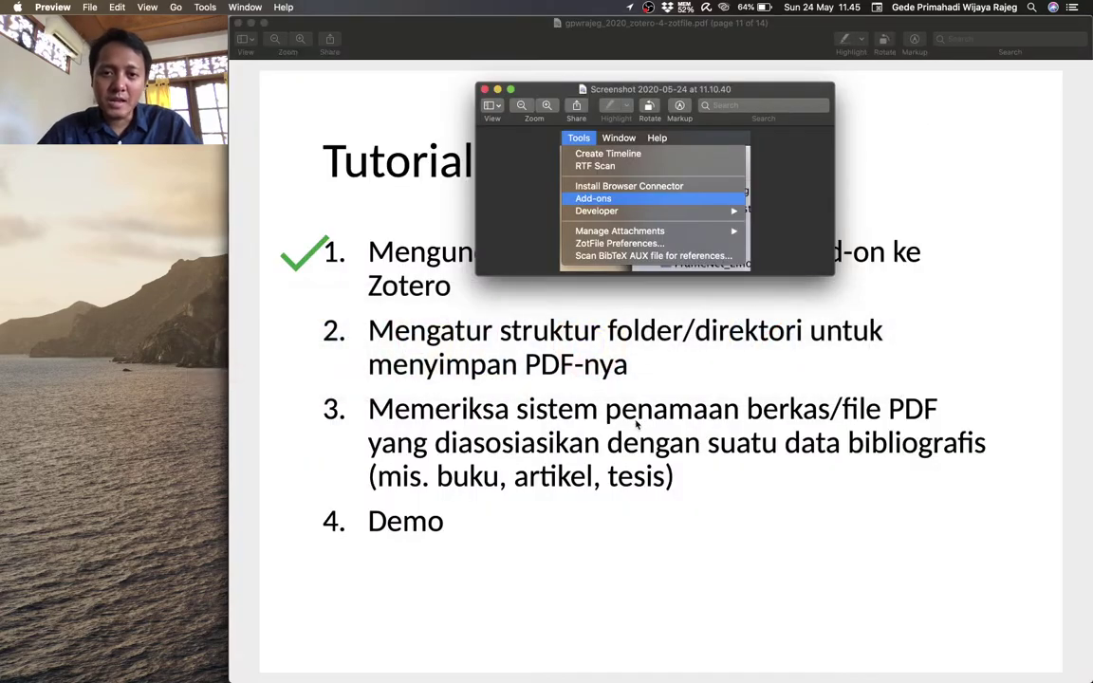
pyautogui.press('super+Tab')
pyautogui.press('super+Tab')
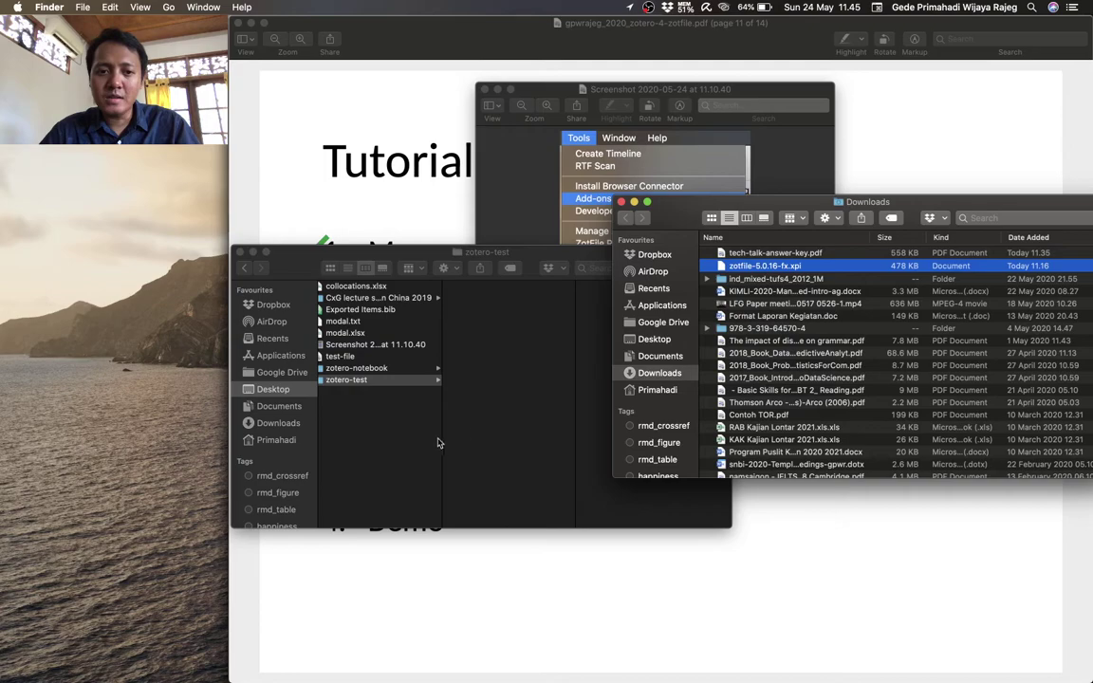
pyautogui.press('super+Tab')
pyautogui.press('super+w')
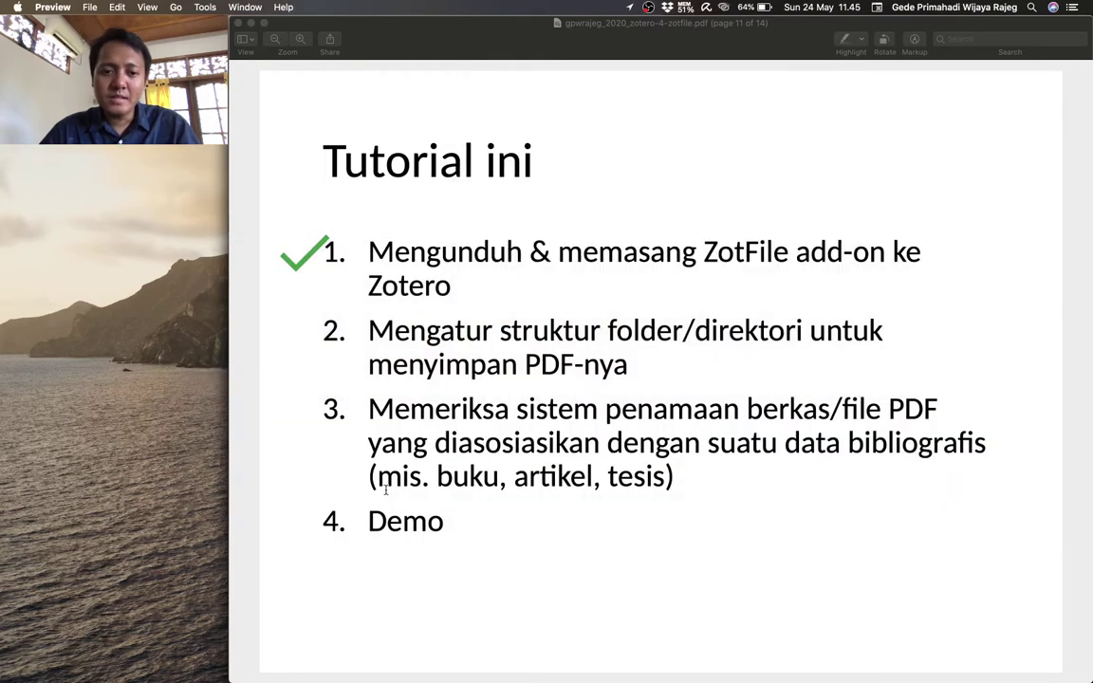
# View the slide on page 6 about the Zotero folder structure managed with ZotFile, then return to page 11.
pyautogui.press('Up')
pyautogui.press('Up')
pyautogui.press('Up')
pyautogui.press('Up')
pyautogui.press('Up')
pyautogui.press('Up')
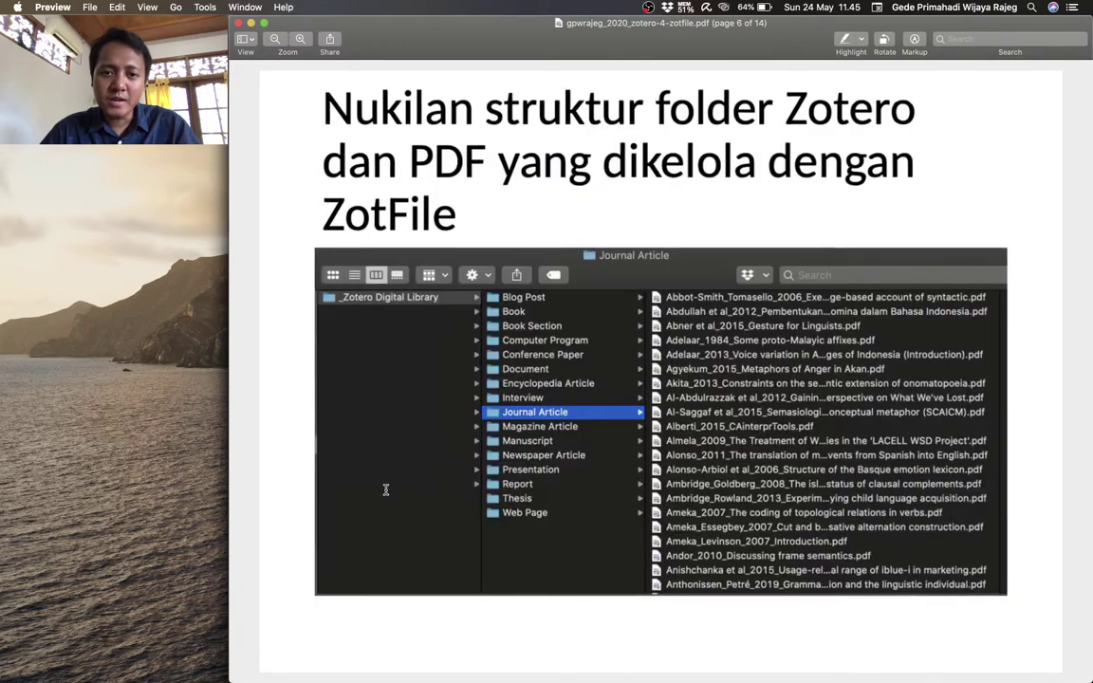
pyautogui.press('Down')
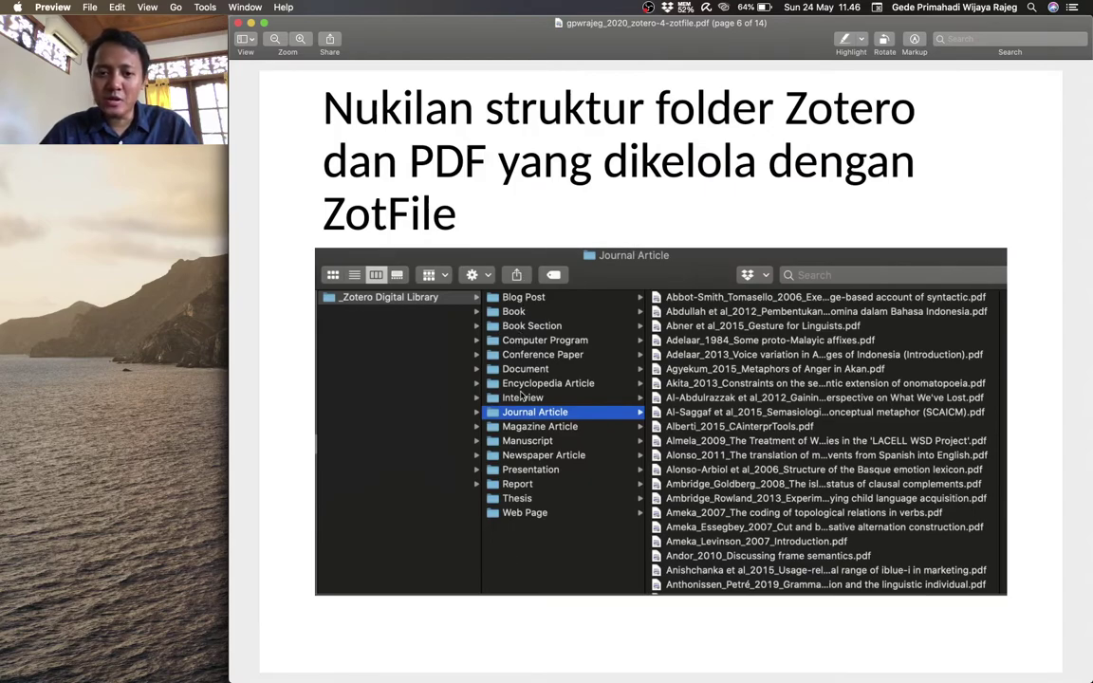
pyautogui.press('Down')
pyautogui.press('Down')
pyautogui.press('Down')
pyautogui.press('Down')
pyautogui.press('Down')
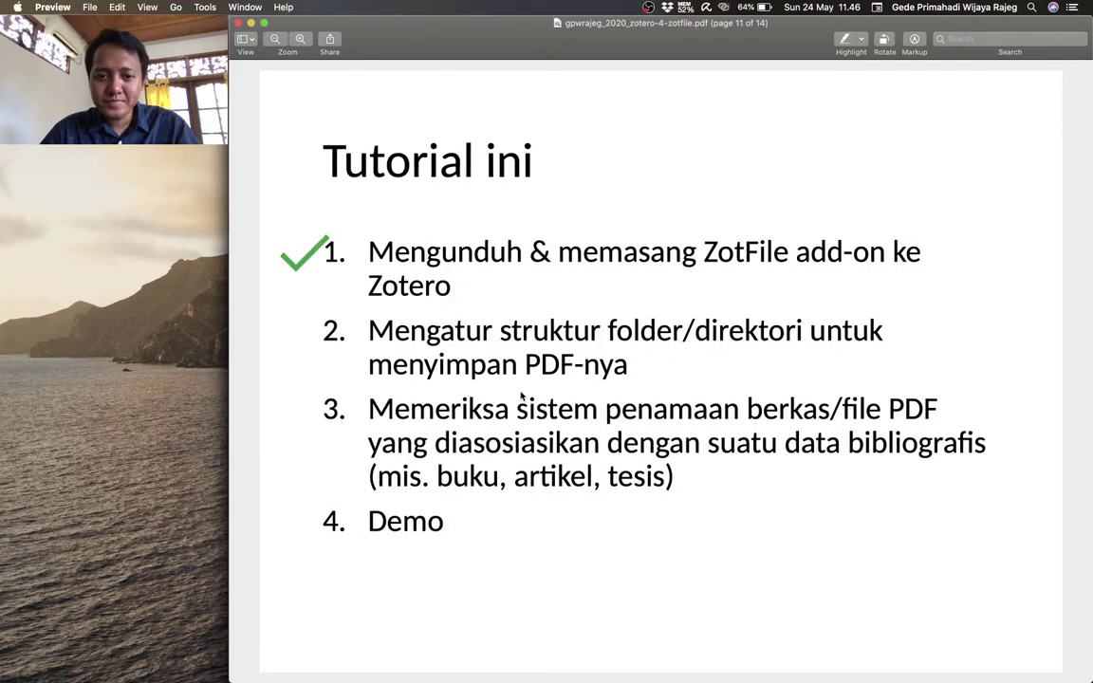
# Switch to Finder and view the contents of Documents/_Zotero Digital Library in column view.
pyautogui.press('super+Tab')
pyautogui.press('super+Tab')
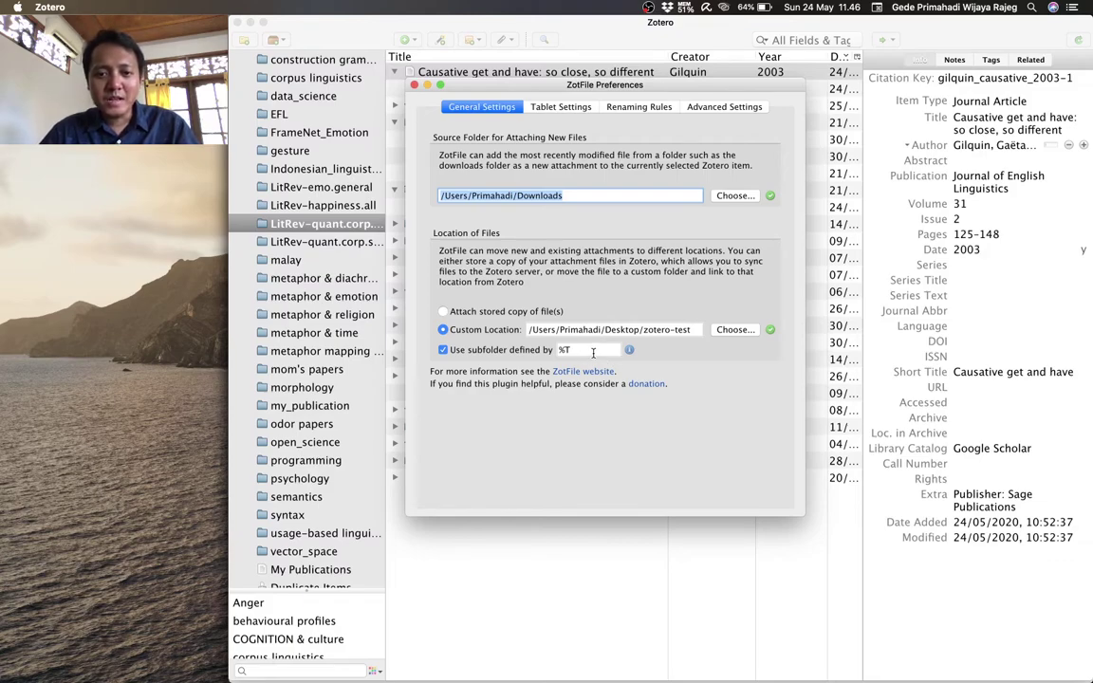
pyautogui.press('super+Tab')
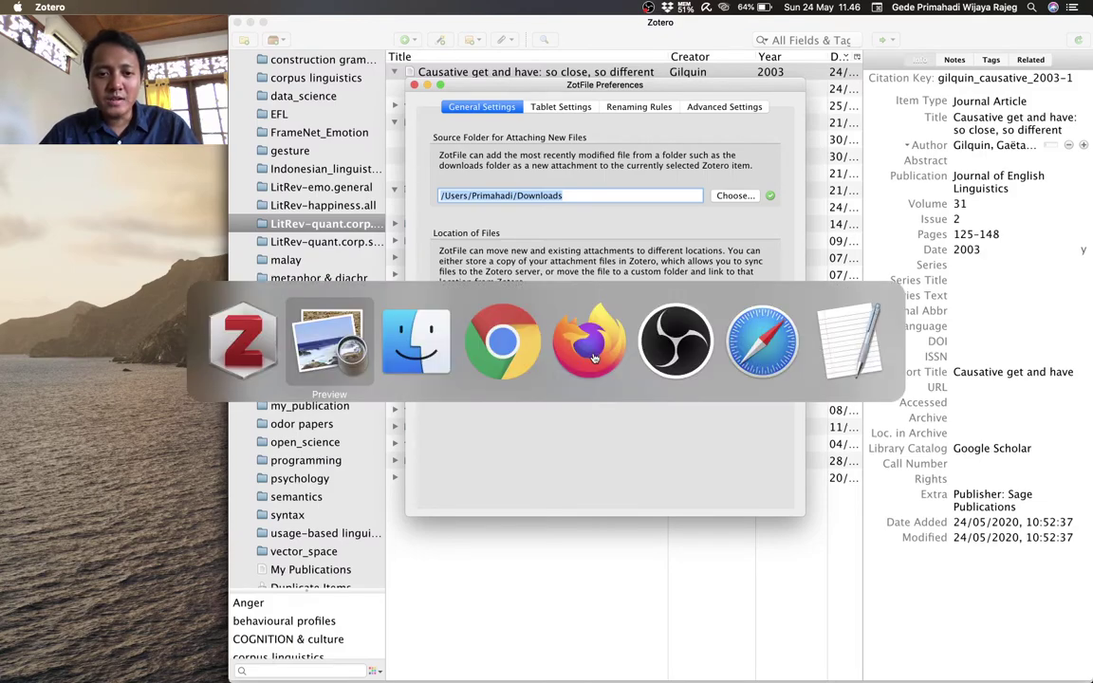
pyautogui.click(416, 342)
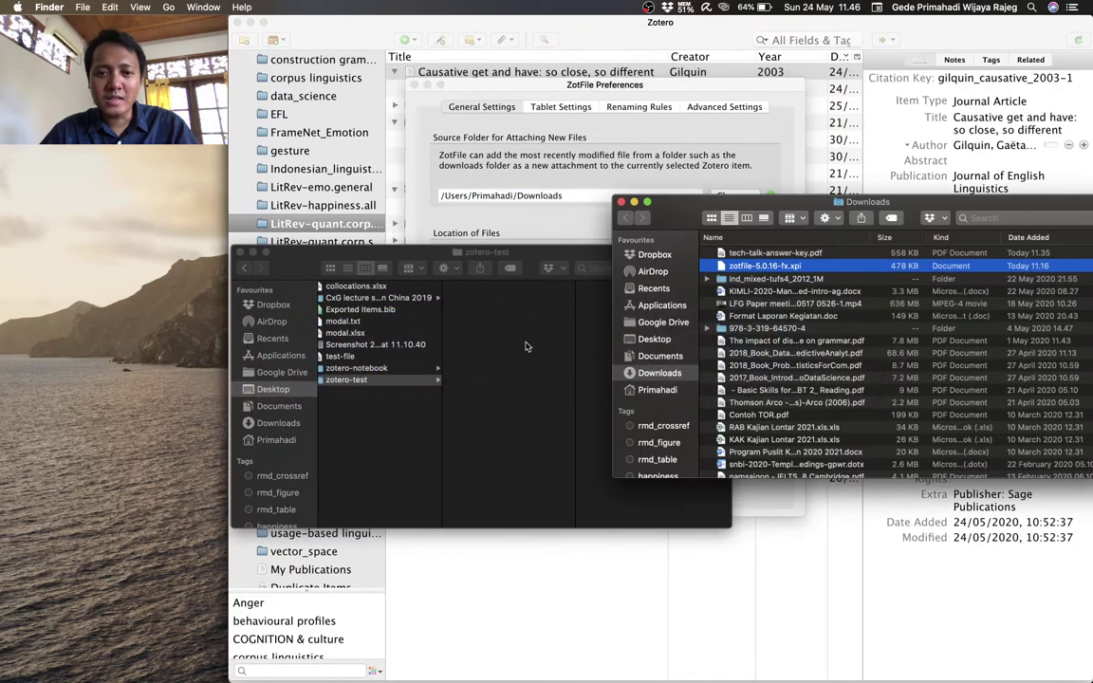
pyautogui.click(278, 407)
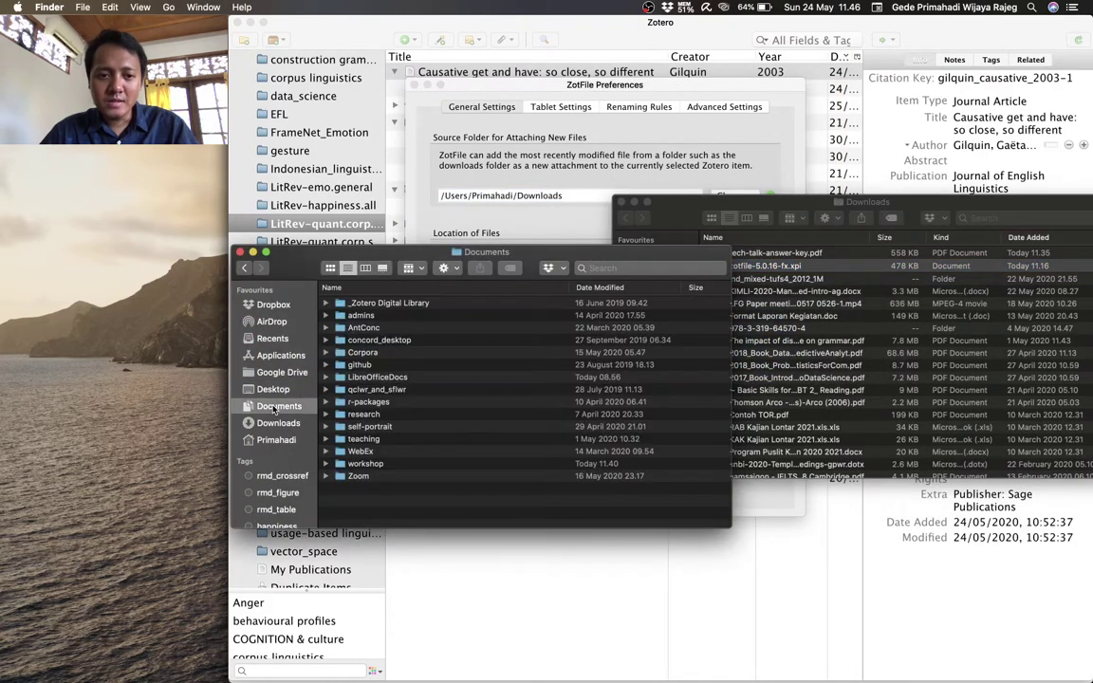
pyautogui.doubleClick(342, 303)
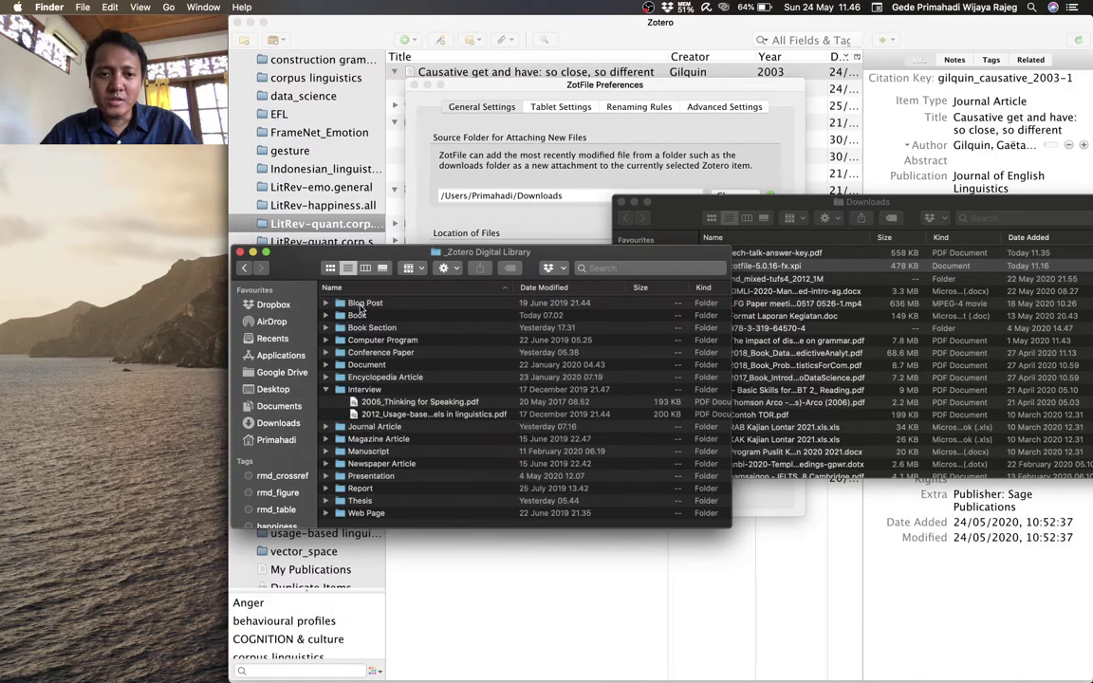
pyautogui.click(365, 268)
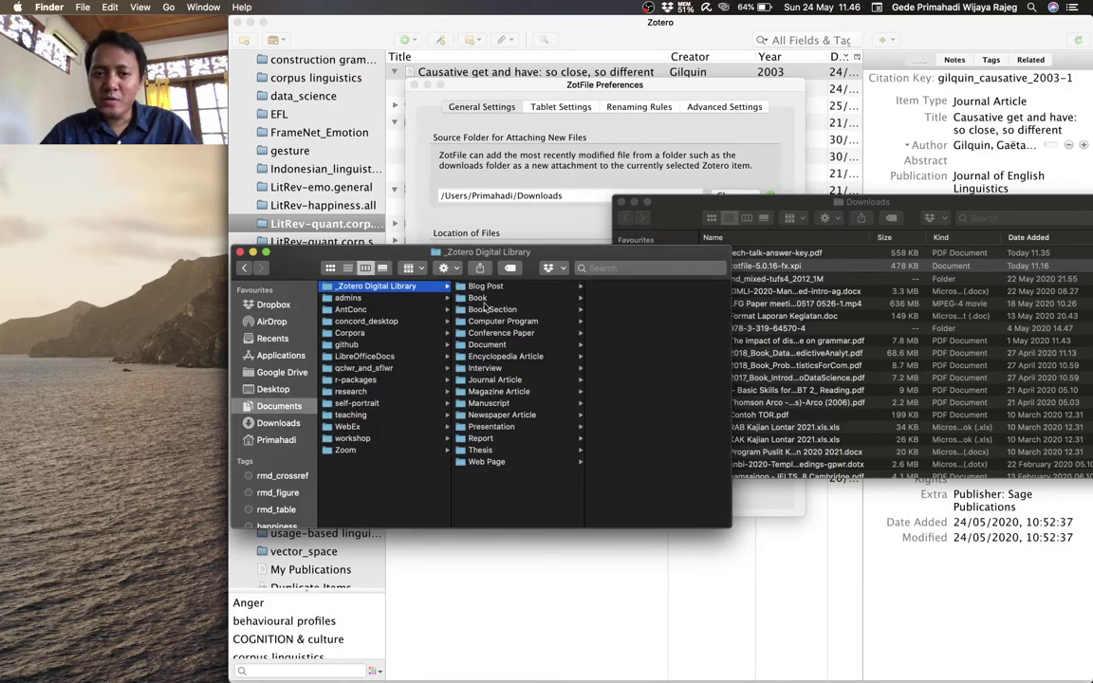
# Switch to Zotero's ZotFile Preferences and place the cursor in the subfolder definition of the custom location.
pyautogui.click(500, 94)
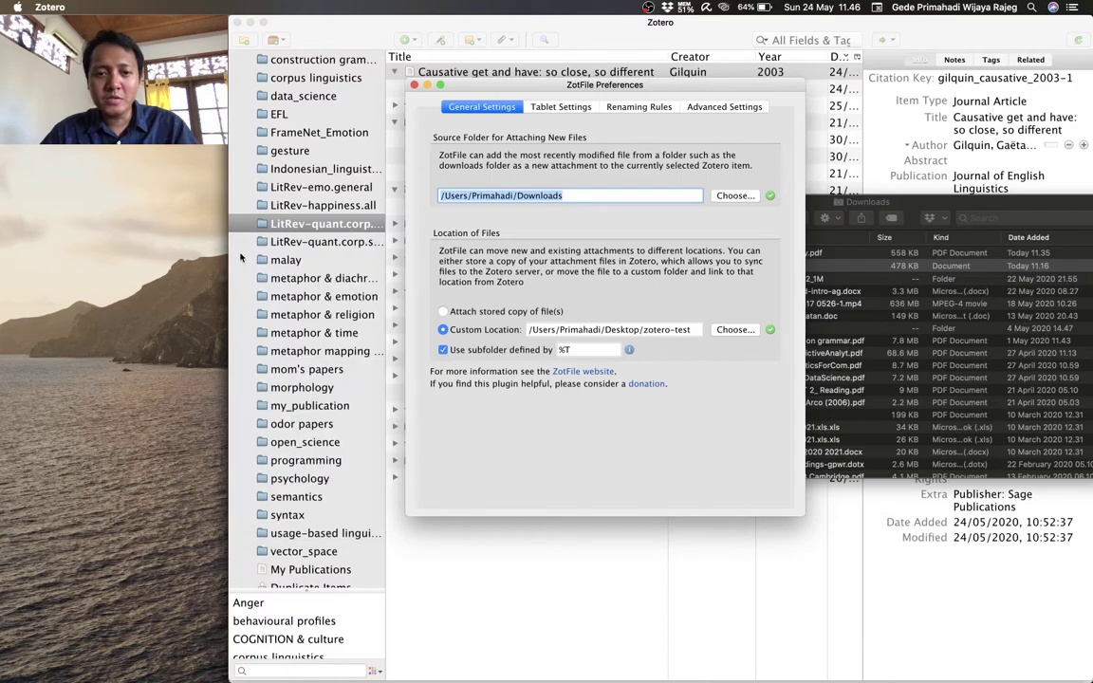
pyautogui.click(564, 351)
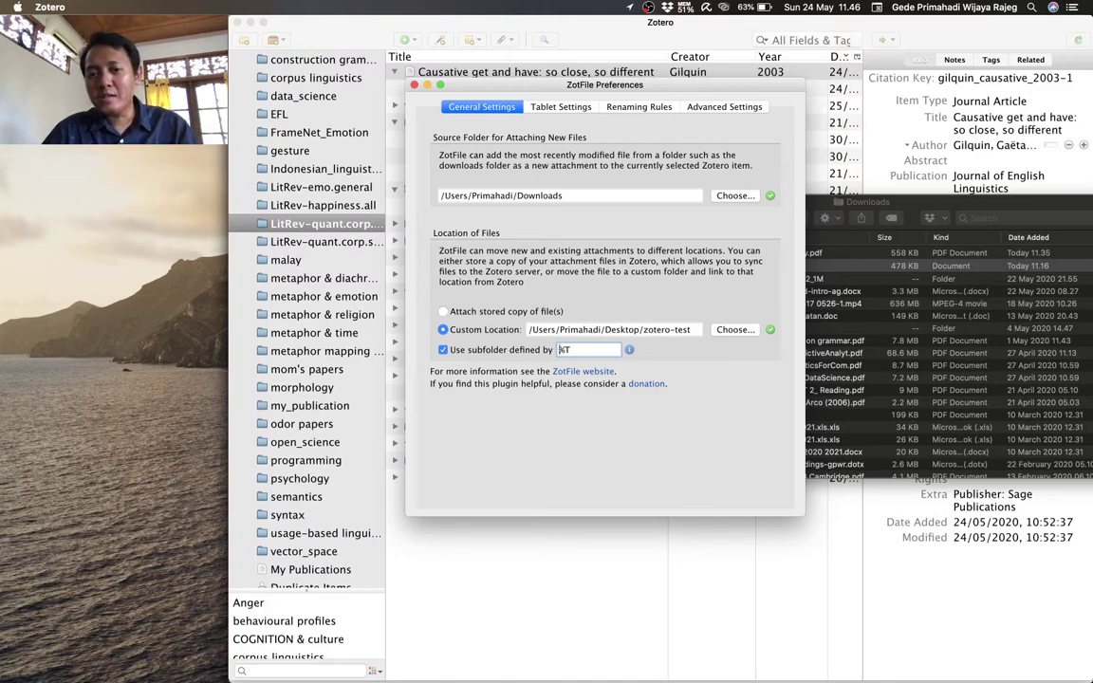
# Switch to Chrome and highlight the %T item type entry in the Wildcards list on zotfile.com.
pyautogui.press('super+Tab')
pyautogui.click(504, 337)
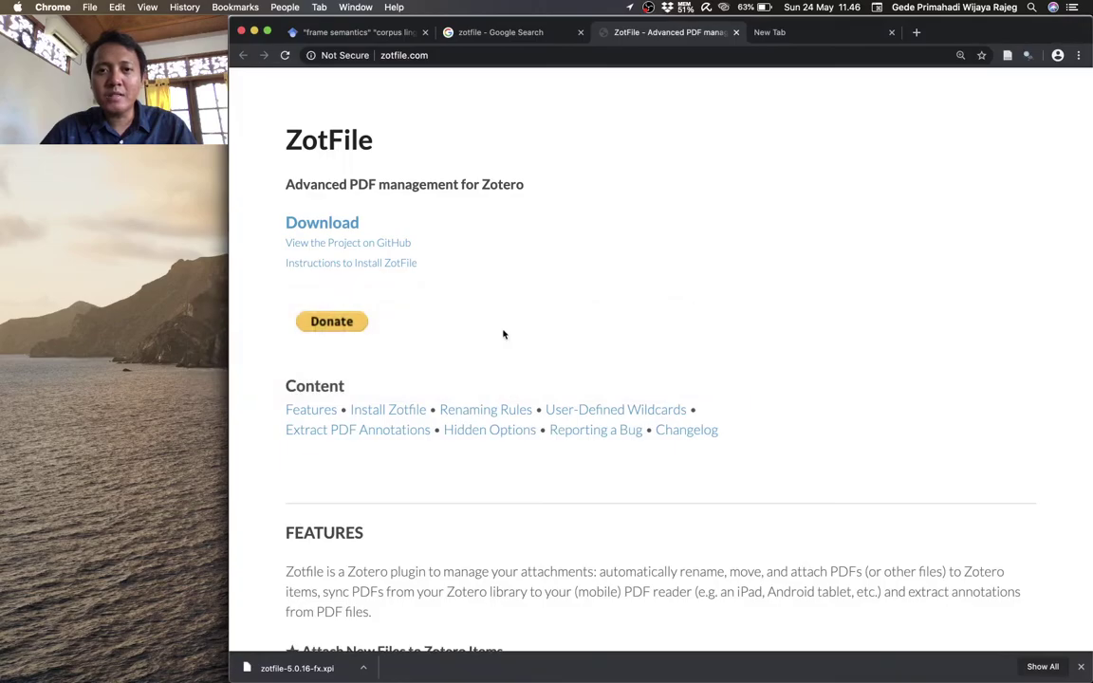
pyautogui.scroll(-4, 593, 264)
pyautogui.scroll(3, 593, 264)
pyautogui.scroll(-15, 556, 304)
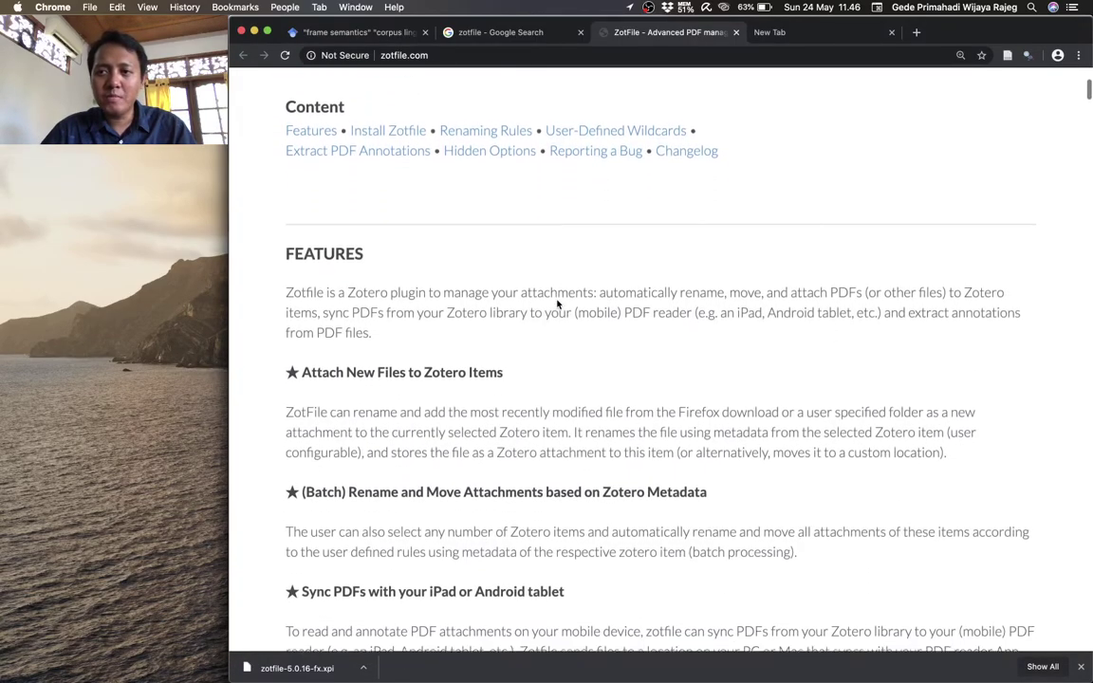
pyautogui.scroll(-20, 557, 304)
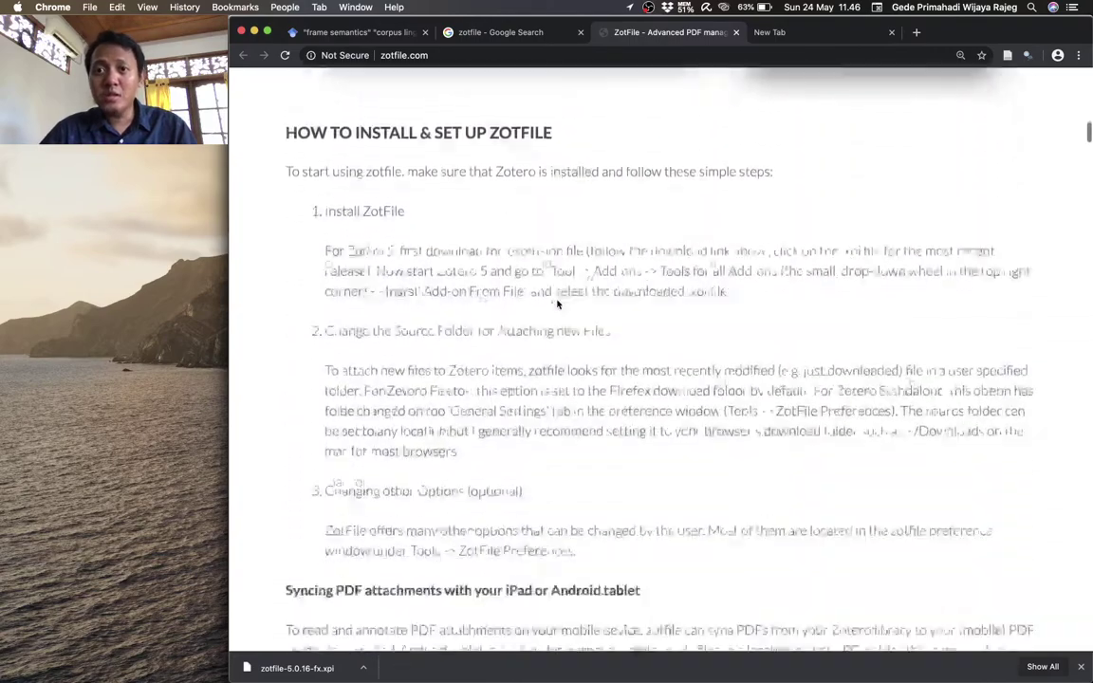
pyautogui.scroll(-15, 558, 305)
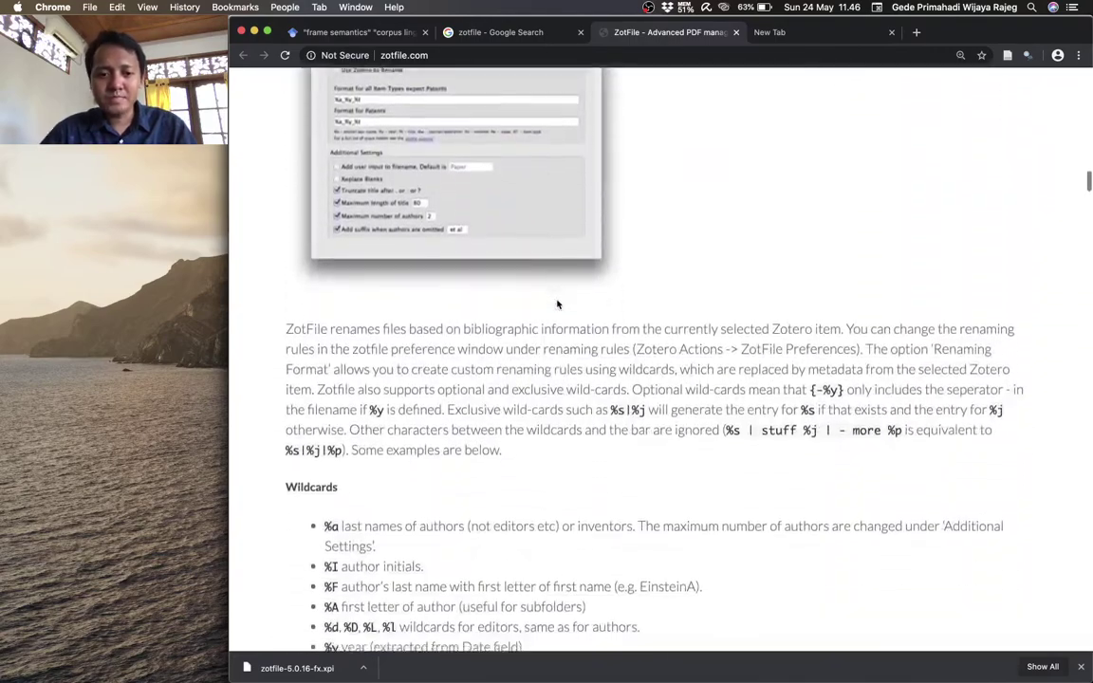
pyautogui.scroll(-1, 558, 305)
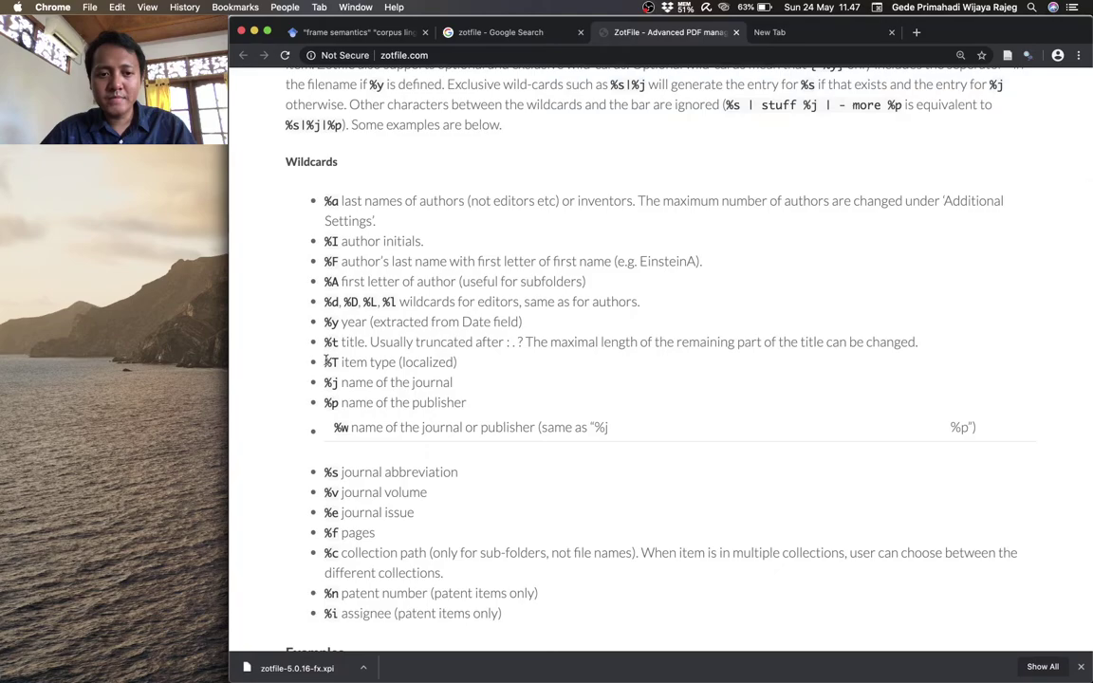
pyautogui.moveTo(323, 362); pyautogui.dragTo(339, 362)
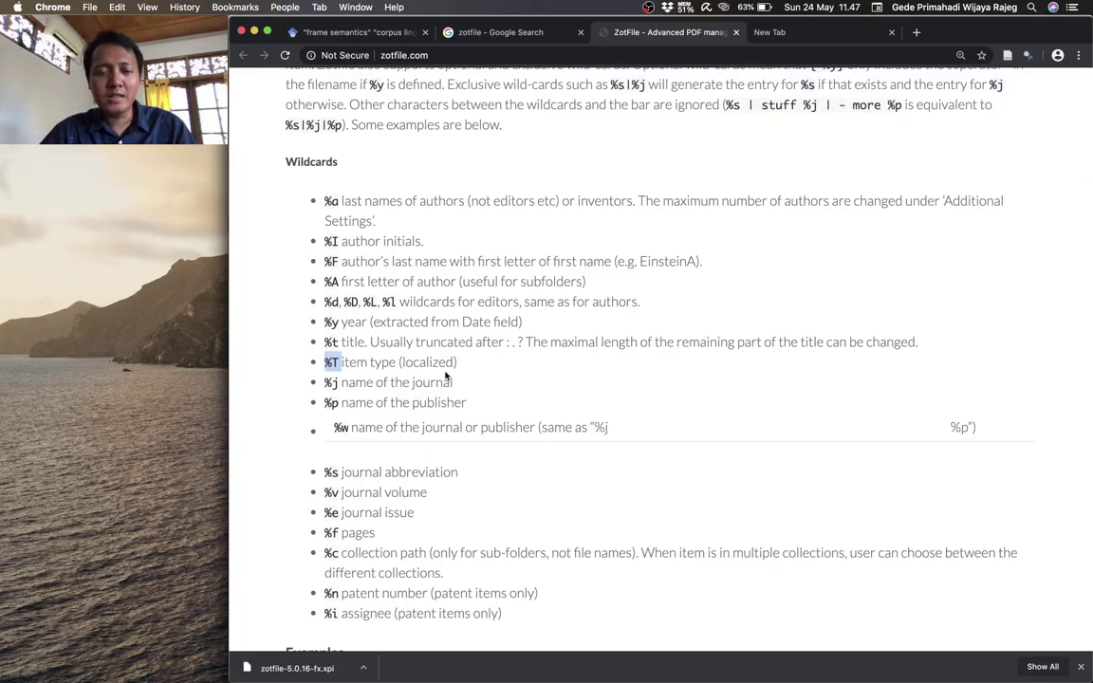
# Return to the subfolder definition in Zotero's ZotFile Preferences, then view the checklist slide on page 12 in Preview.
pyautogui.press('super+Tab')
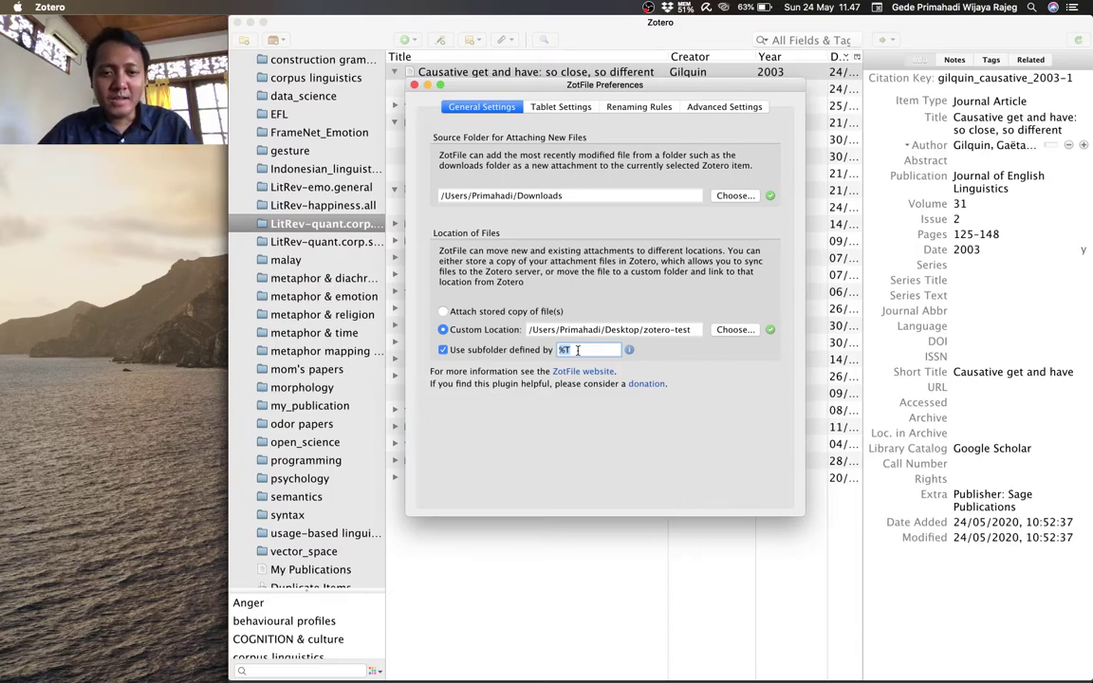
pyautogui.press('super+Tab')
pyautogui.press('Tab')
pyautogui.press('Tab')
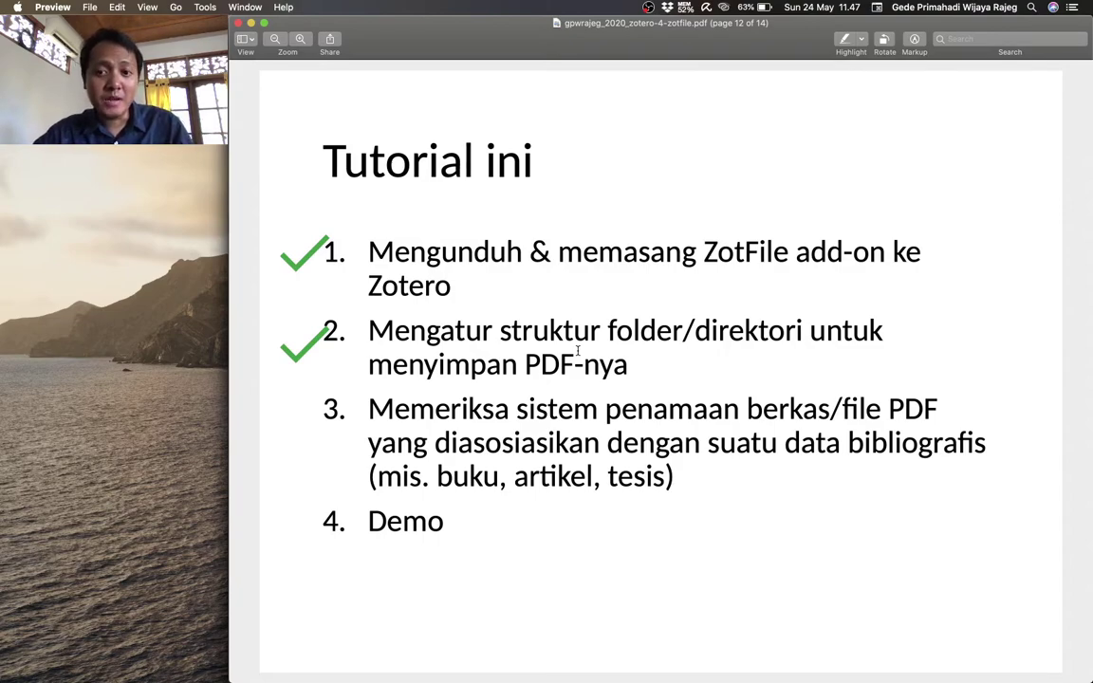
# Switch to Zotero, show ZotFile's renaming rules and highlight the format for all item types except patents.
pyautogui.press('super+Tab')
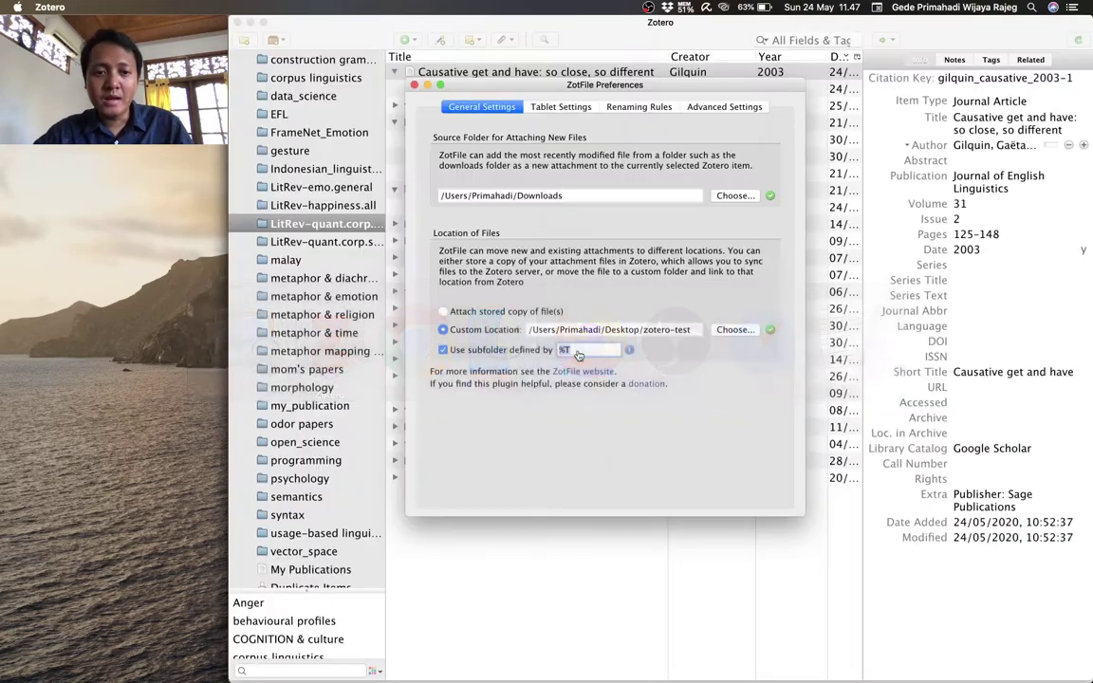
pyautogui.click(642, 108)
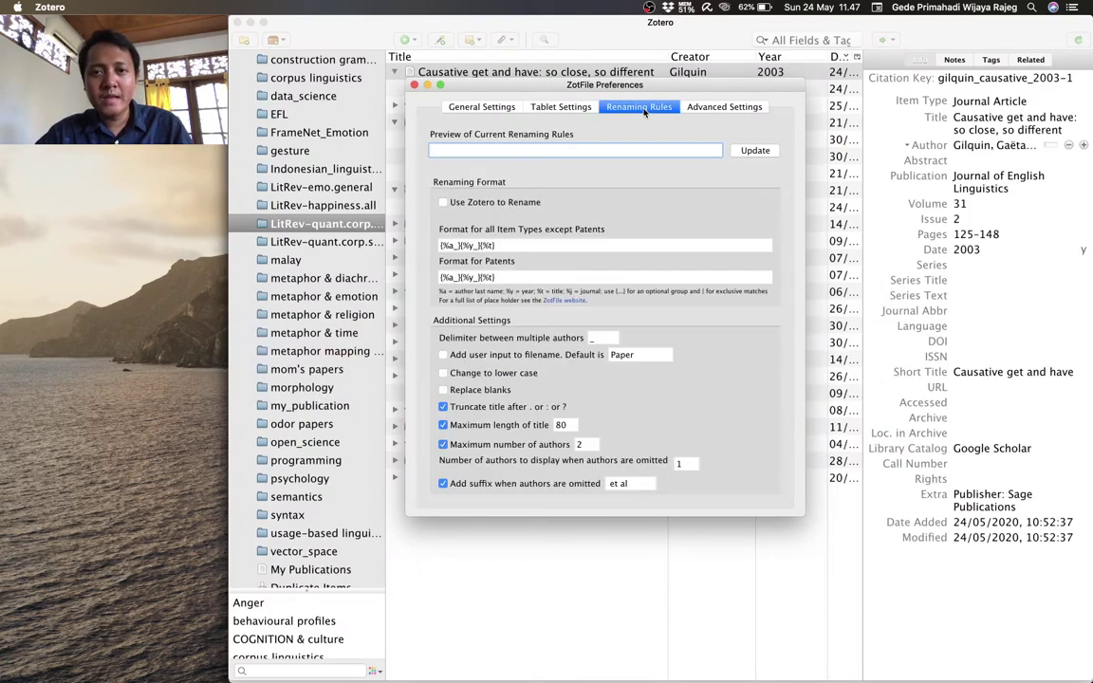
pyautogui.click(504, 246)
pyautogui.moveTo(511, 244); pyautogui.dragTo(421, 241)
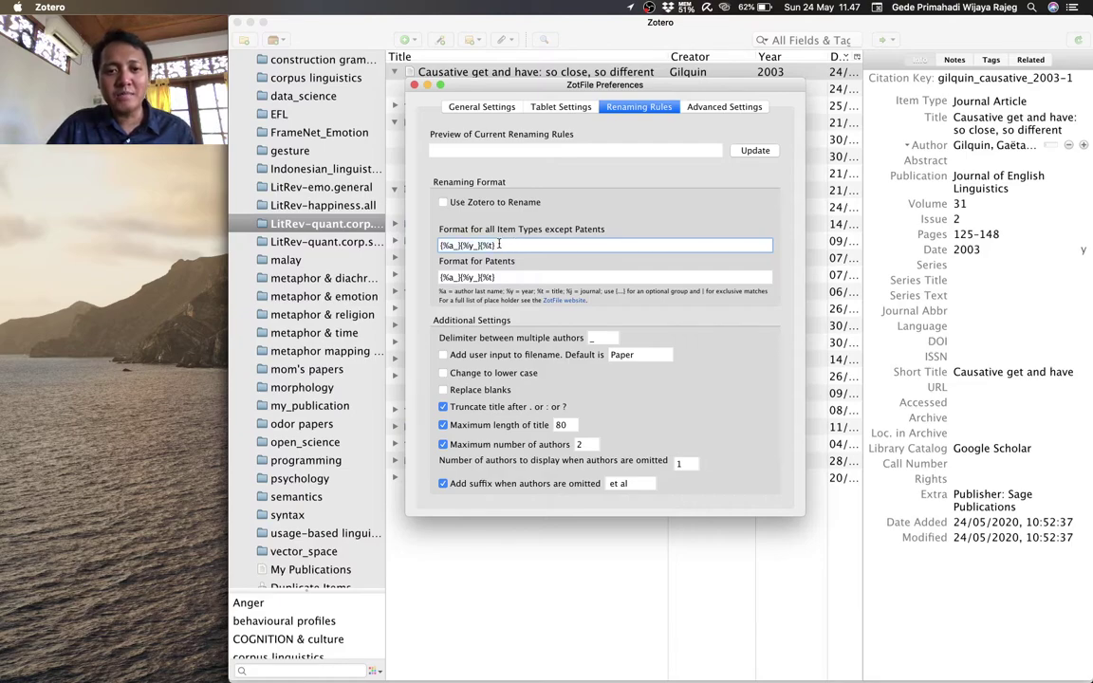
pyautogui.click(512, 245)
pyautogui.moveTo(512, 245); pyautogui.dragTo(422, 245)
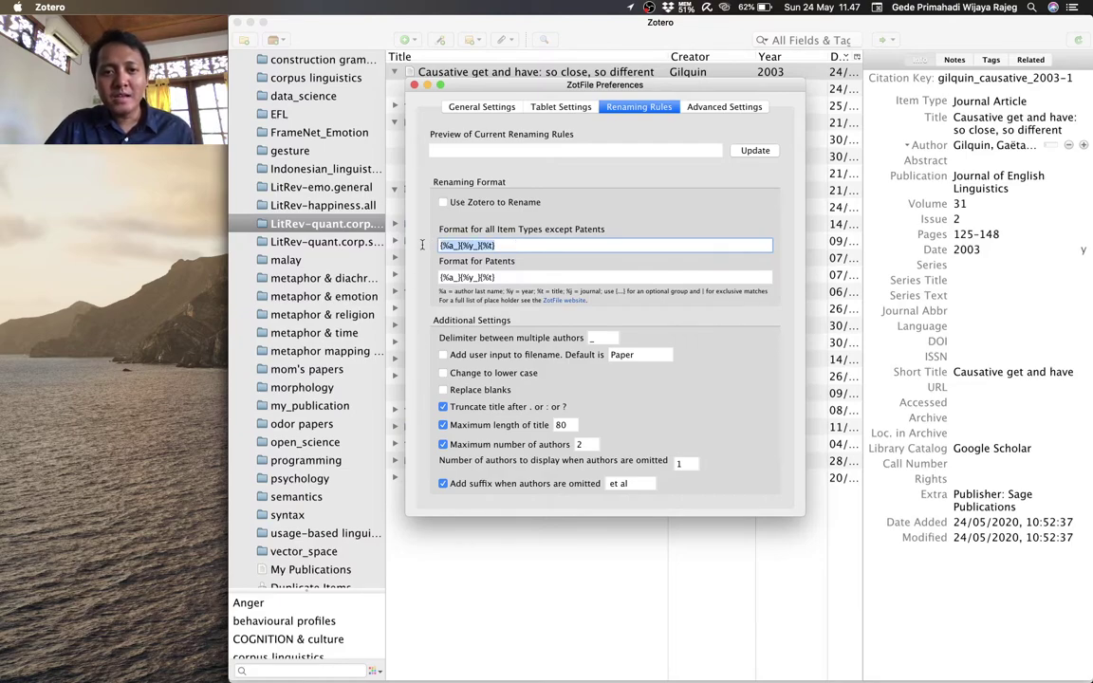
# Switch to Chrome and highlight the {%a_}{%y_}{%t} pattern among the renaming examples on zotfile.com.
pyautogui.press('super+Tab')
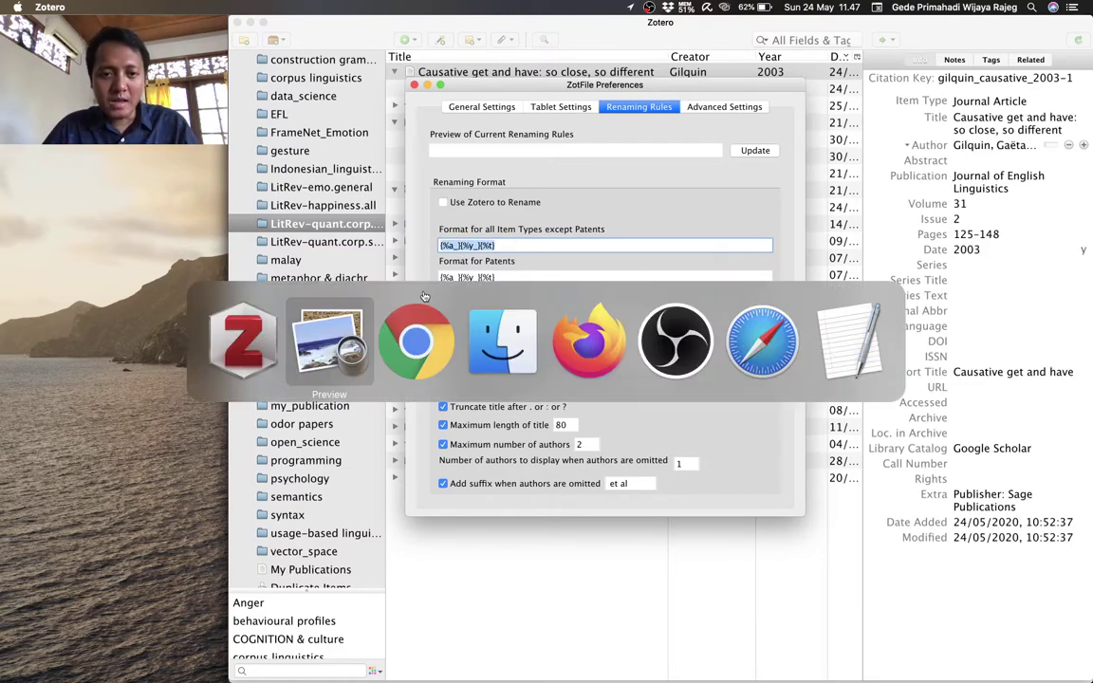
pyautogui.scroll(-5, 424, 295)
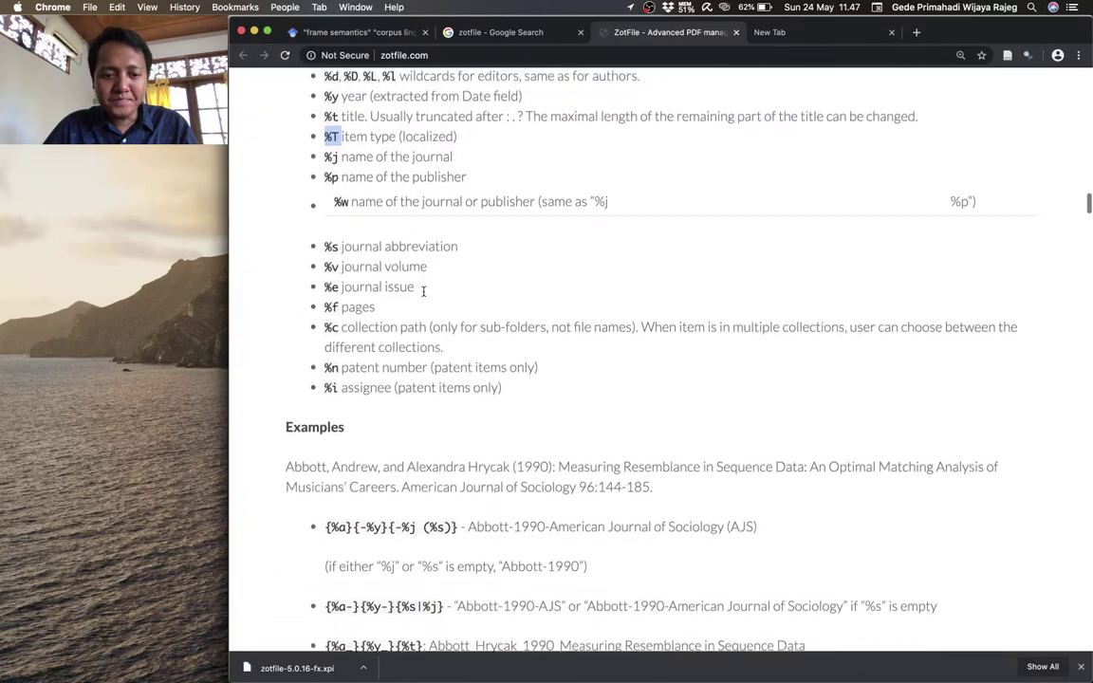
pyautogui.scroll(3, 425, 295)
pyautogui.scroll(-2, 424, 295)
pyautogui.scroll(3, 424, 295)
pyautogui.scroll(-3, 424, 295)
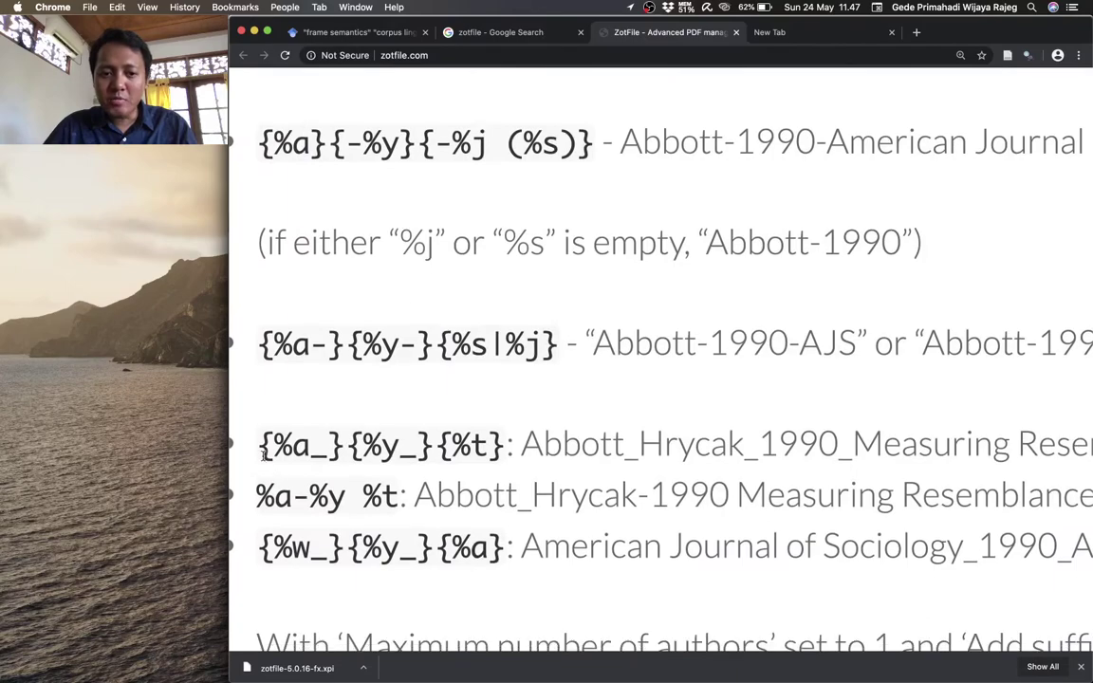
pyautogui.moveTo(264, 448); pyautogui.dragTo(504, 446)
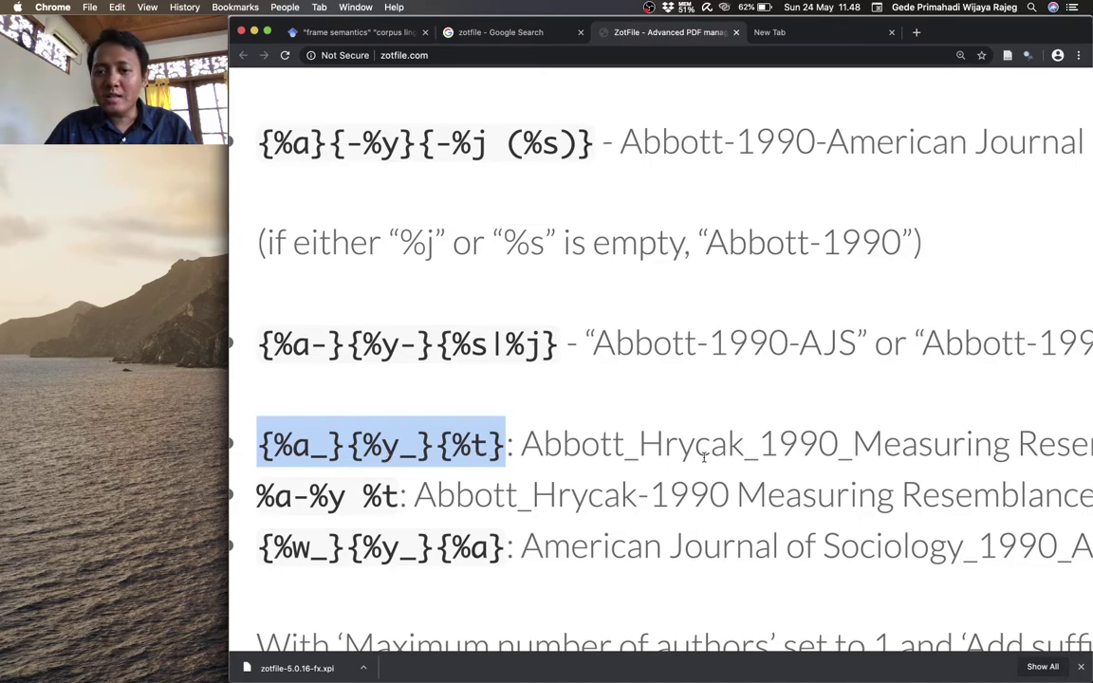
# Switch to Zotero and examine the title, author and date fields of the article "Causative get and have: so close, so different".
pyautogui.press('super+Tab')
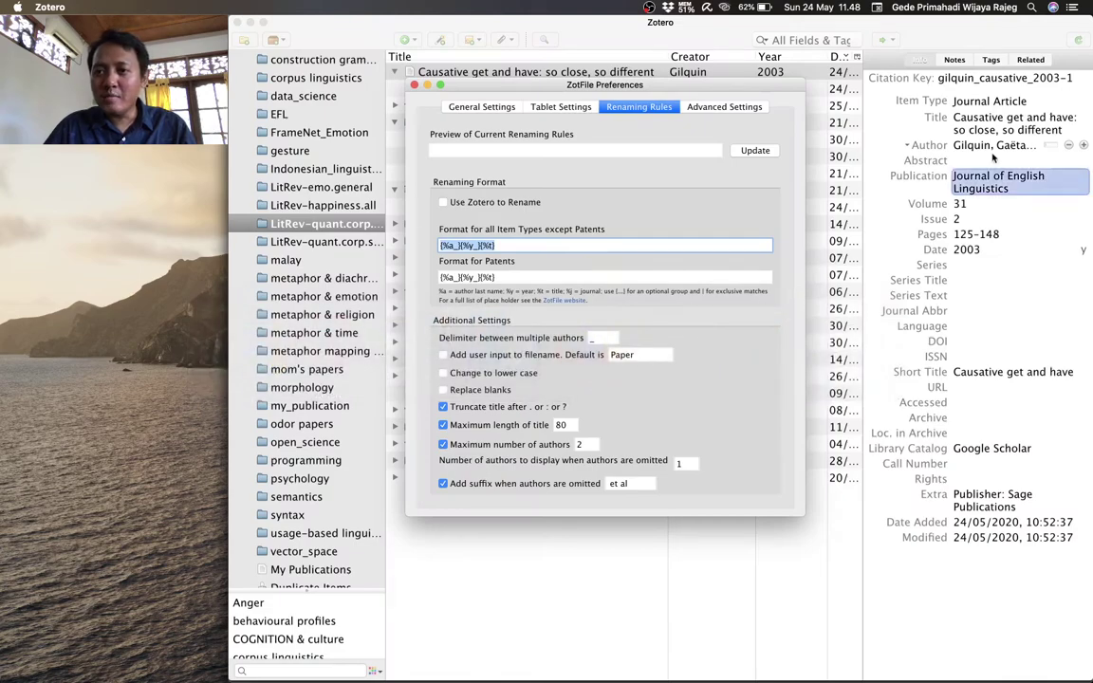
pyautogui.click(987, 123)
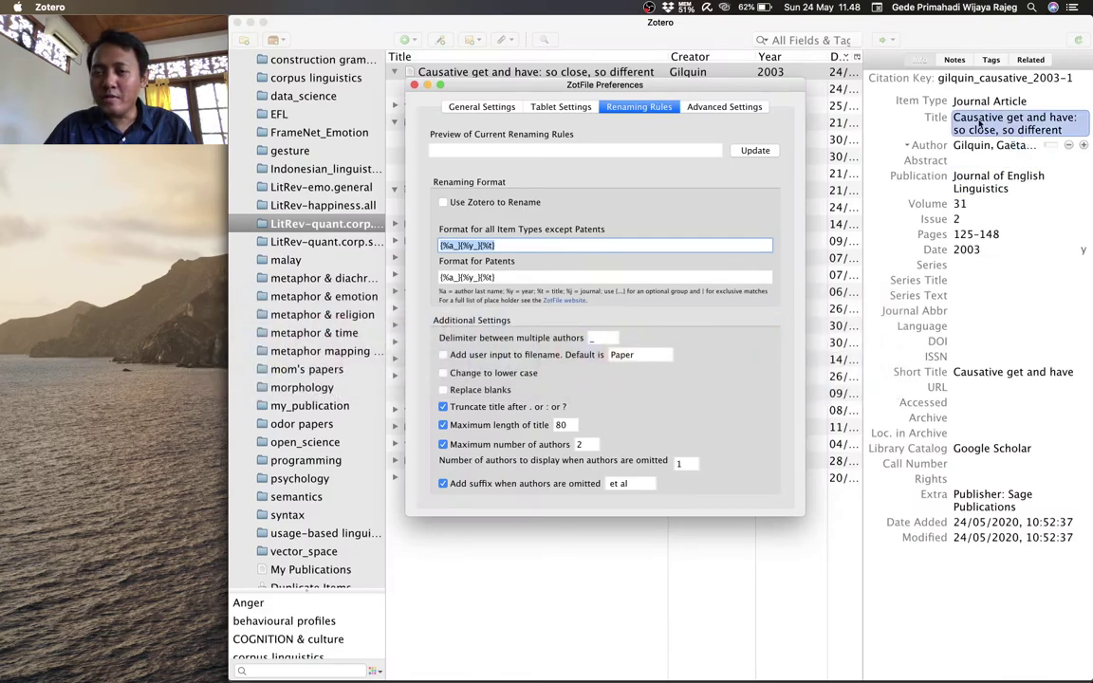
pyautogui.click(967, 147)
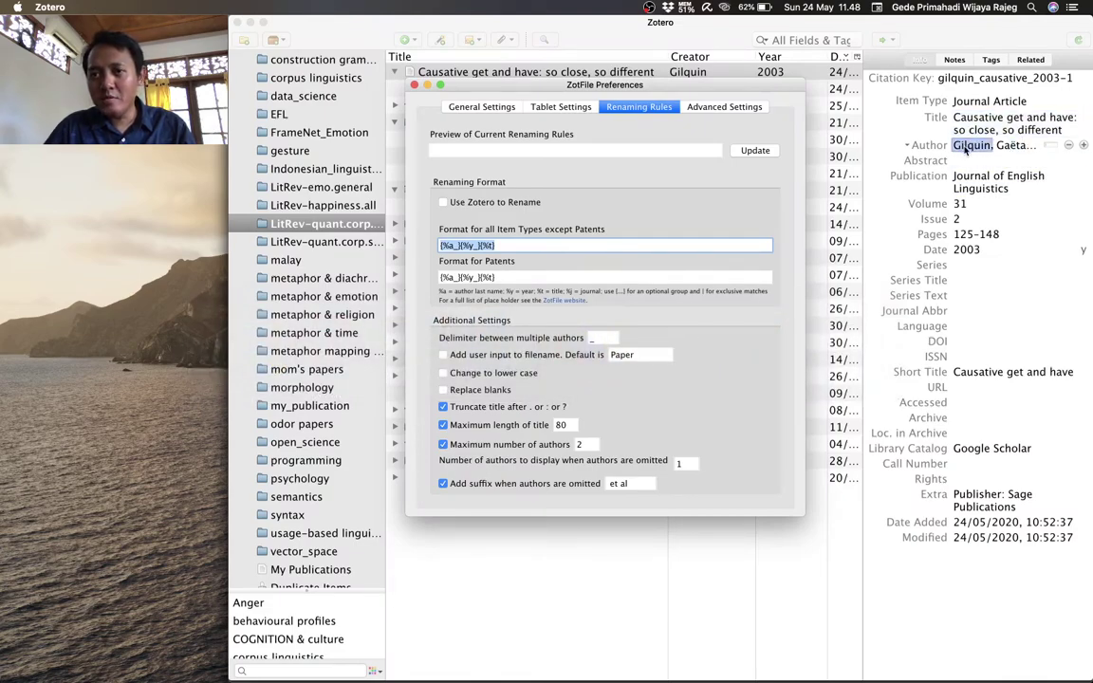
pyautogui.click(961, 204)
pyautogui.press('Tab')
pyautogui.press('Tab')
pyautogui.press('Tab')
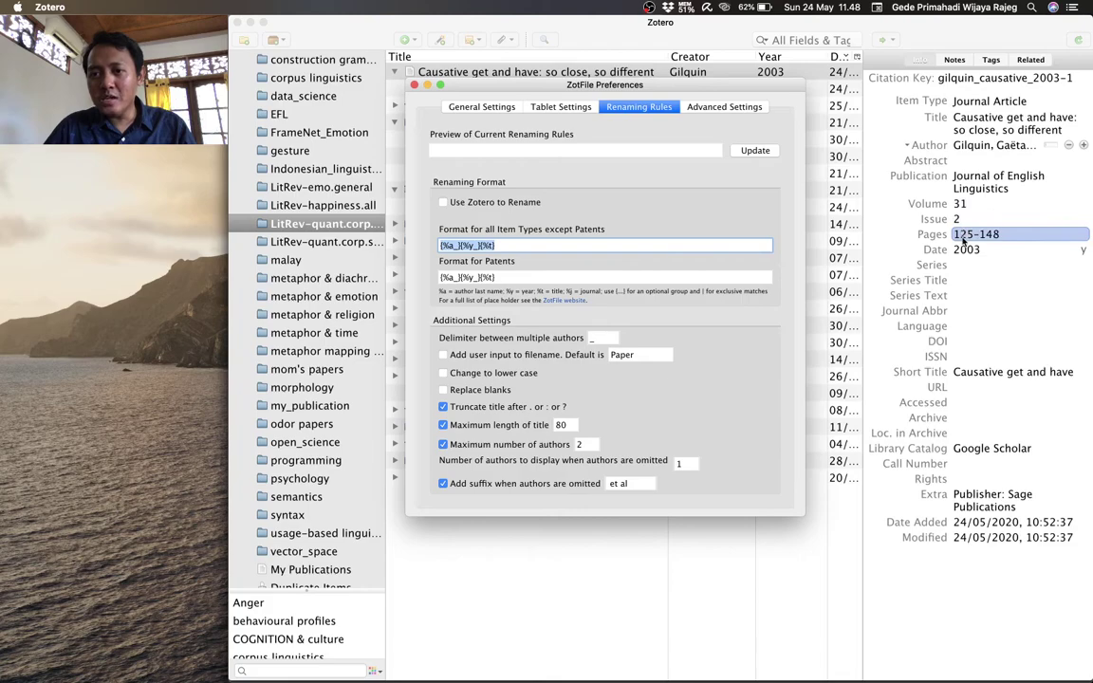
pyautogui.click(978, 142)
pyautogui.click(973, 133)
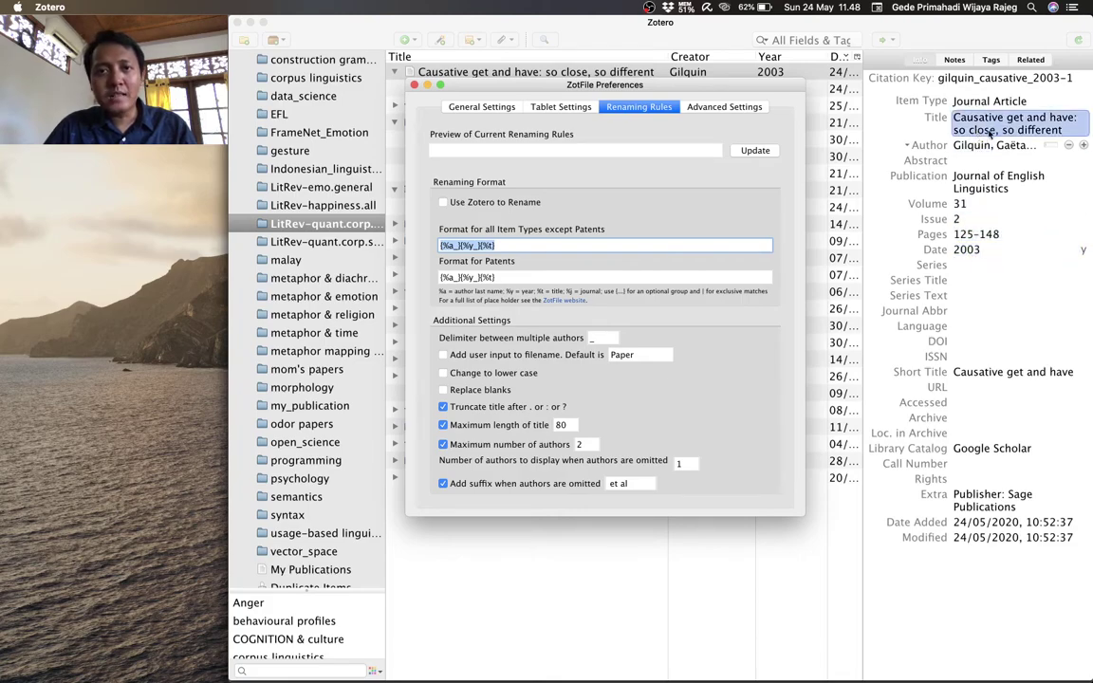
# Update the preview of the current renaming rules and highlight the format for all item types except patents.
pyautogui.click(627, 258)
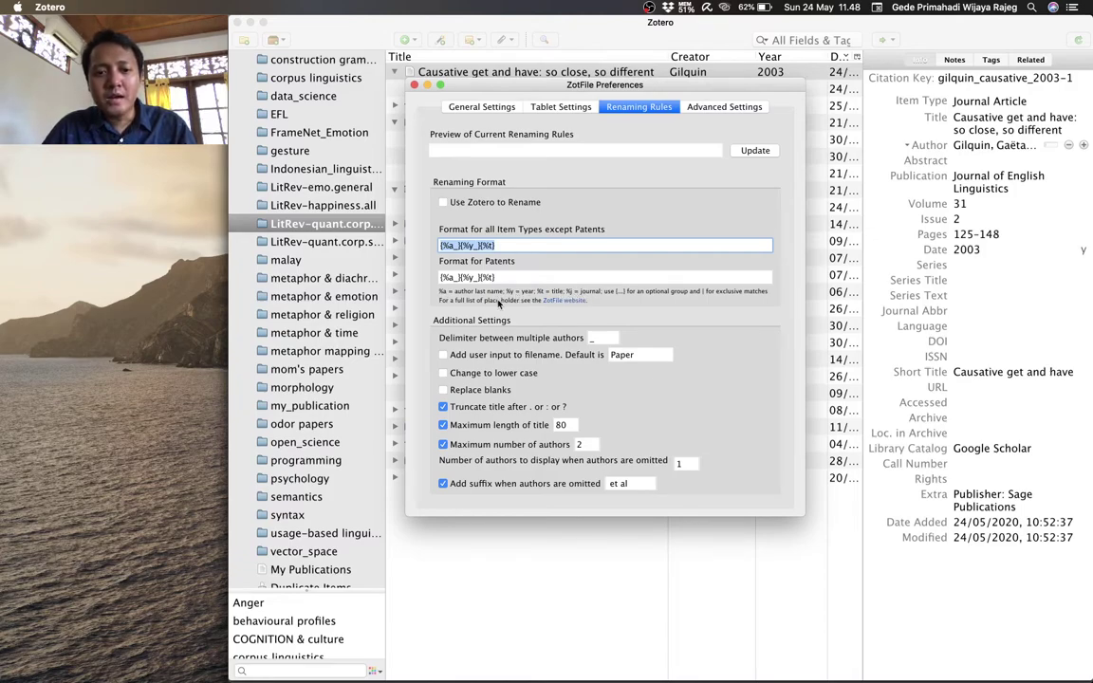
pyautogui.click(512, 245)
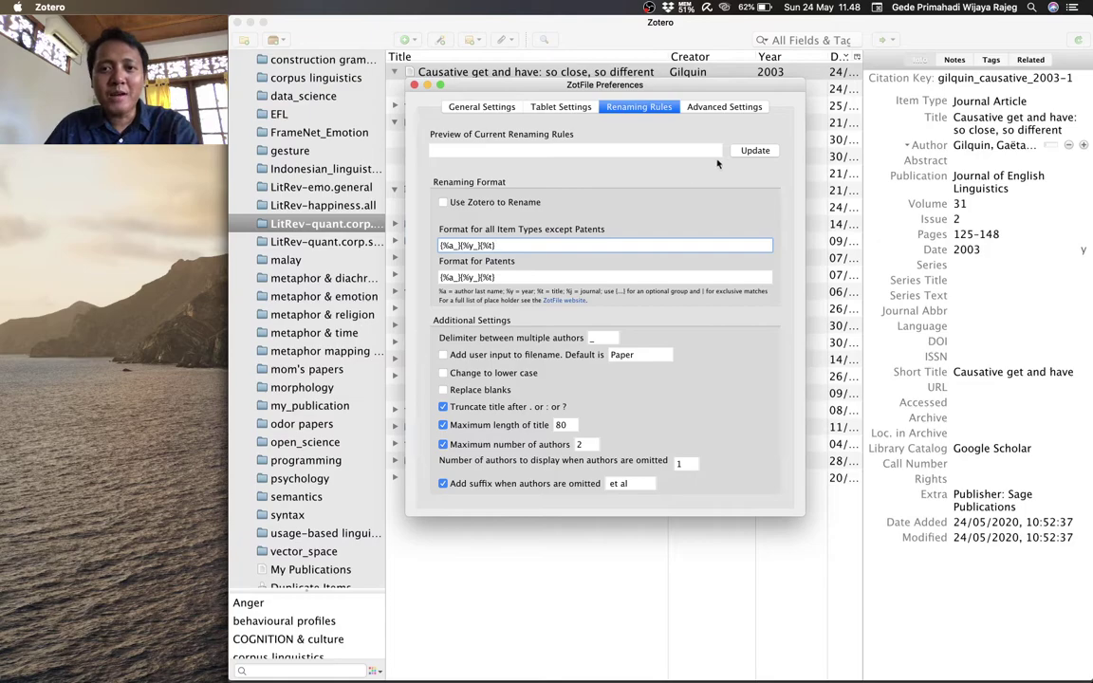
pyautogui.click(745, 151)
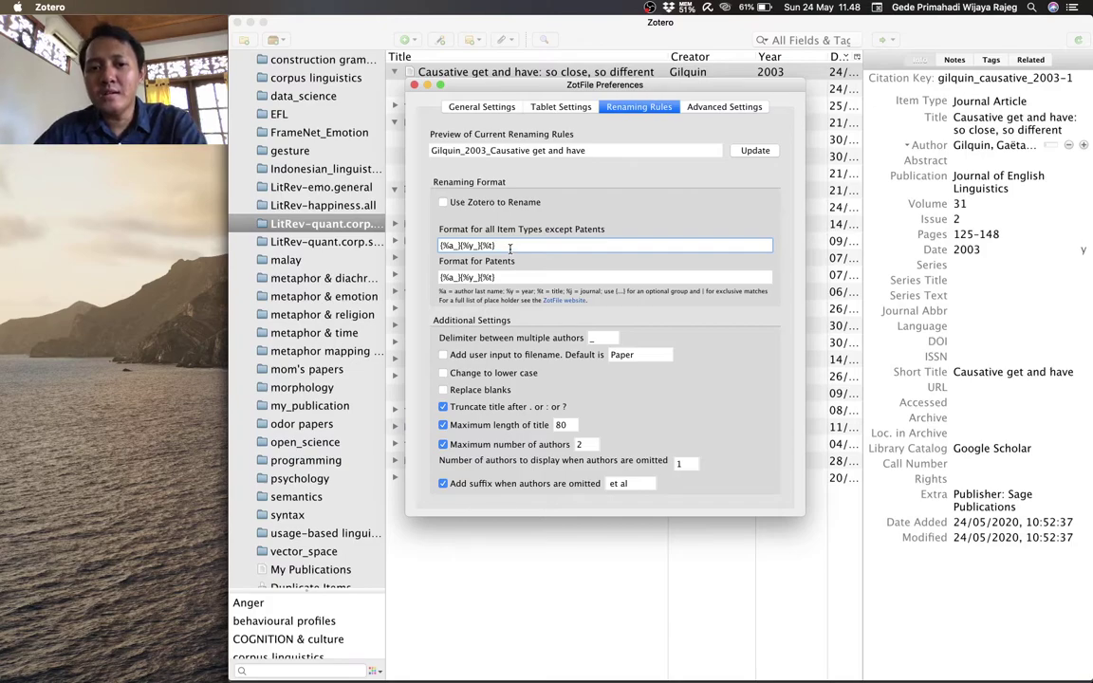
pyautogui.moveTo(510, 248); pyautogui.dragTo(433, 246)
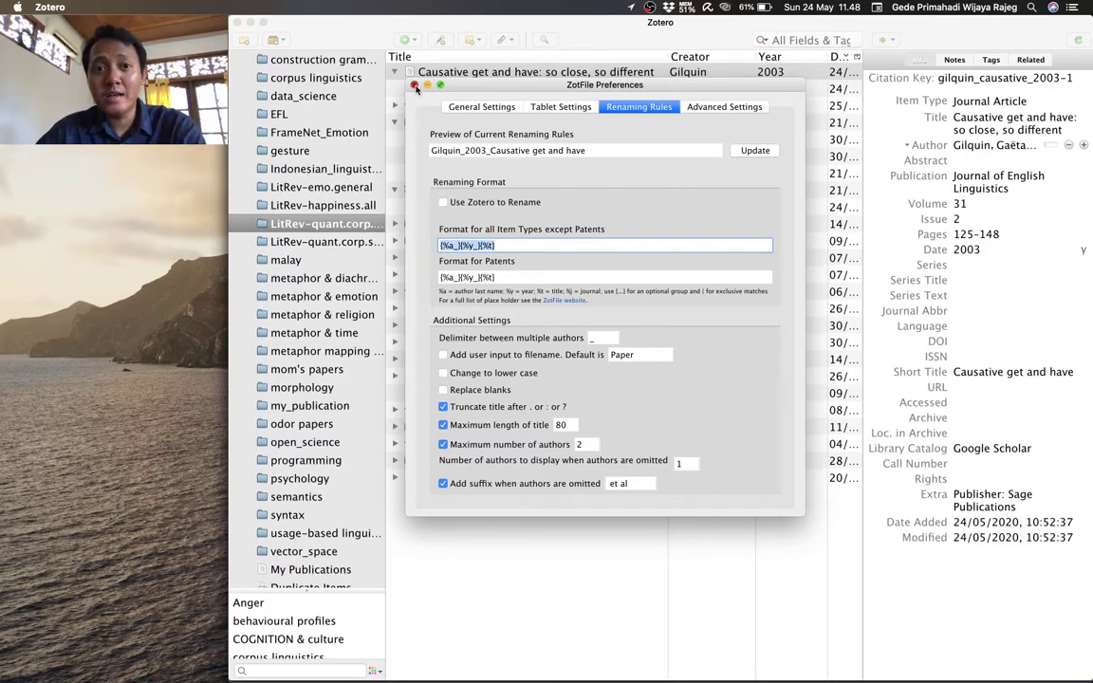
# Close ZotFile Preferences and view the checklist slide on page 13 in Preview.
pyautogui.click(415, 86)
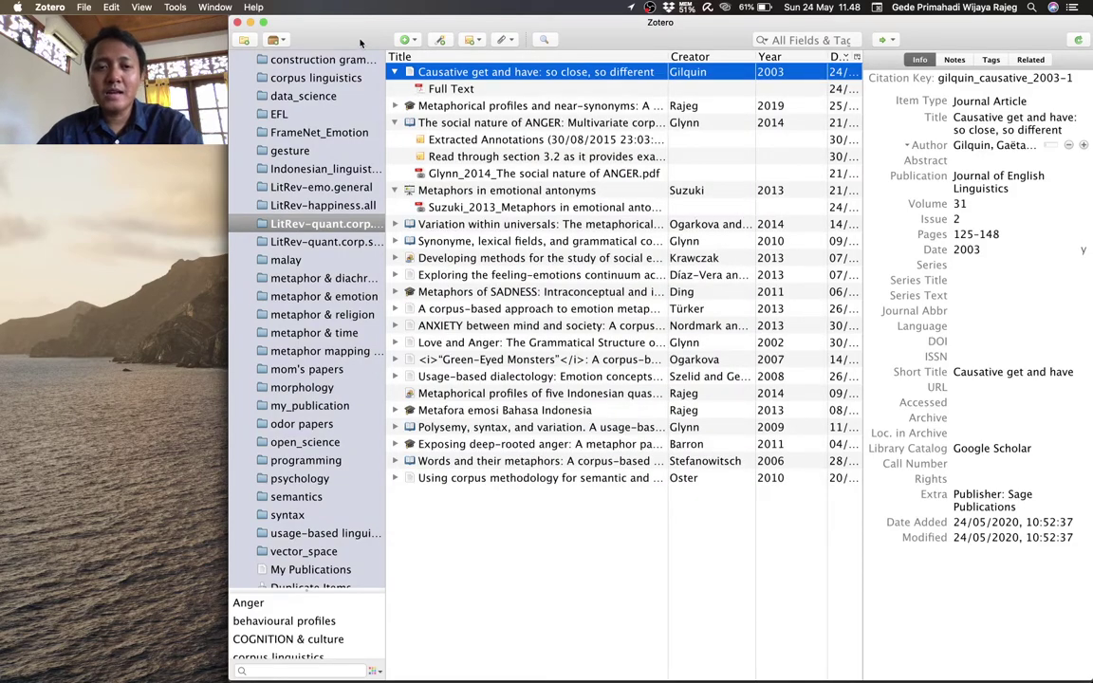
pyautogui.press('super+Tab')
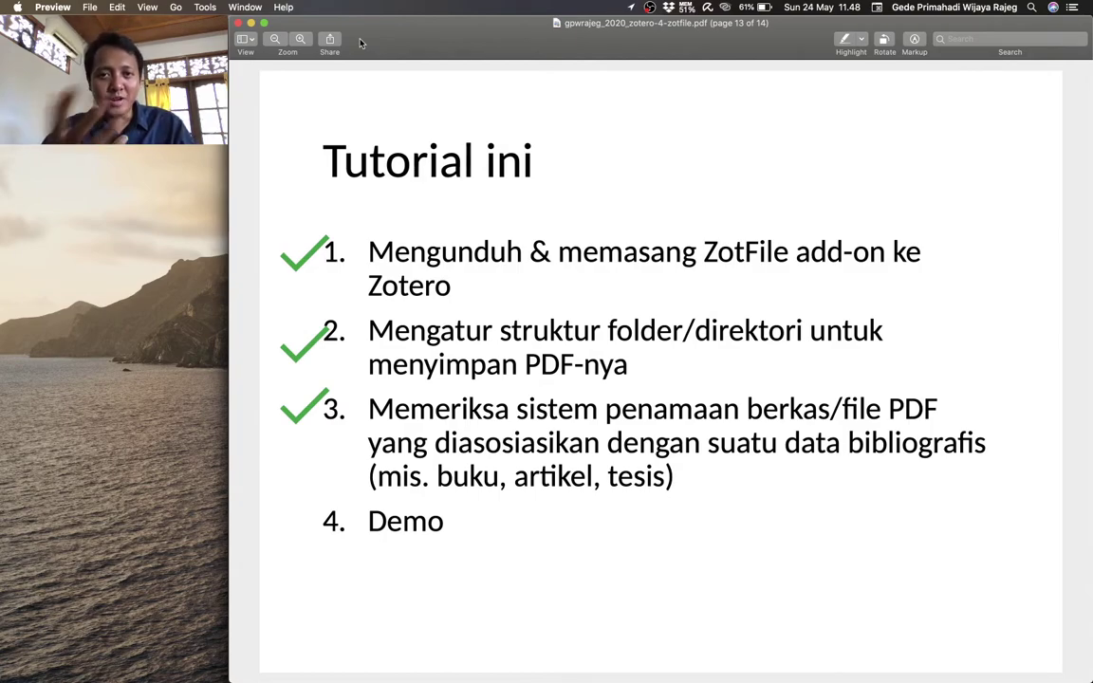
# Switch to Chrome's Google Scholar results and save the item "English corpus linguistics" to the Zotero library with the Zotero connector.
pyautogui.press('super+Tab')
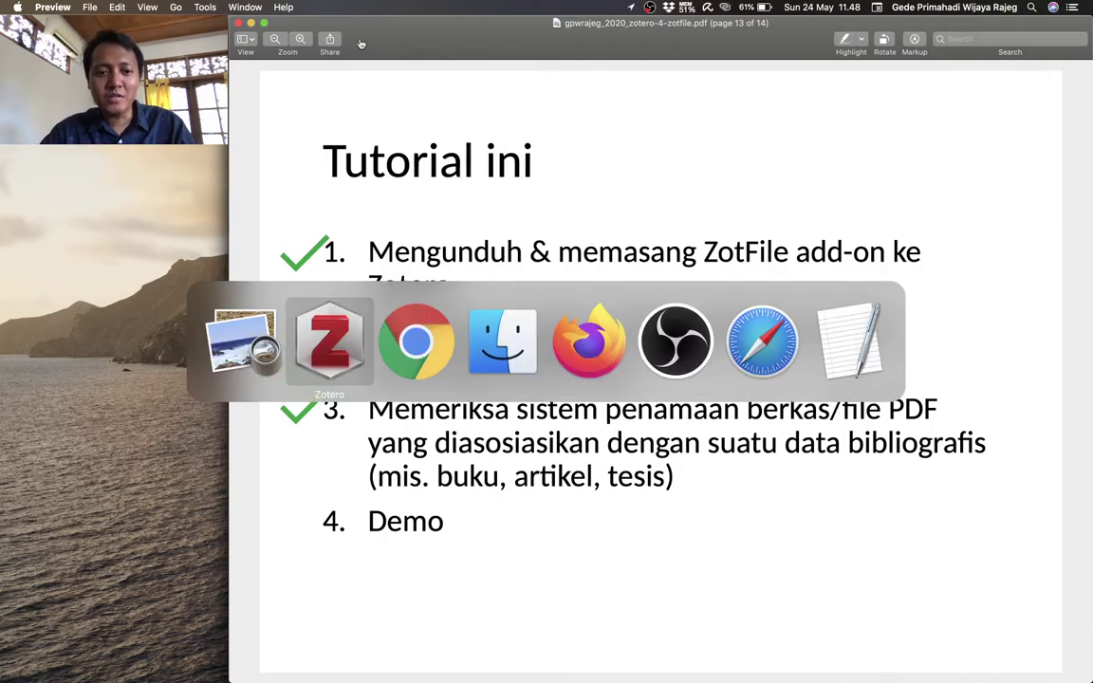
pyautogui.press('super+Tab')
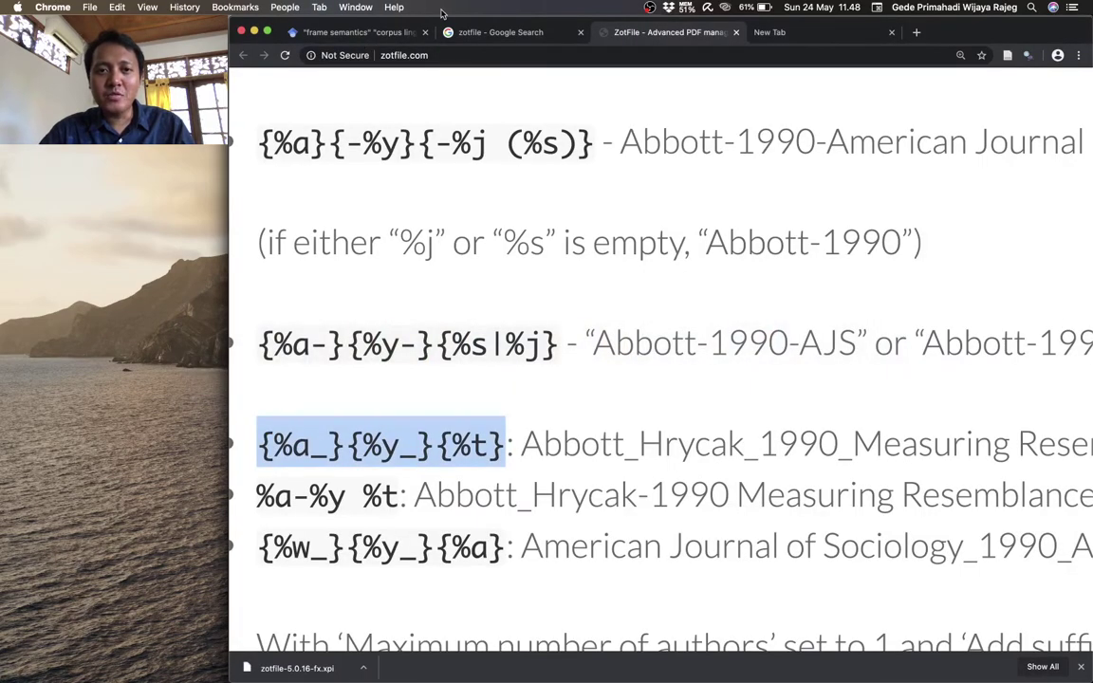
pyautogui.click(380, 35)
pyautogui.scroll(-1, 493, 246)
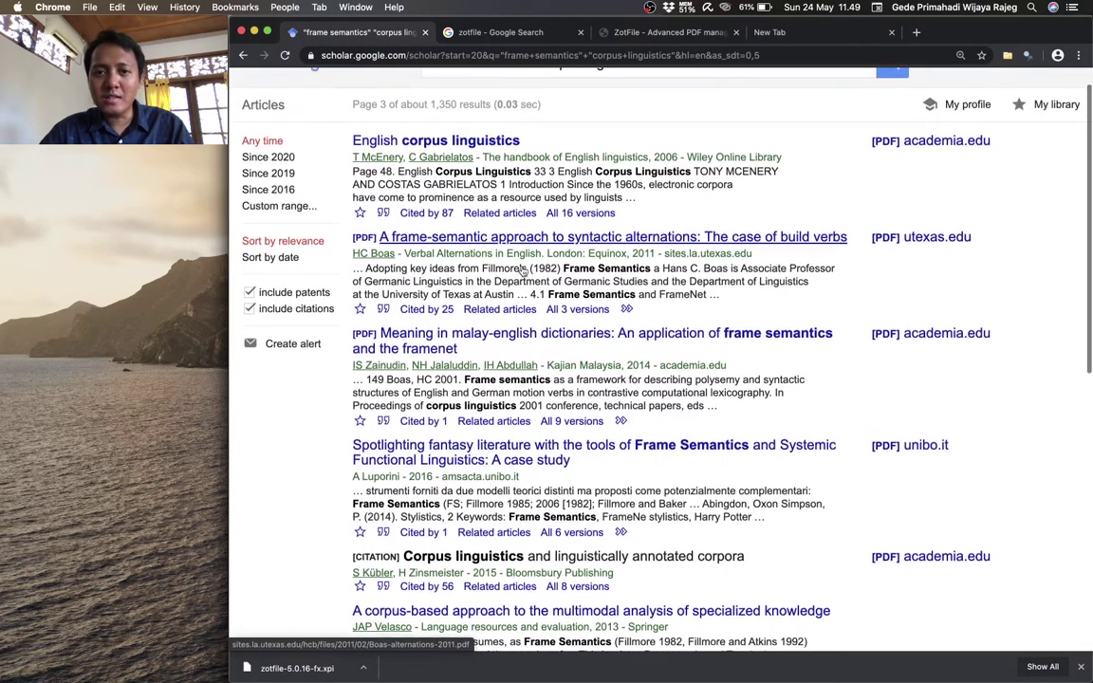
pyautogui.scroll(1, 521, 271)
pyautogui.scroll(-2, 698, 286)
pyautogui.scroll(-2, 697, 285)
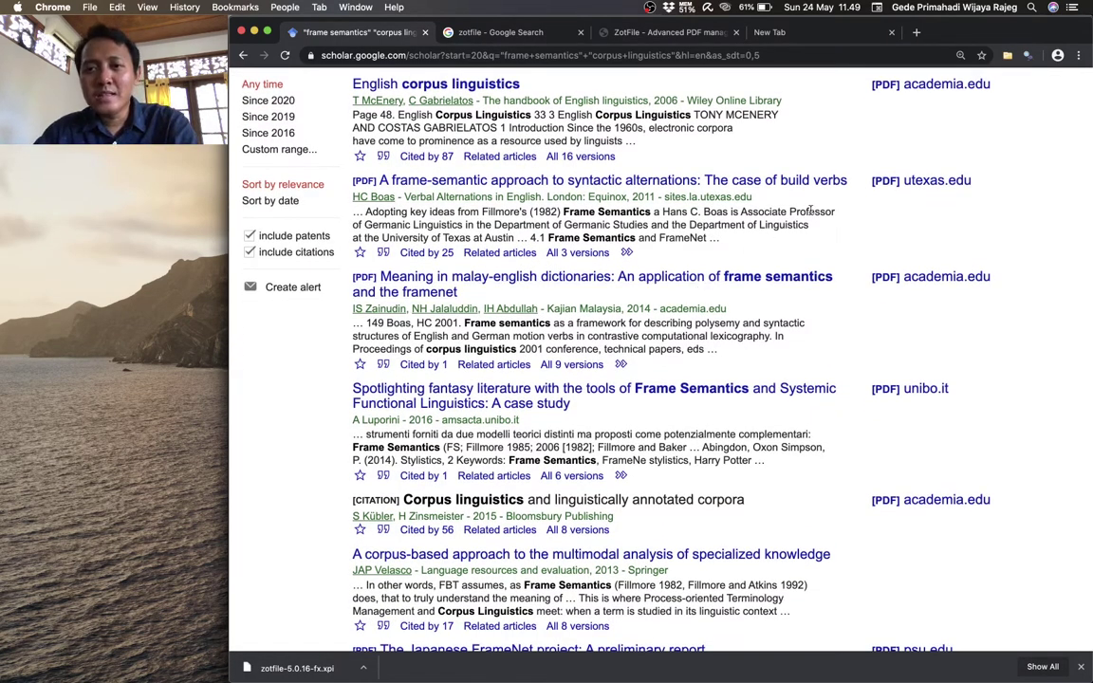
pyautogui.click(1009, 57)
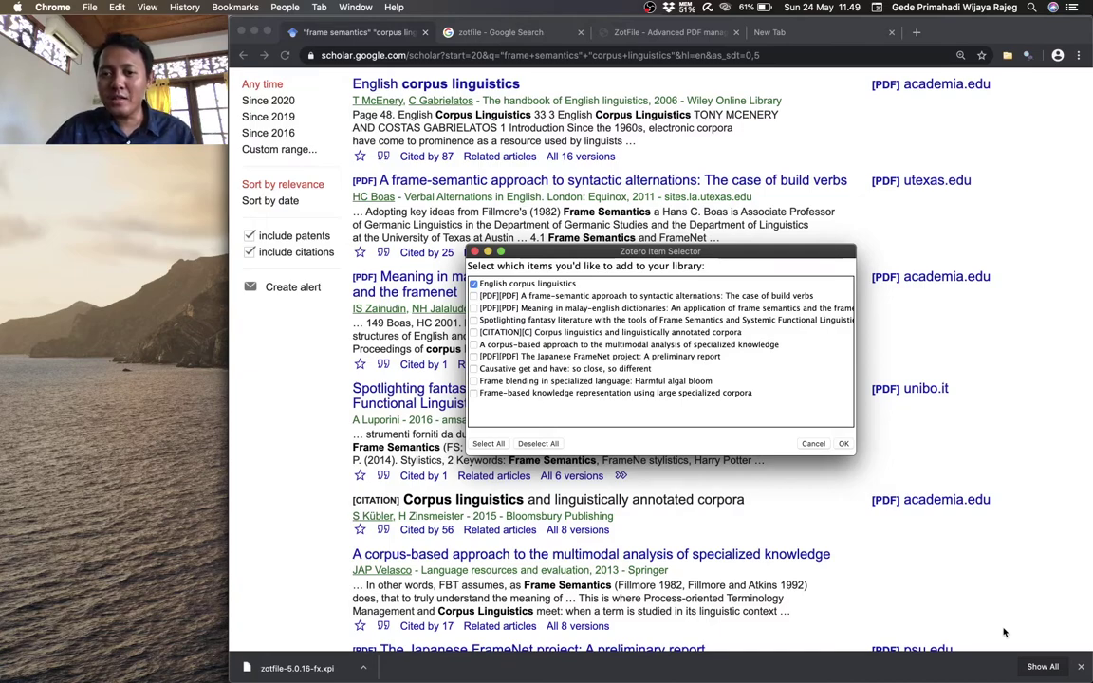
pyautogui.click(844, 444)
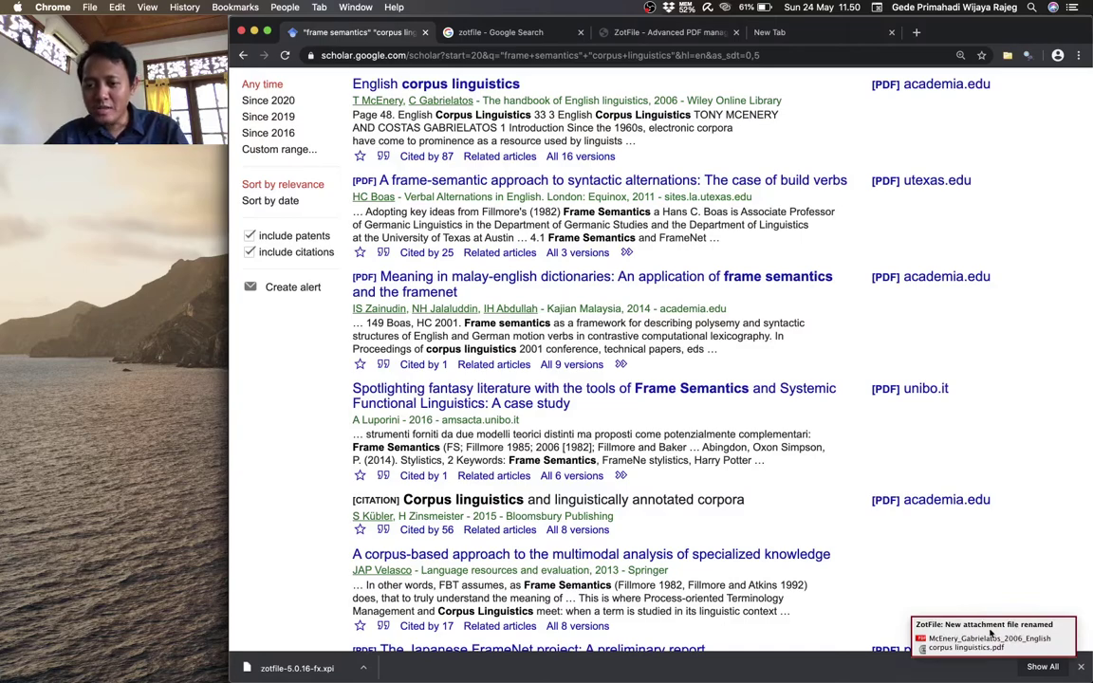
# Switch to Zotero, expand the item "English corpus linguistics" and show its attached PDF in the Finder folder hierarchy.
pyautogui.press('super+Tab')
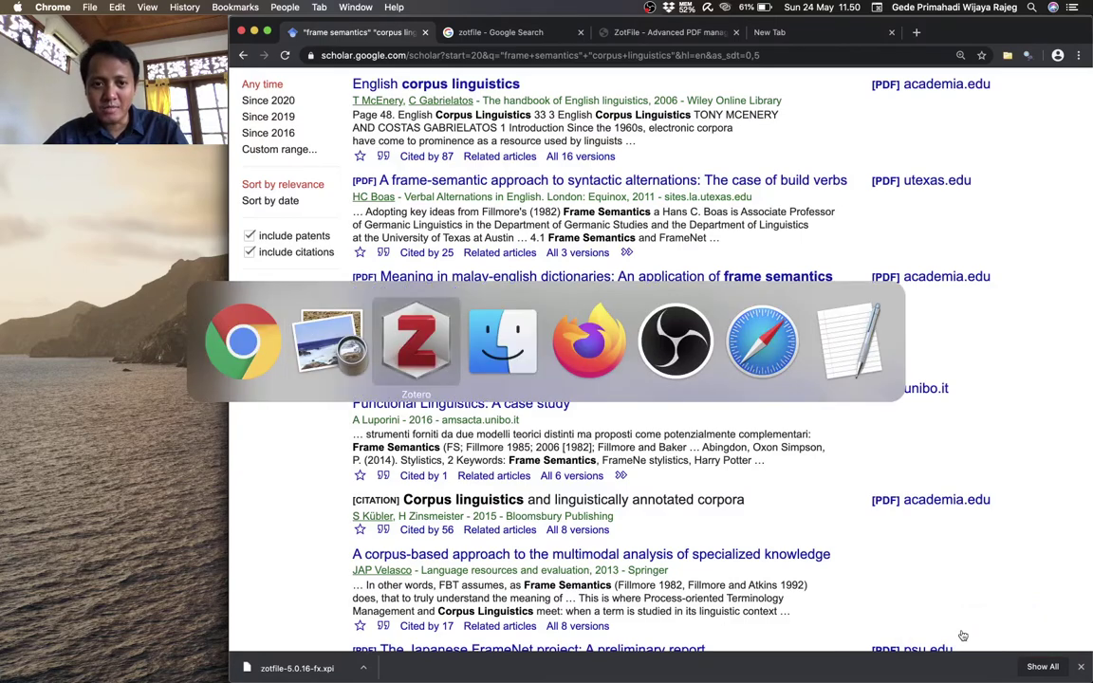
pyautogui.press('super+Tab')
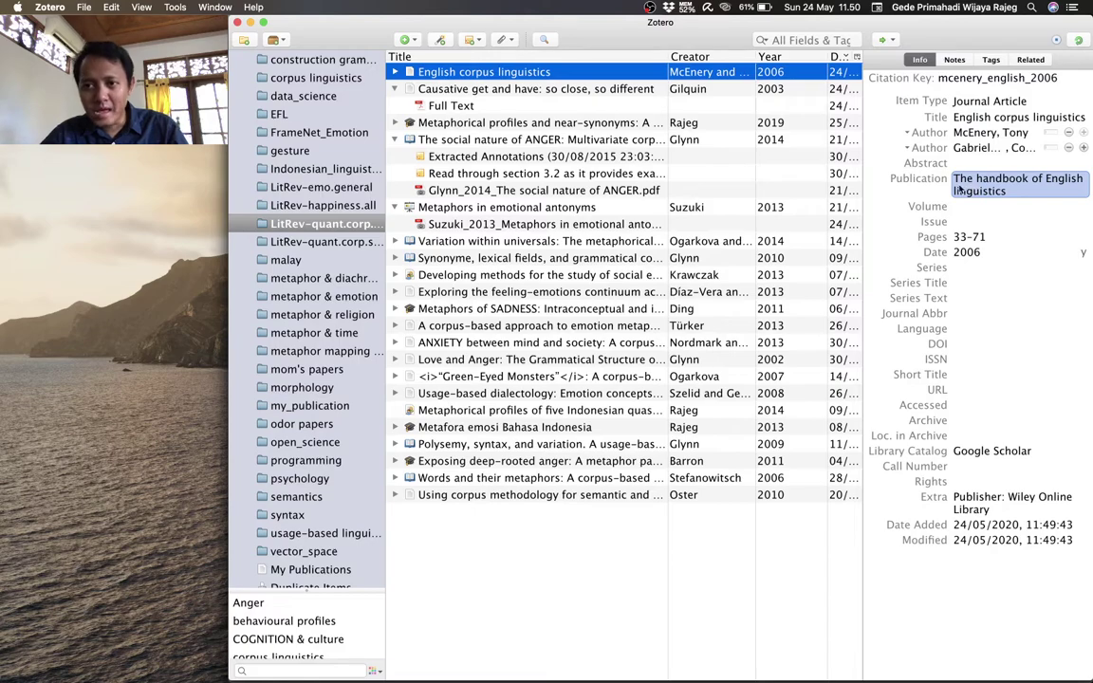
pyautogui.click(395, 72)
pyautogui.click(428, 89)
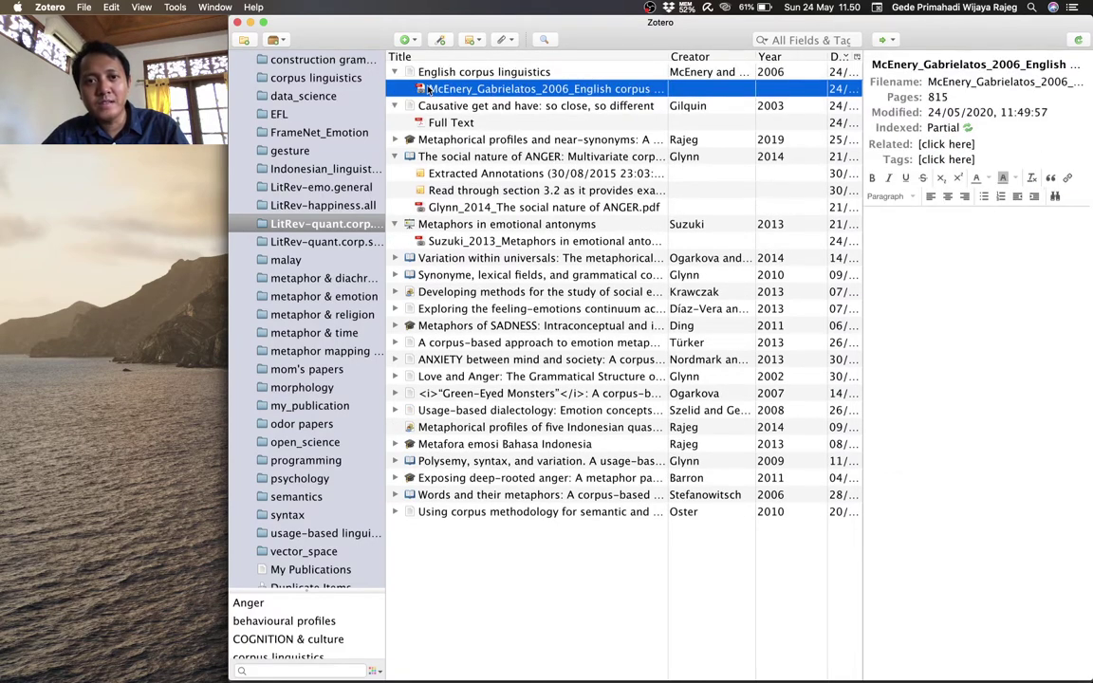
pyautogui.rightClick(487, 90)
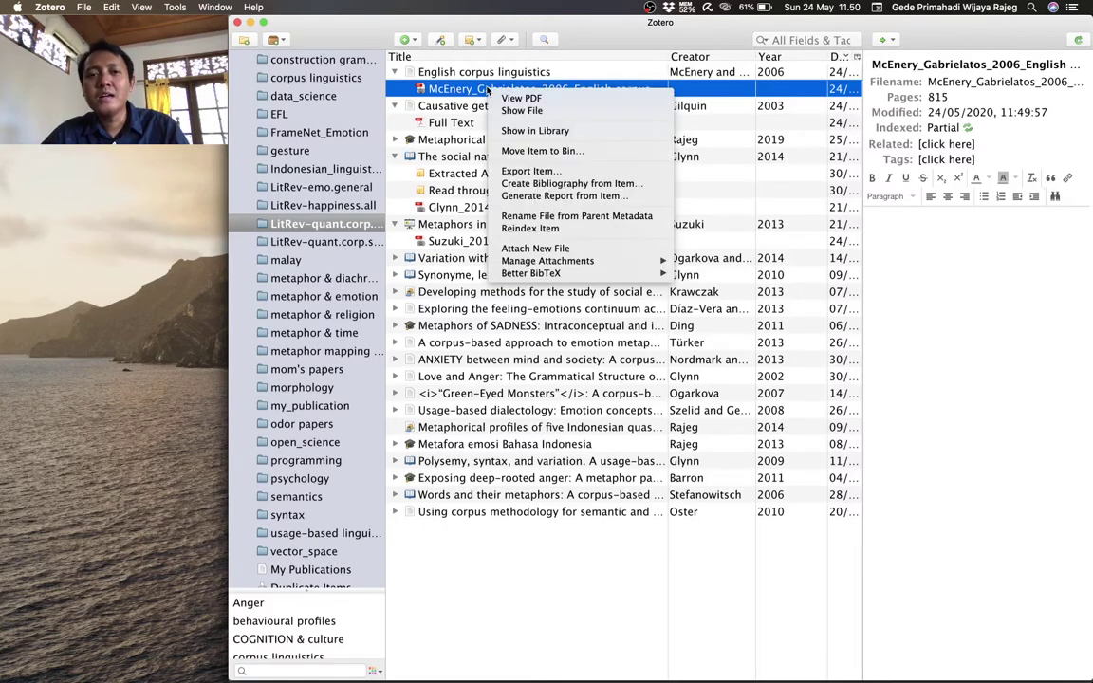
pyautogui.click(509, 110)
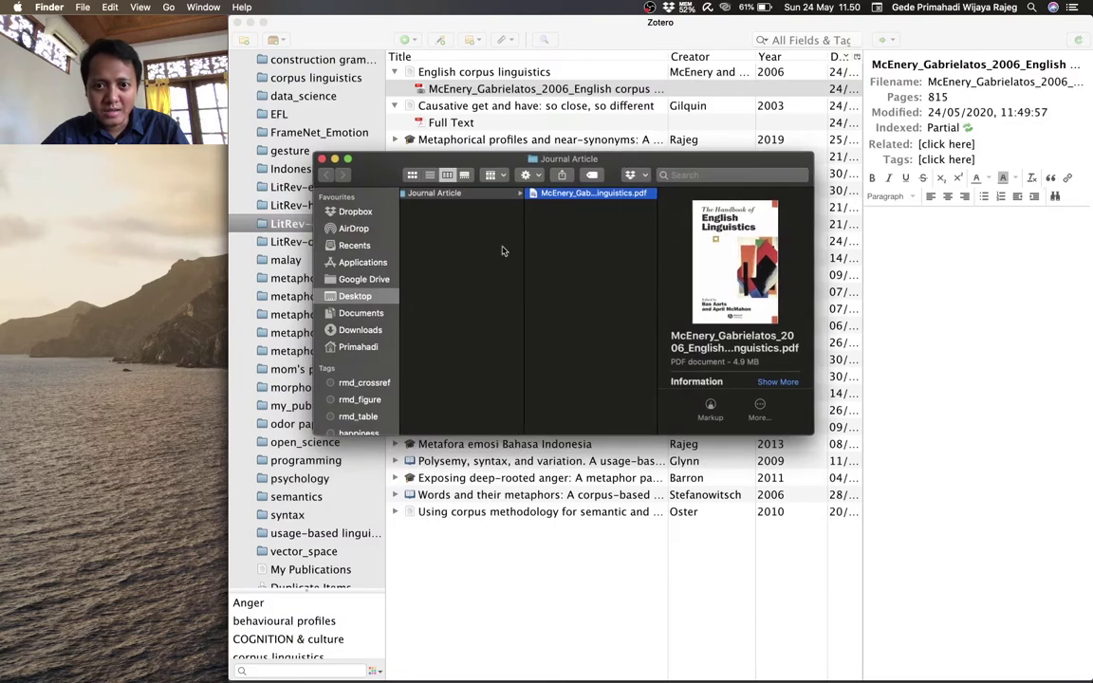
pyautogui.hscroll(-3, 479, 266)
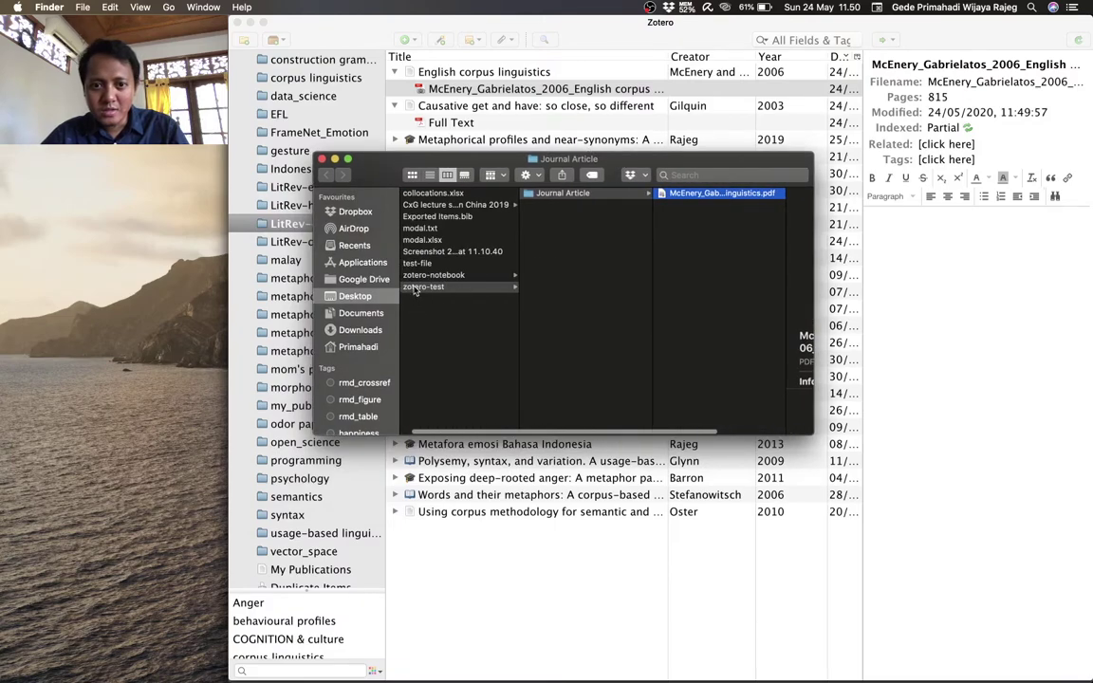
# Review the custom location and subfolder format in Zotero's ZotFile Preferences against the Finder folders, and close the preferences.
pyautogui.press('super+Tab')
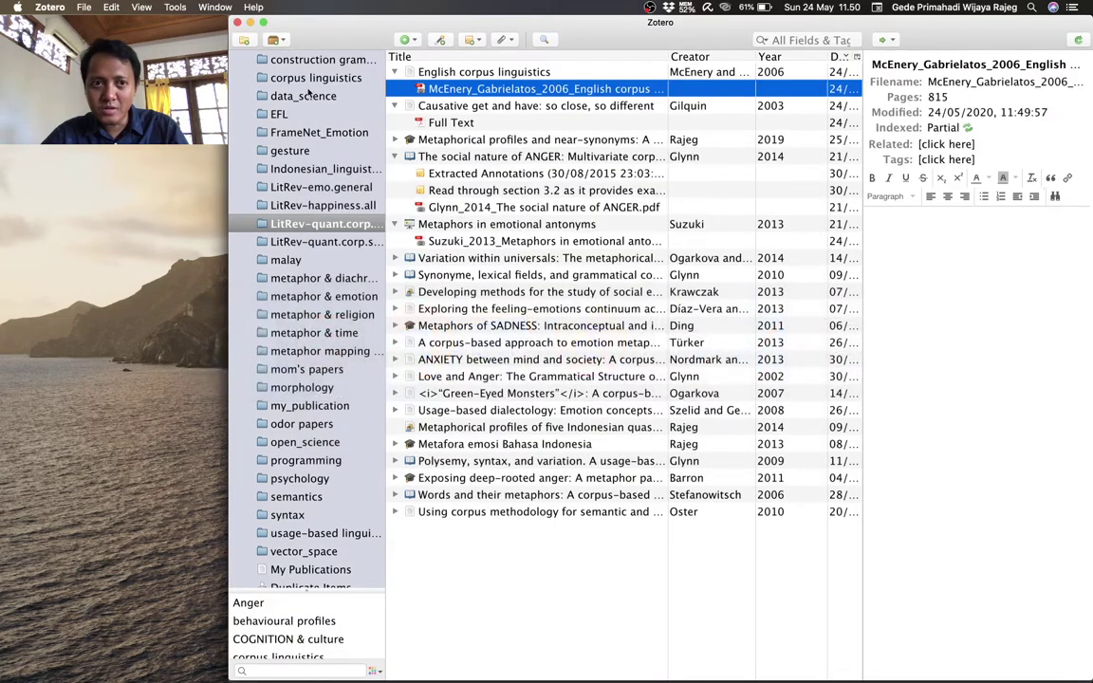
pyautogui.click(174, 6)
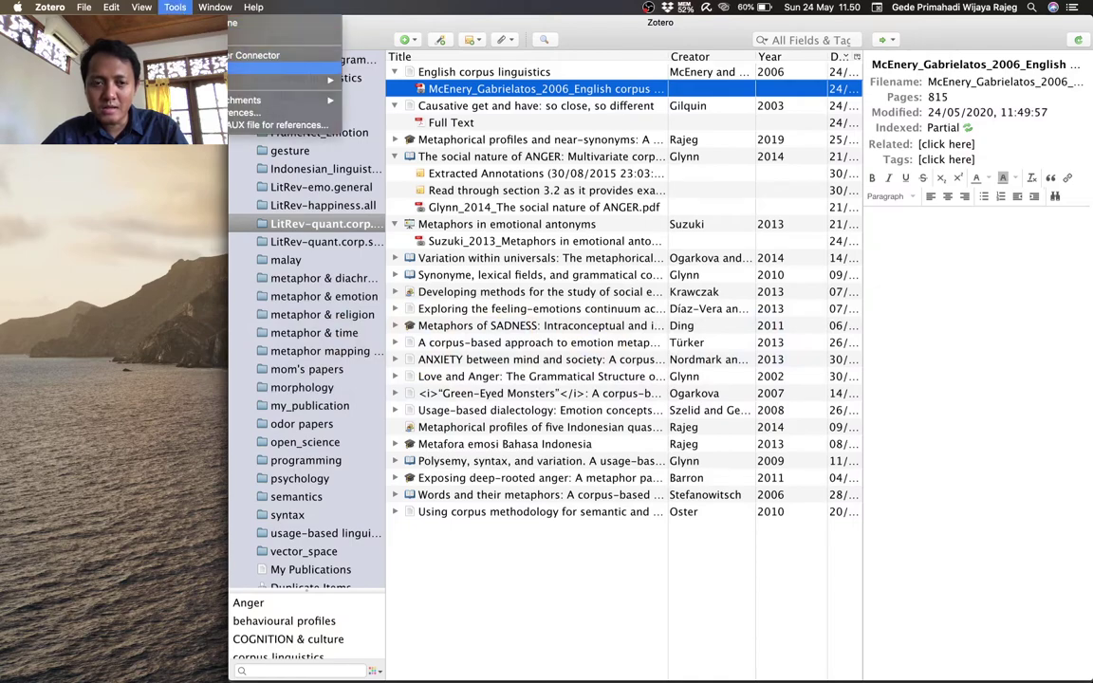
pyautogui.click(308, 26)
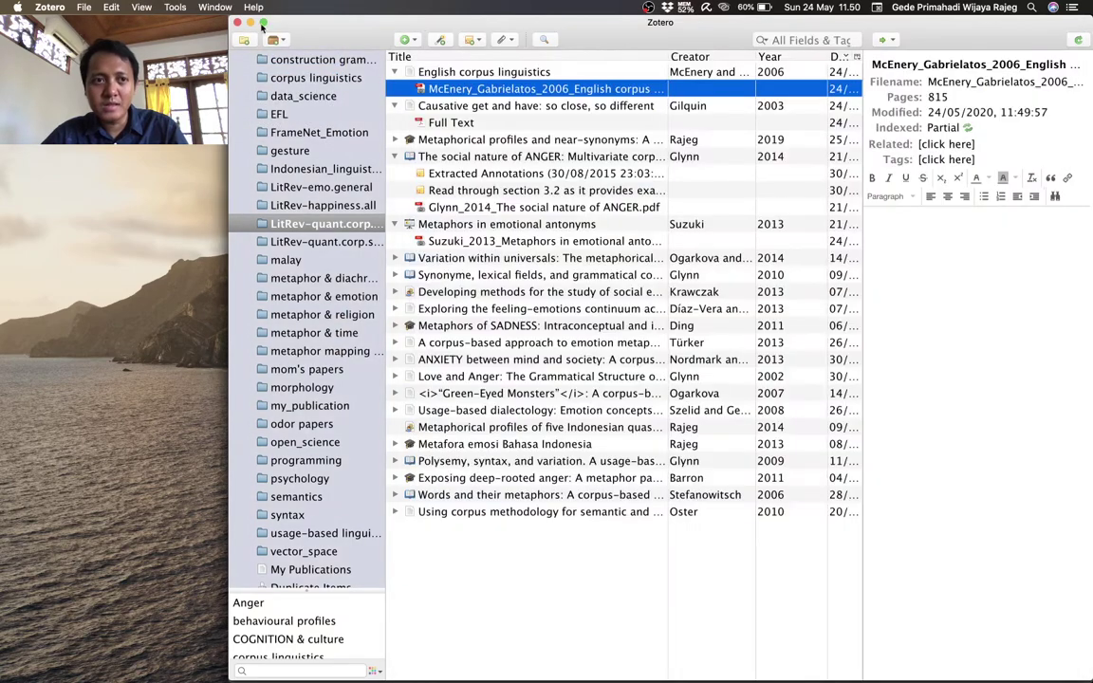
pyautogui.click(175, 7)
pyautogui.click(255, 101)
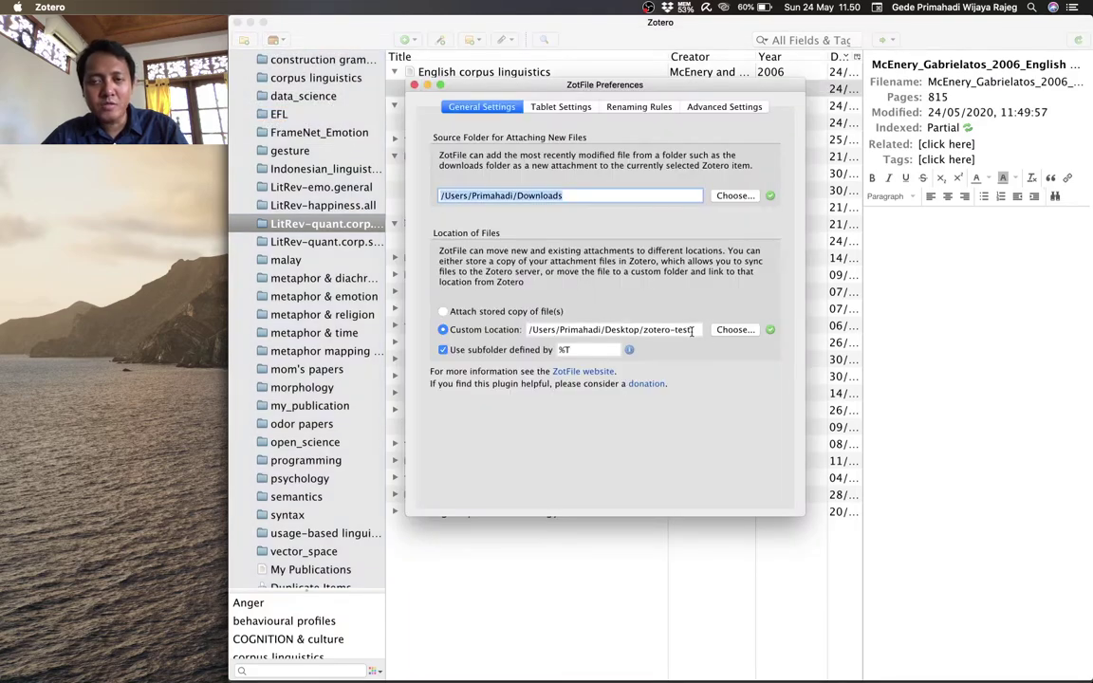
pyautogui.moveTo(693, 329); pyautogui.dragTo(558, 350)
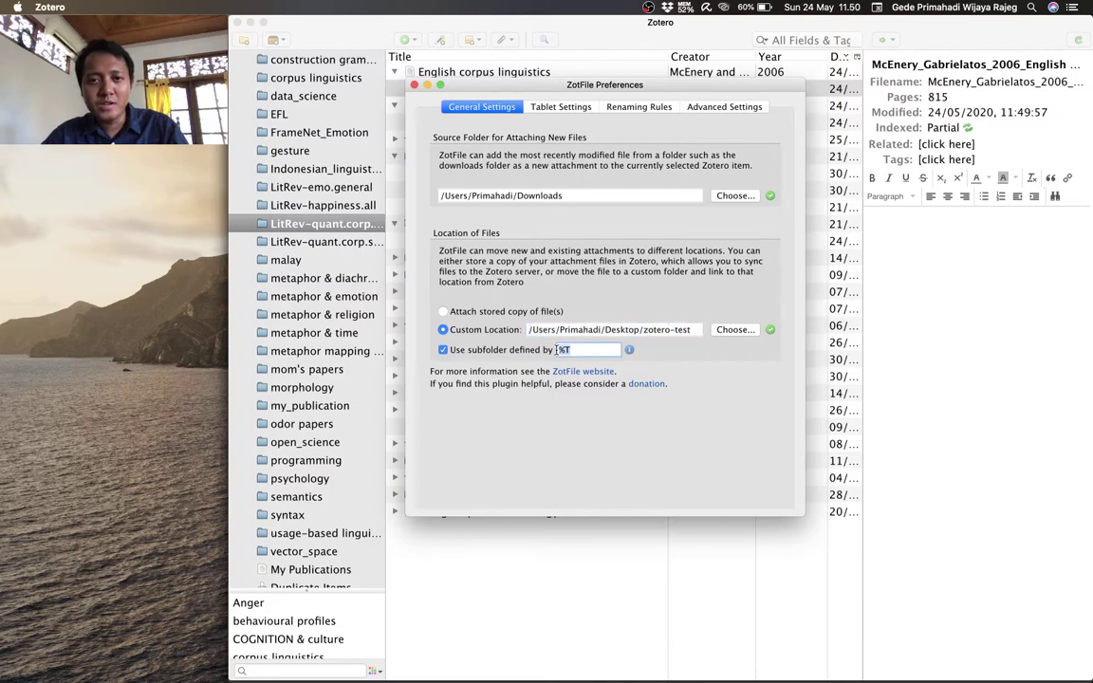
pyautogui.press('super+Tab')
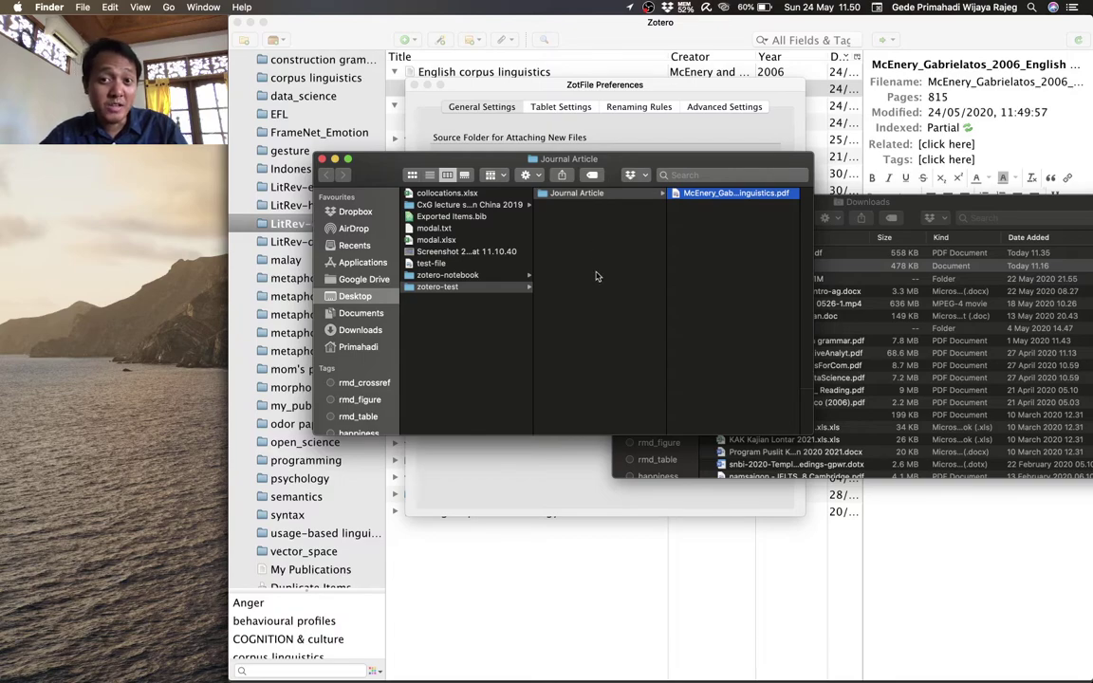
pyautogui.click(484, 86)
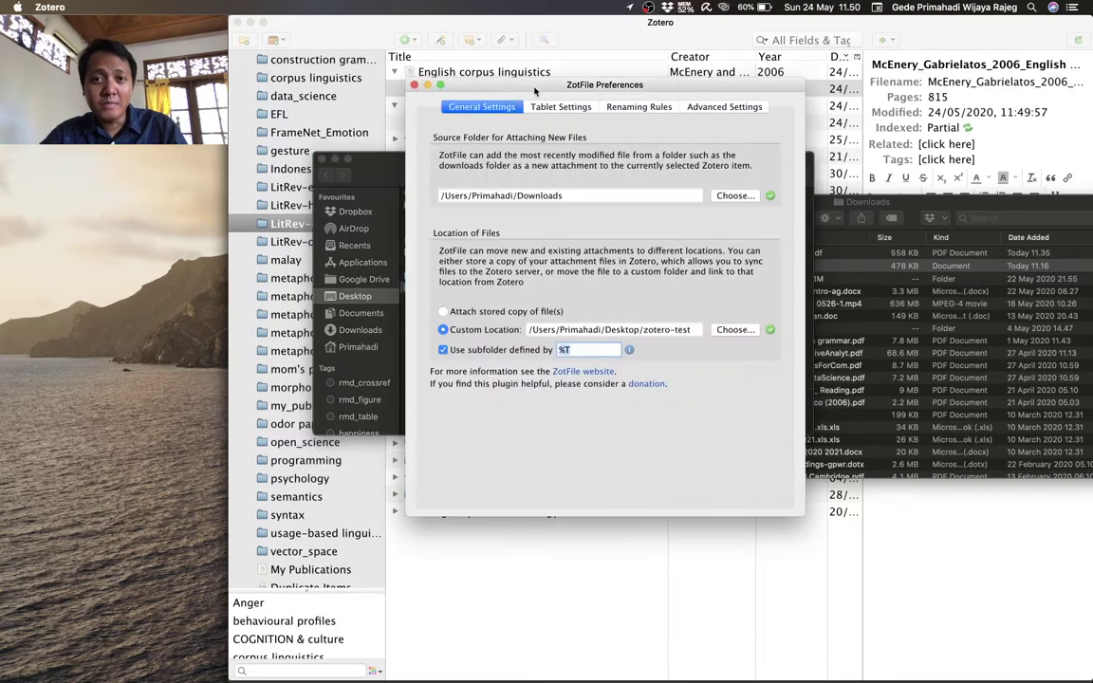
pyautogui.click(414, 84)
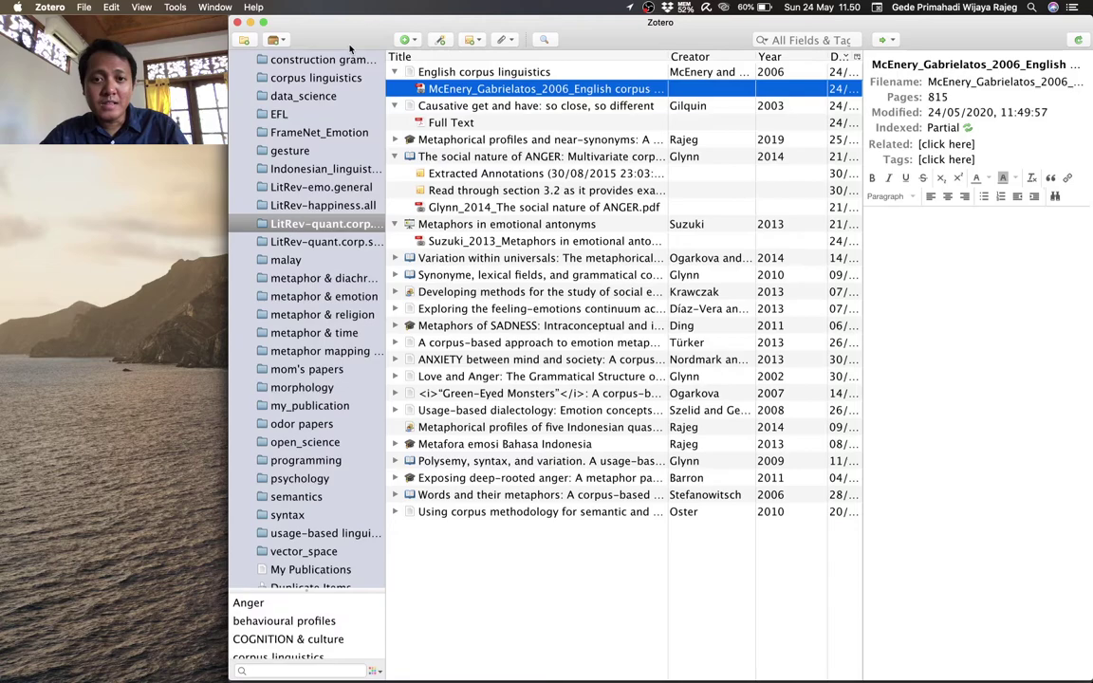
# Switch to Chrome, save "A frame-semantic approach to syntactic alternations: The case of build verbs" to Zotero, and have ZotFile move and rename its PDF.
pyautogui.press('super+Tab')
pyautogui.press('super+Tab')
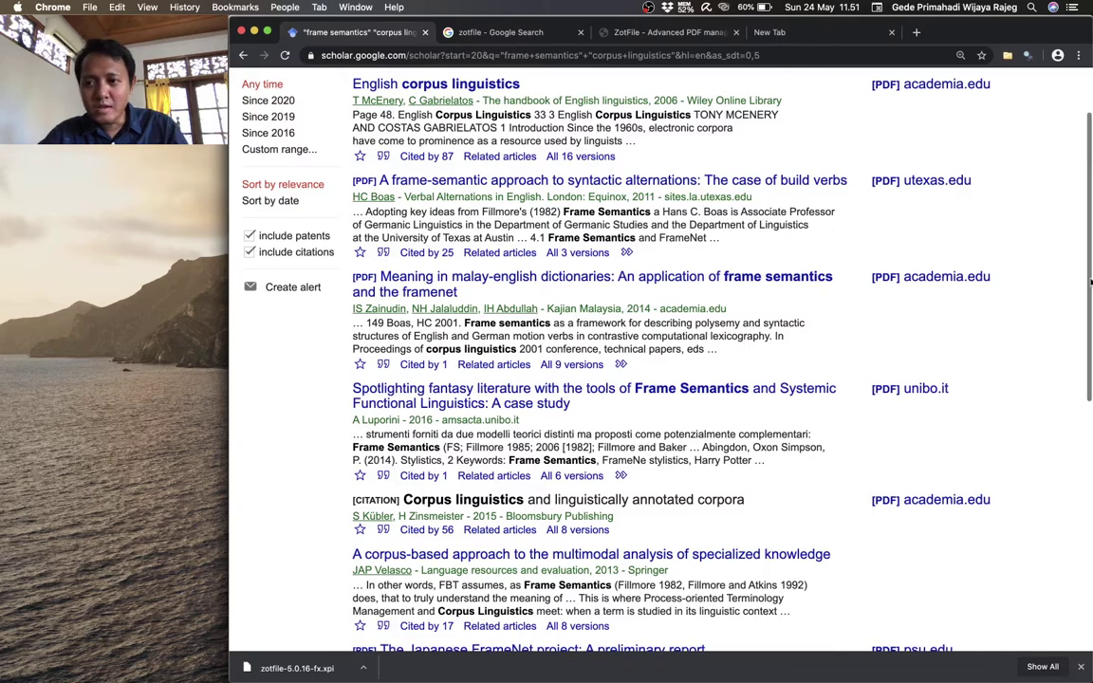
pyautogui.moveTo(1091, 279)
pyautogui.mouseDown()
pyautogui.moveTo(1091, 332)
pyautogui.moveTo(1090, 279)
pyautogui.mouseUp()
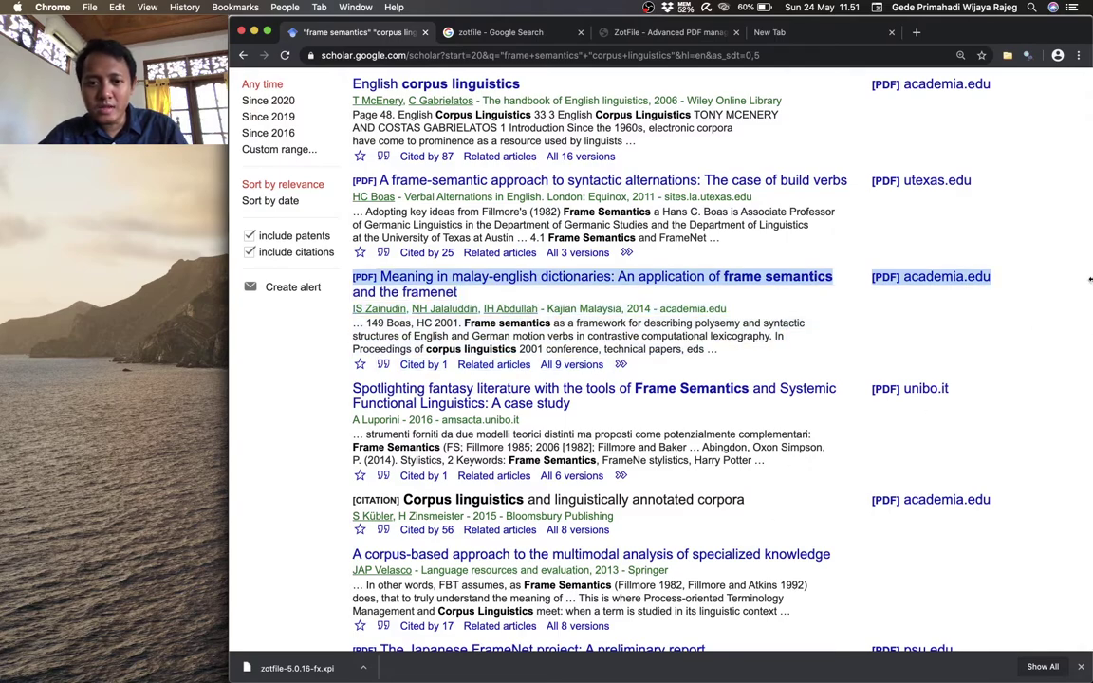
pyautogui.click(750, 492)
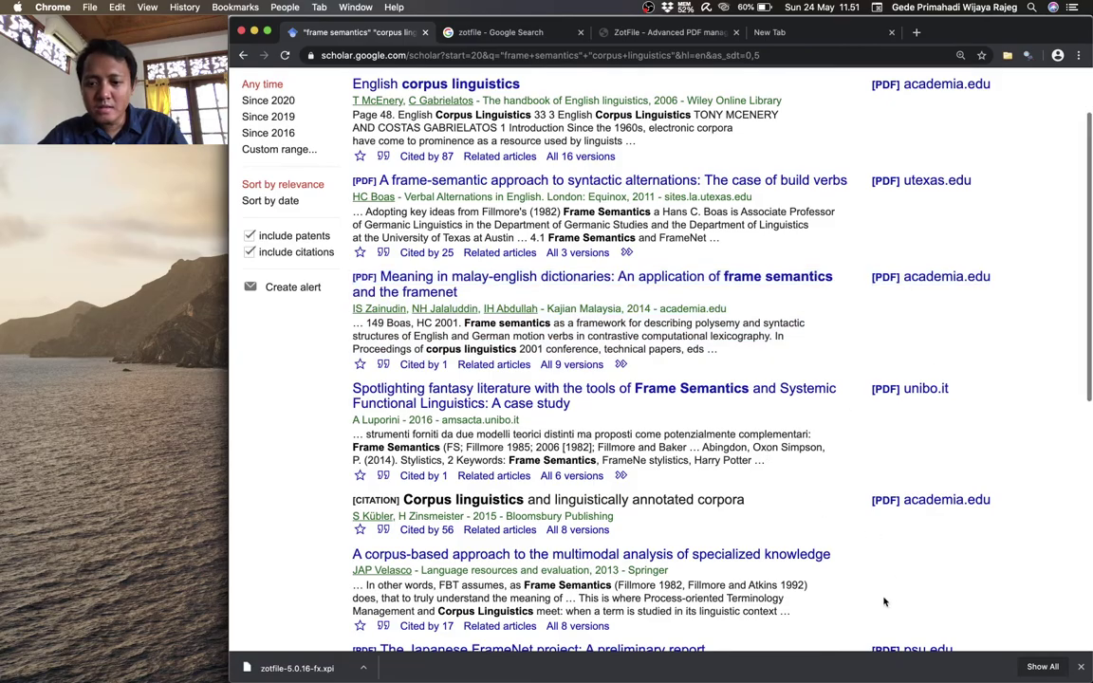
pyautogui.hotkey('ctrl', 'Up')
pyautogui.click(820, 215)
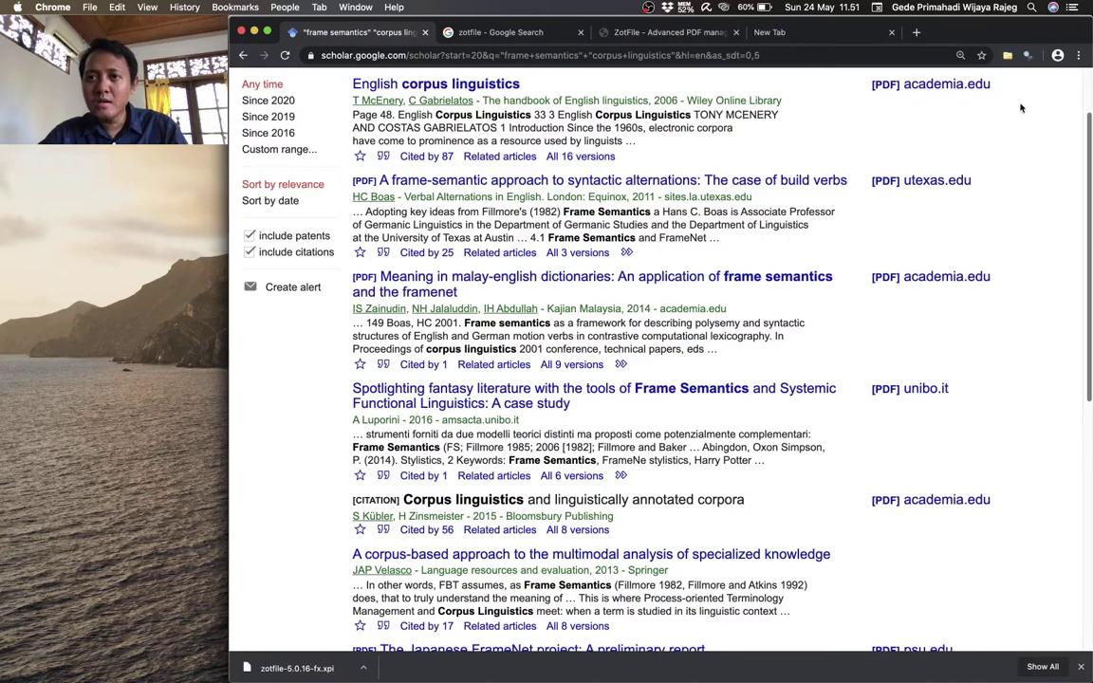
pyautogui.click(1008, 57)
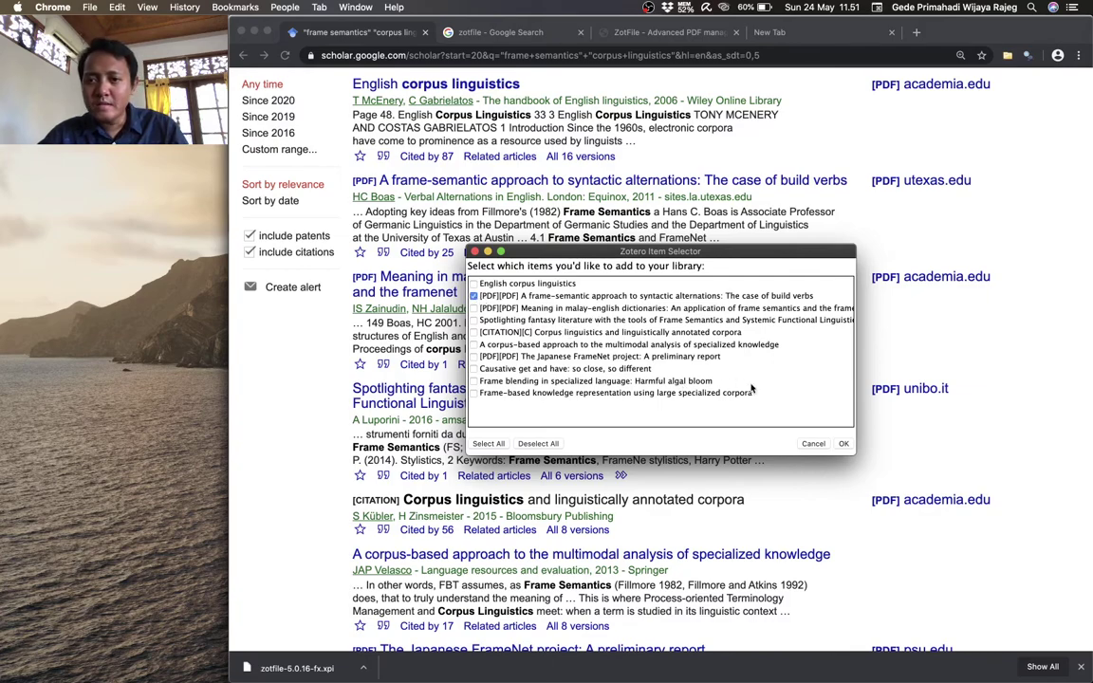
pyautogui.click(843, 444)
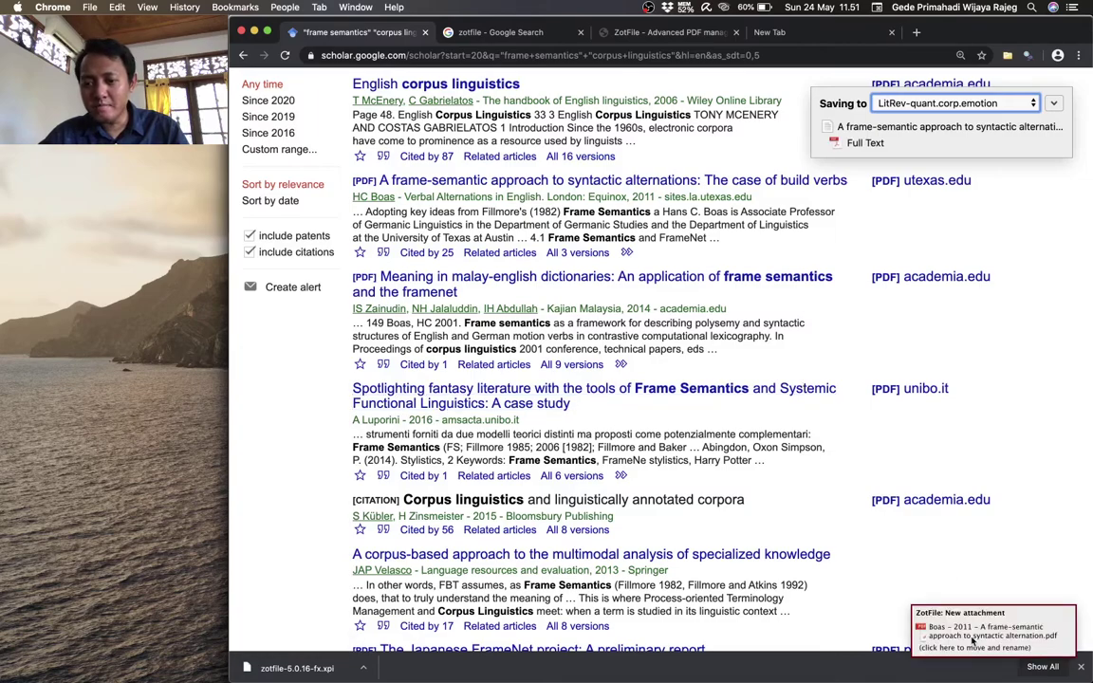
pyautogui.click(972, 642)
# Switch to Finder and view the newly saved 2011 PDF in the Journal Article folder.
pyautogui.press('super+Tab')
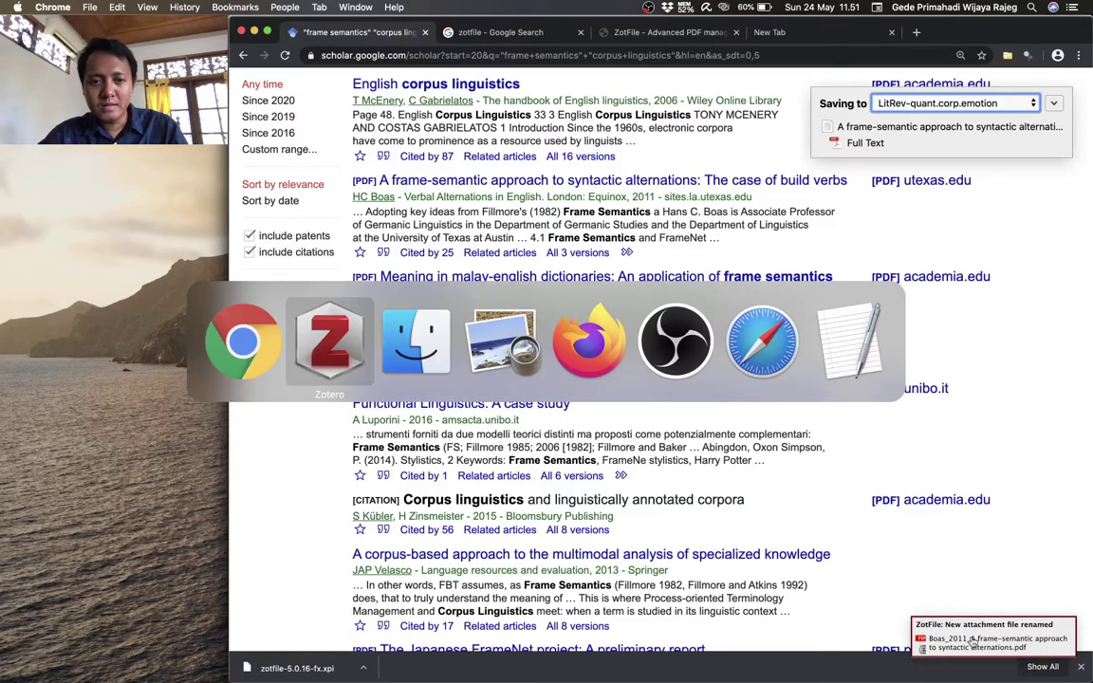
pyautogui.press('super+Tab')
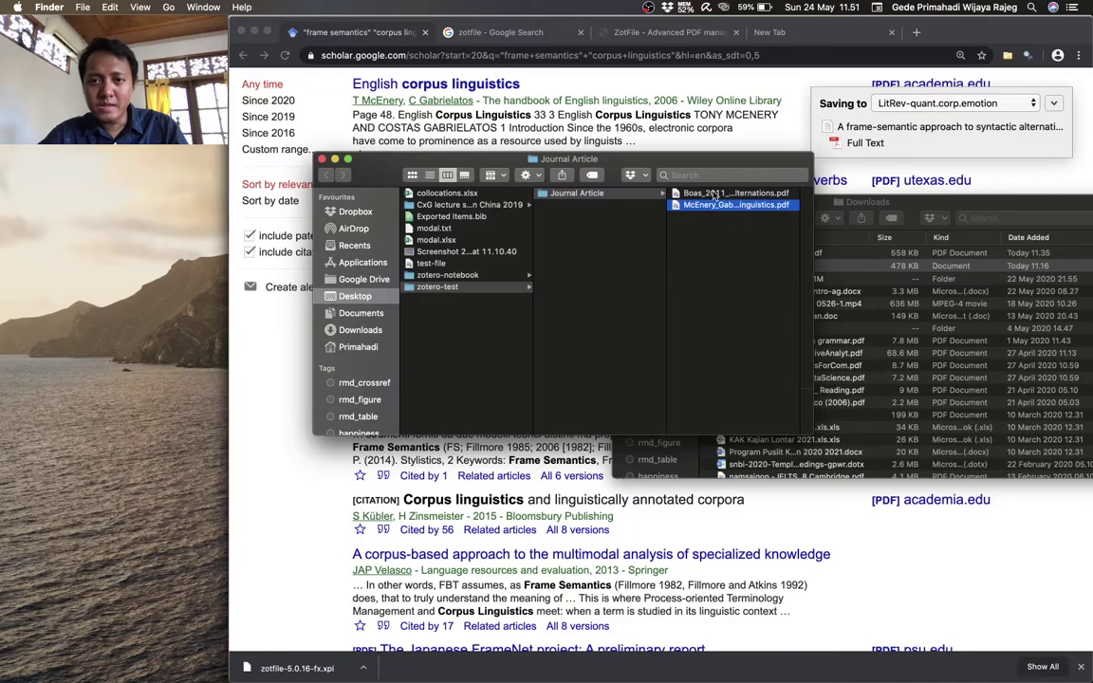
pyautogui.click(714, 194)
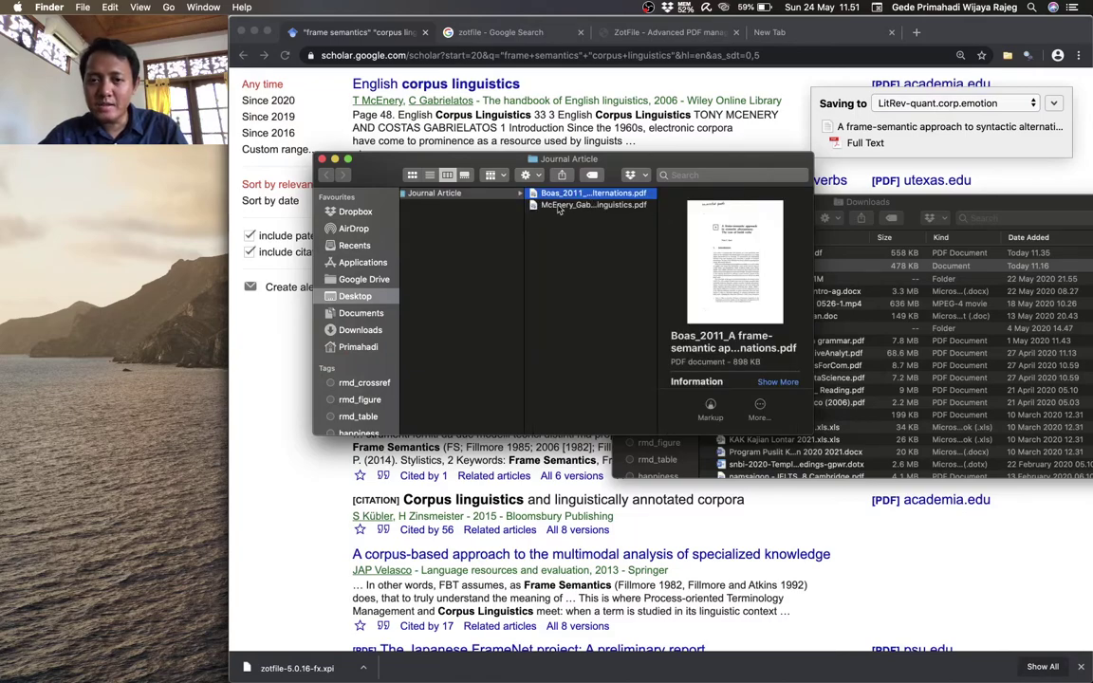
pyautogui.hscroll(-3, 541, 209)
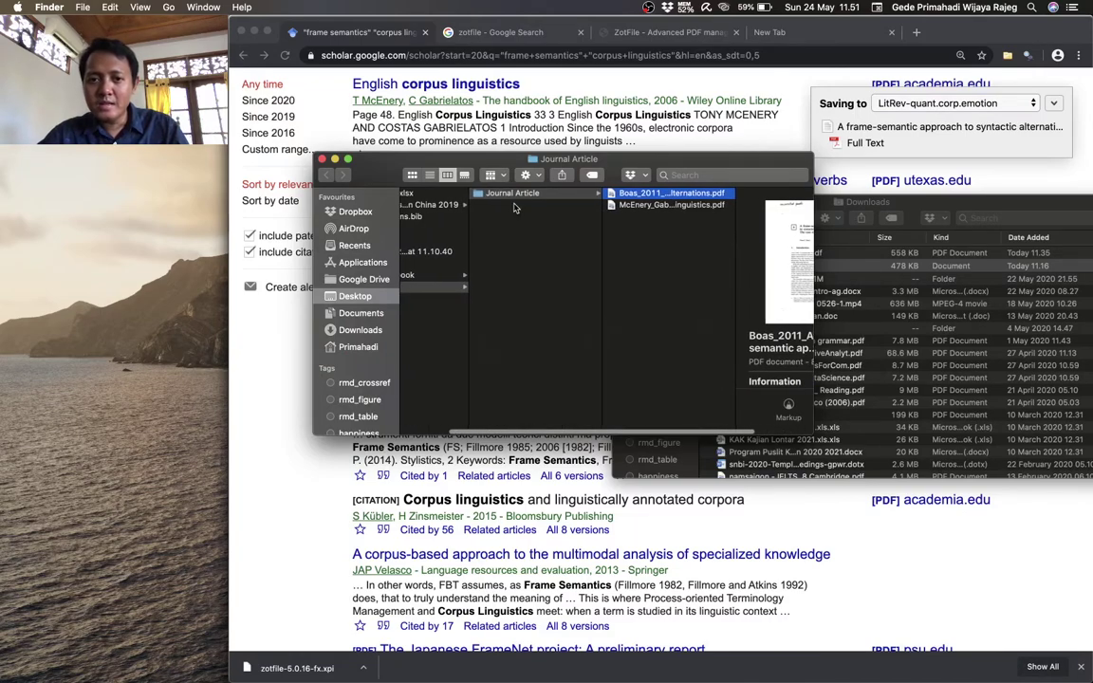
# Switch to Zotero, expand the item "A frame-semantic approach to syntactic alternations" and open its PDF in Preview.
pyautogui.press('super+Tab')
pyautogui.press('super+Tab')
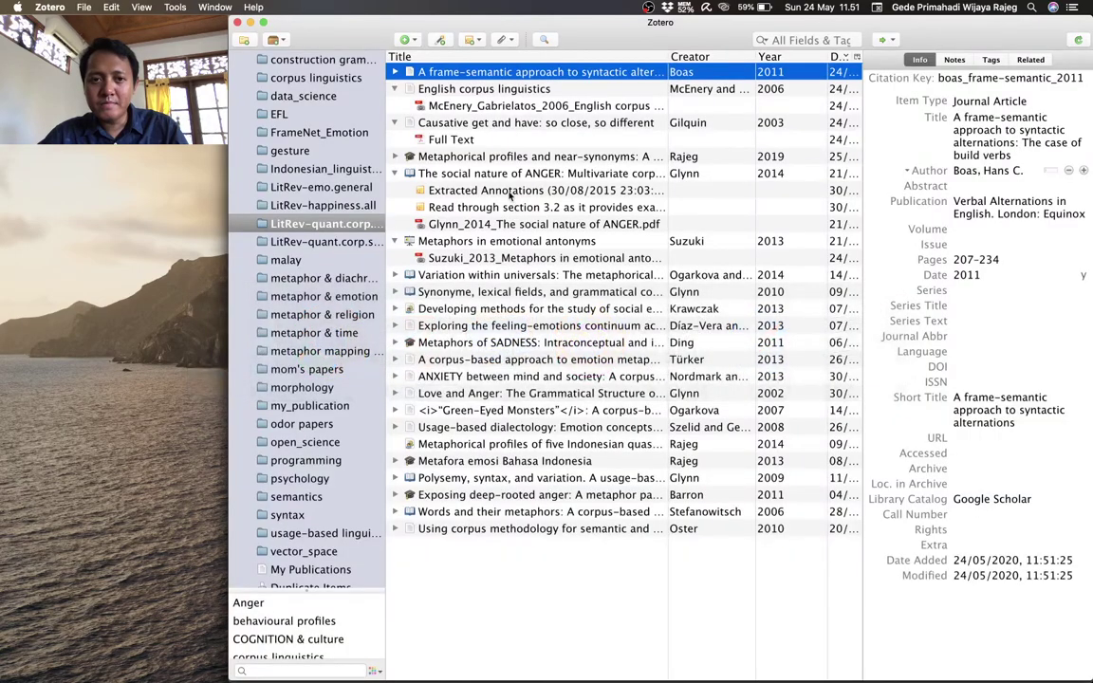
pyautogui.click(395, 72)
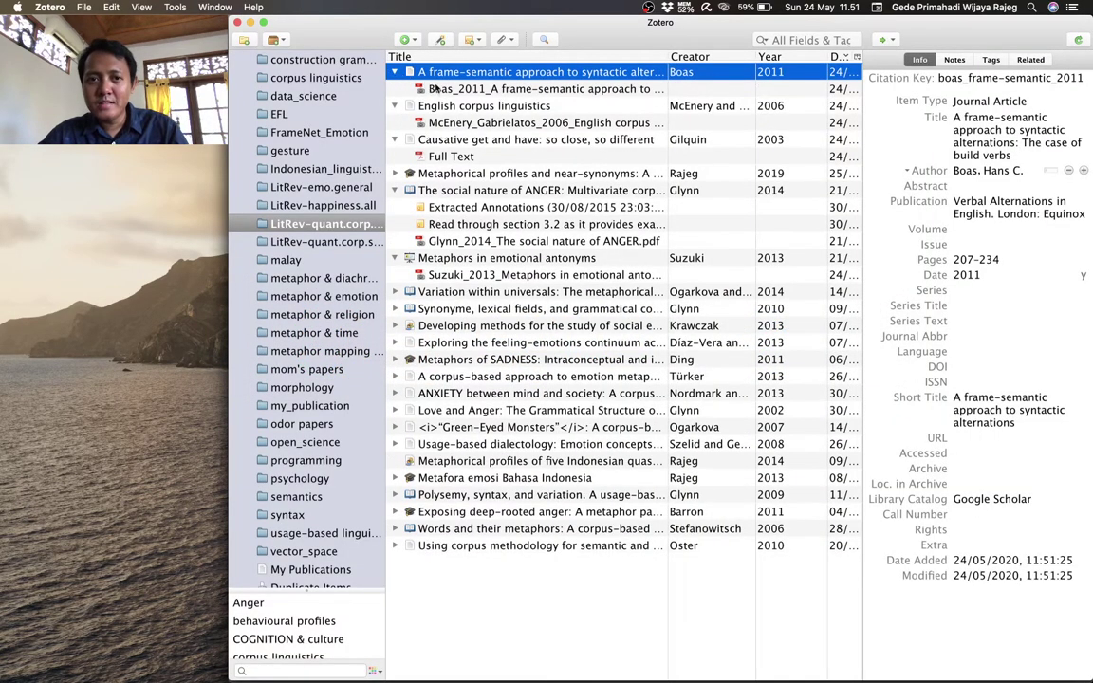
pyautogui.click(436, 88)
pyautogui.click(462, 79)
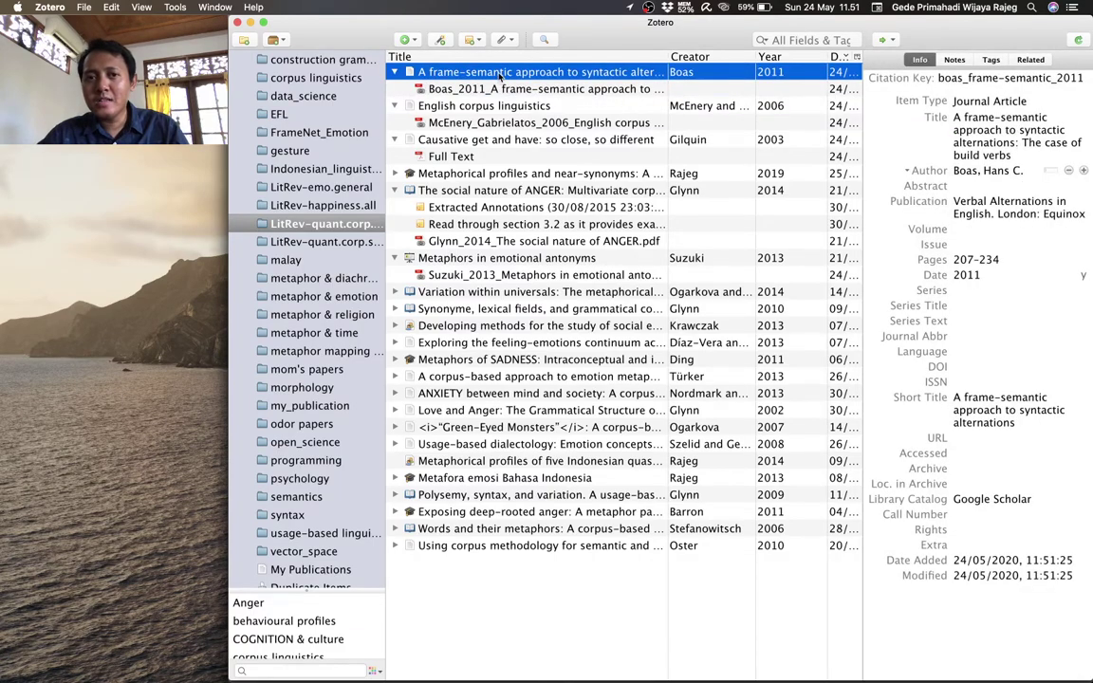
pyautogui.doubleClick(446, 72)
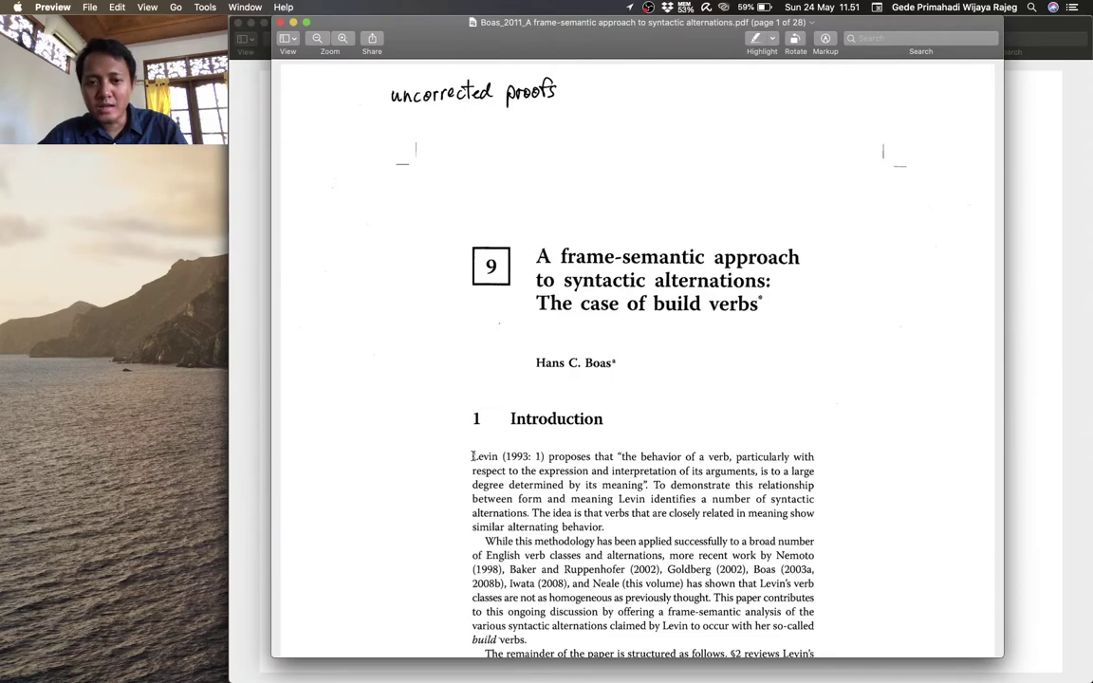
# Highlight the first paragraph of the Introduction on page 1 of the PDF.
pyautogui.scroll(-3, 472, 457)
pyautogui.moveTo(471, 321); pyautogui.dragTo(615, 386)
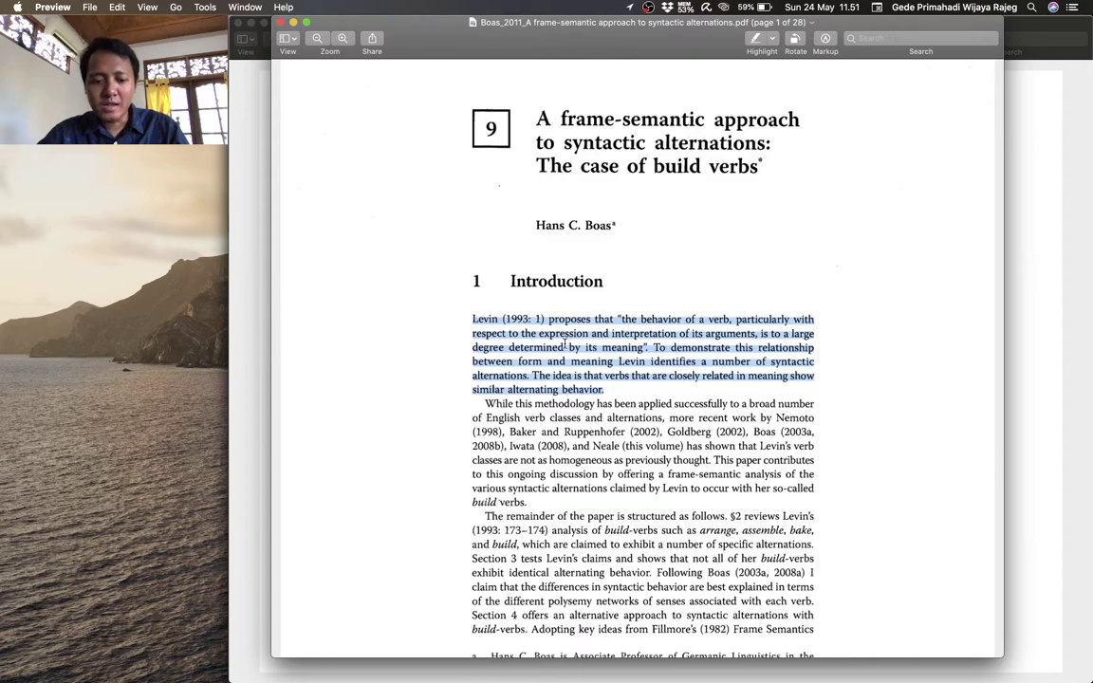
pyautogui.press('ctrl+super+h')
# Add the note "komentar aawal adalah ini." to the highlighted Introduction paragraph and save the PDF.
pyautogui.rightClick(566, 344)
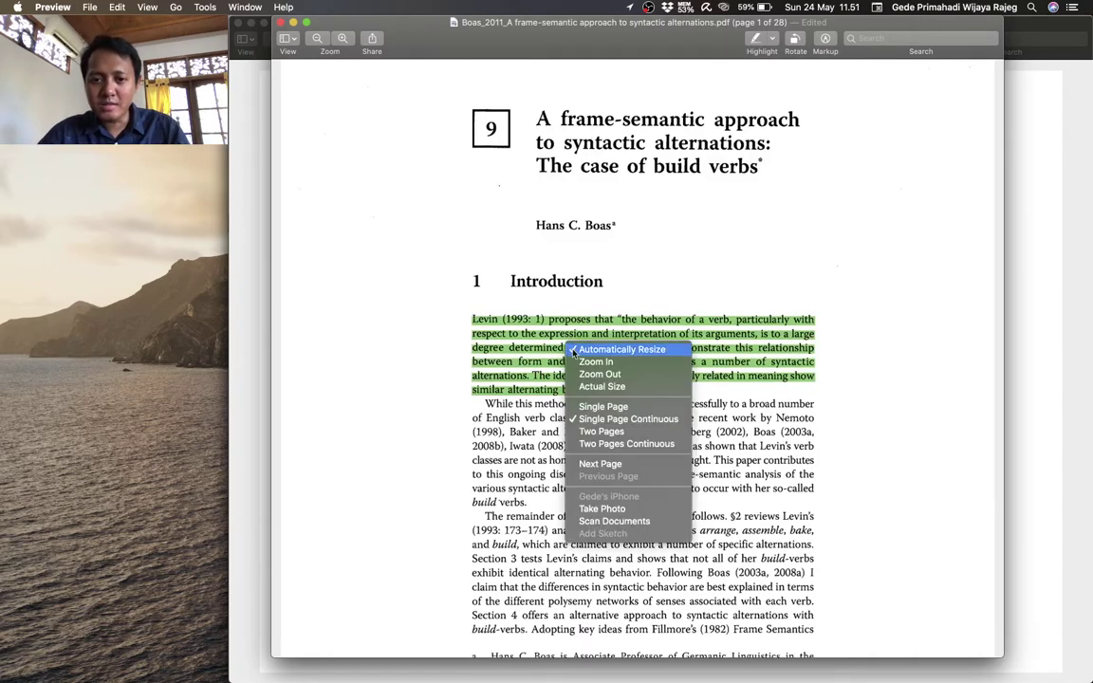
pyautogui.click(574, 333)
pyautogui.rightClick(576, 334)
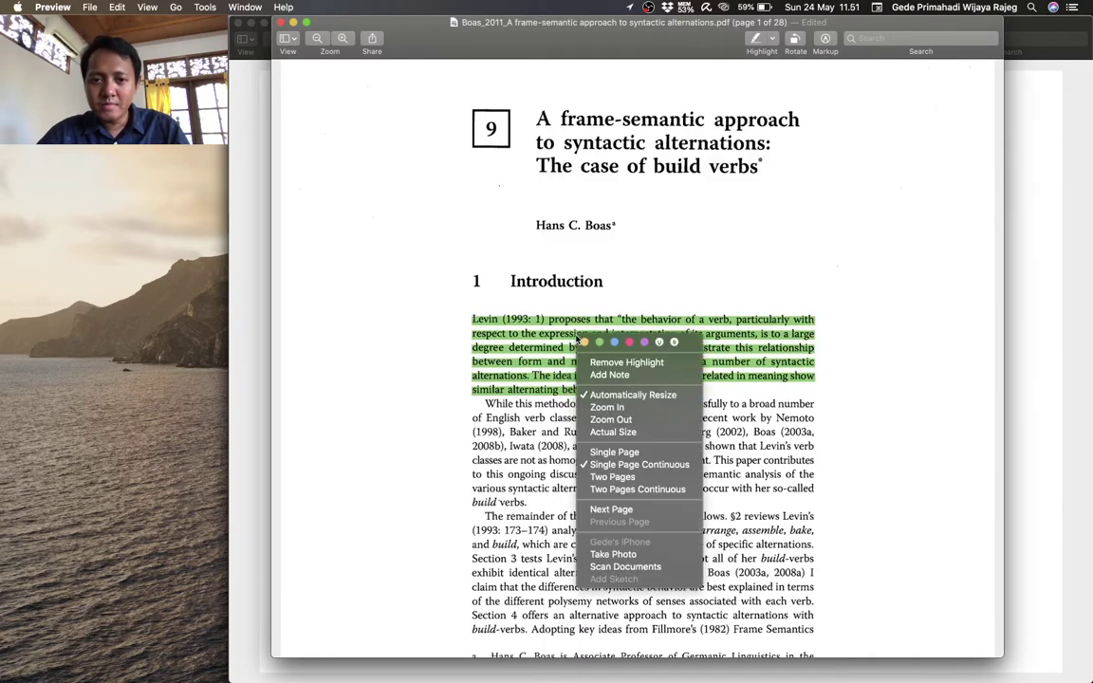
pyautogui.click(602, 373)
pyautogui.write('komentar aawal adala')
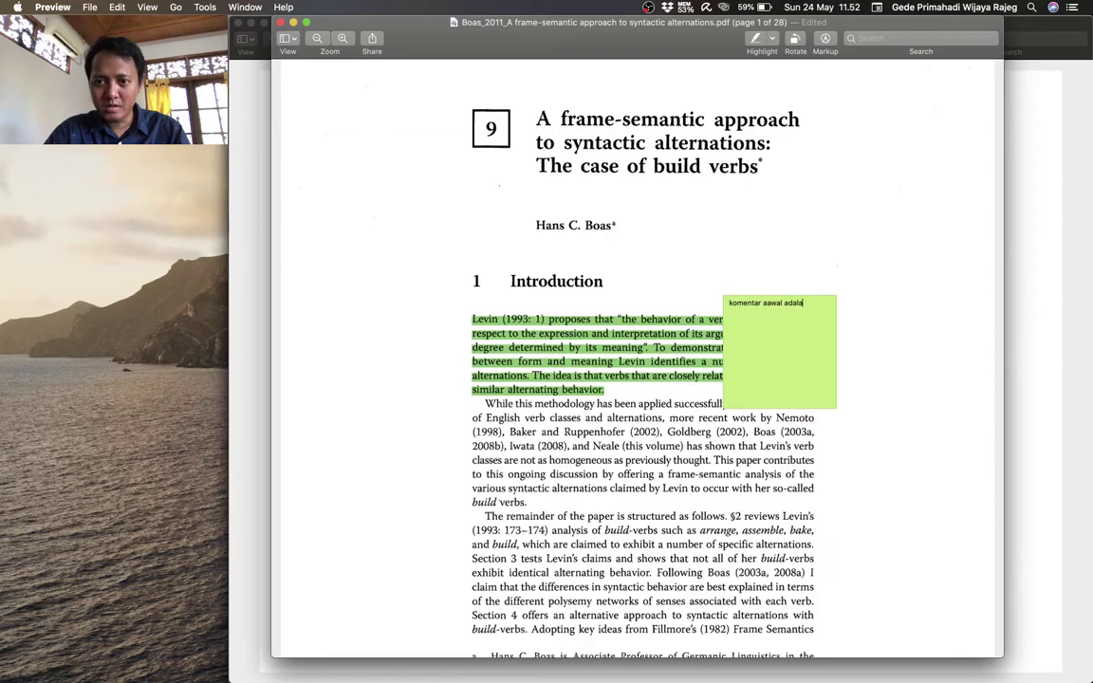
pyautogui.write('.')
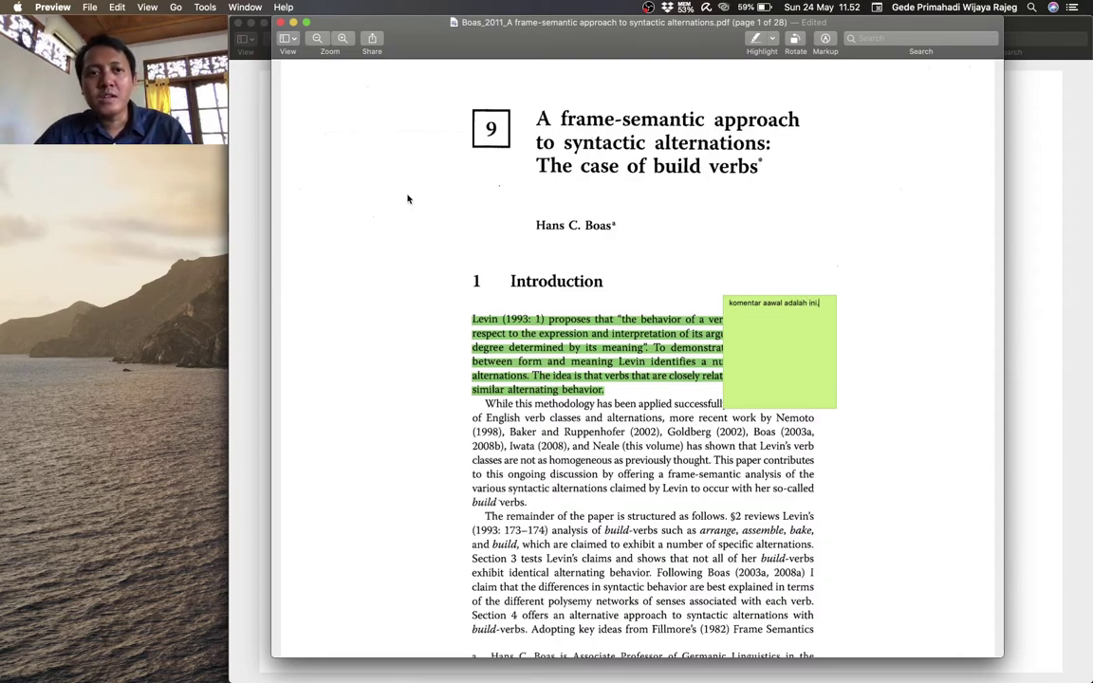
pyautogui.click(89, 7)
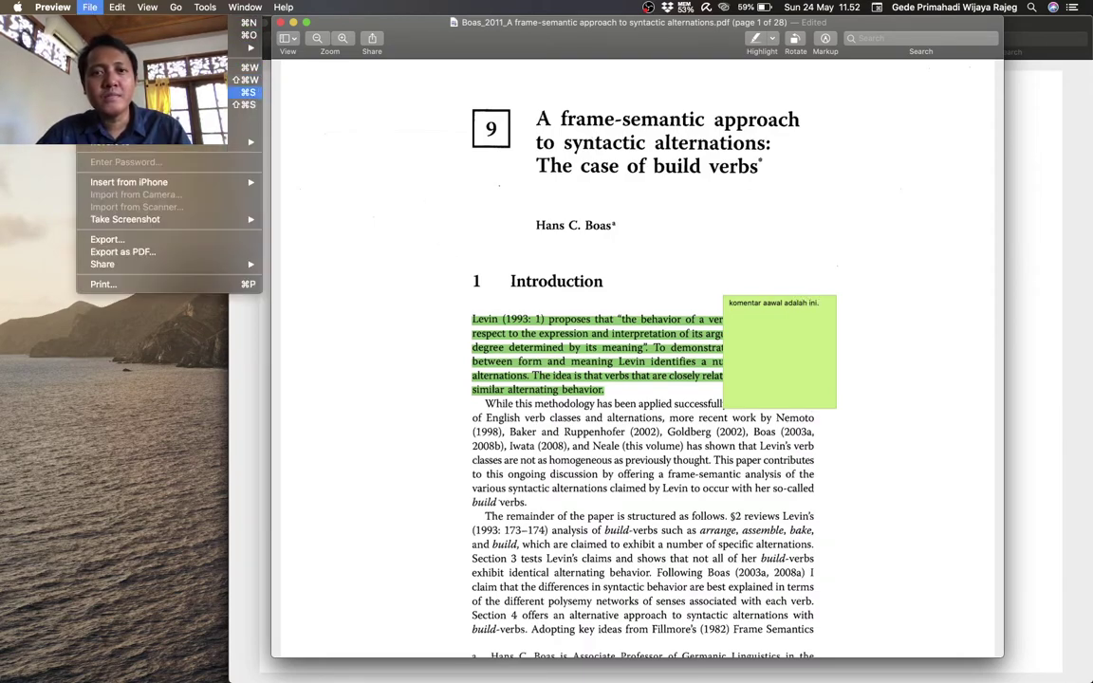
pyautogui.press('super+s')
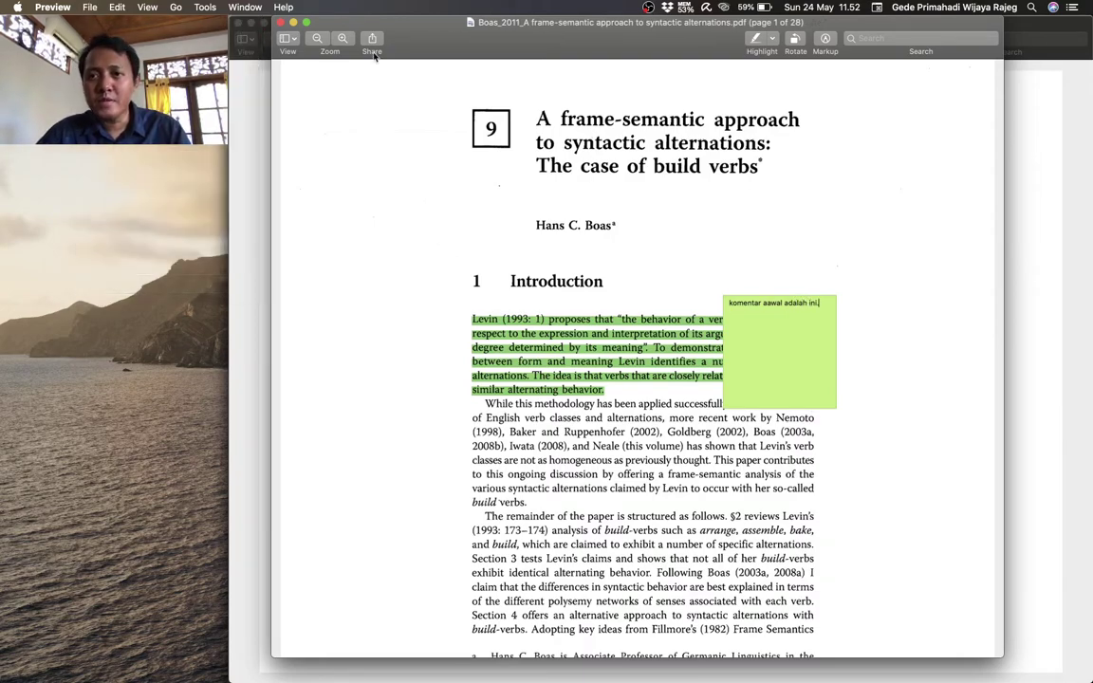
# Close the PDF, switch to Zotero and try to extract the annotations from the item "A frame-semantic approach to syntactic alternations".
pyautogui.click(280, 22)
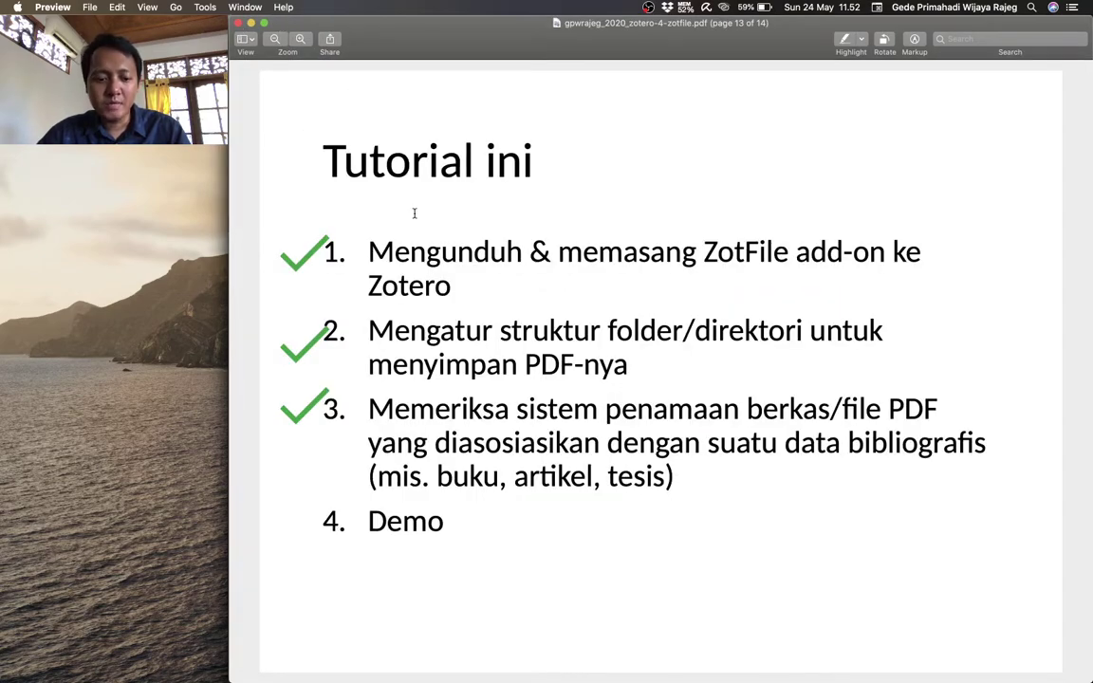
pyautogui.press('super+Tab')
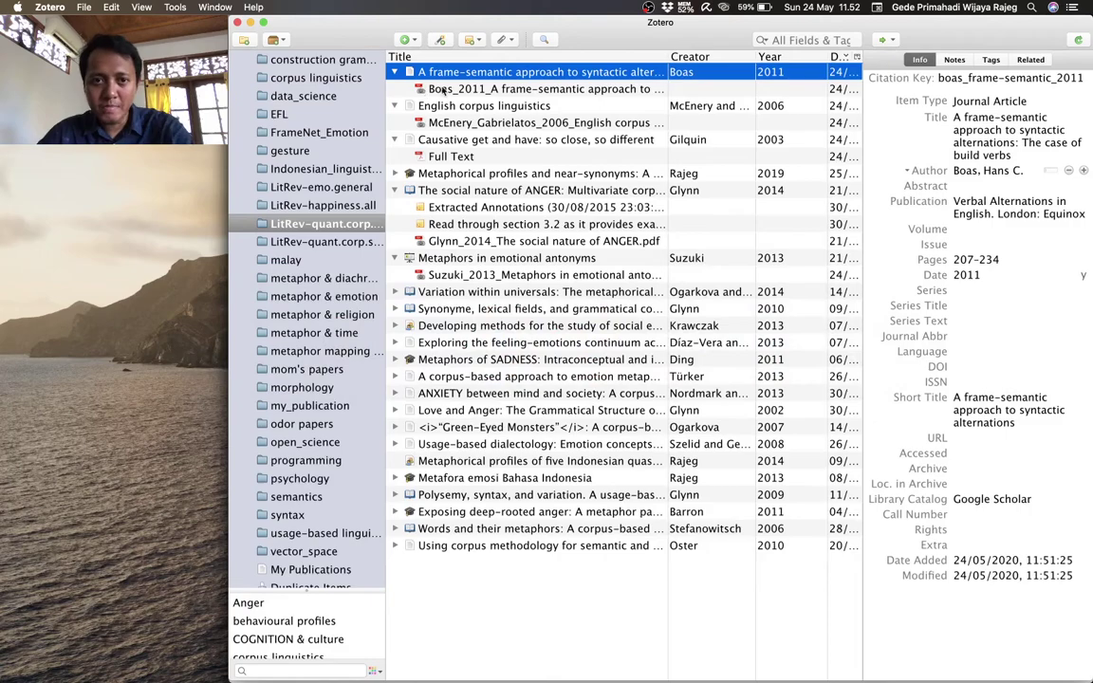
pyautogui.rightClick(481, 80)
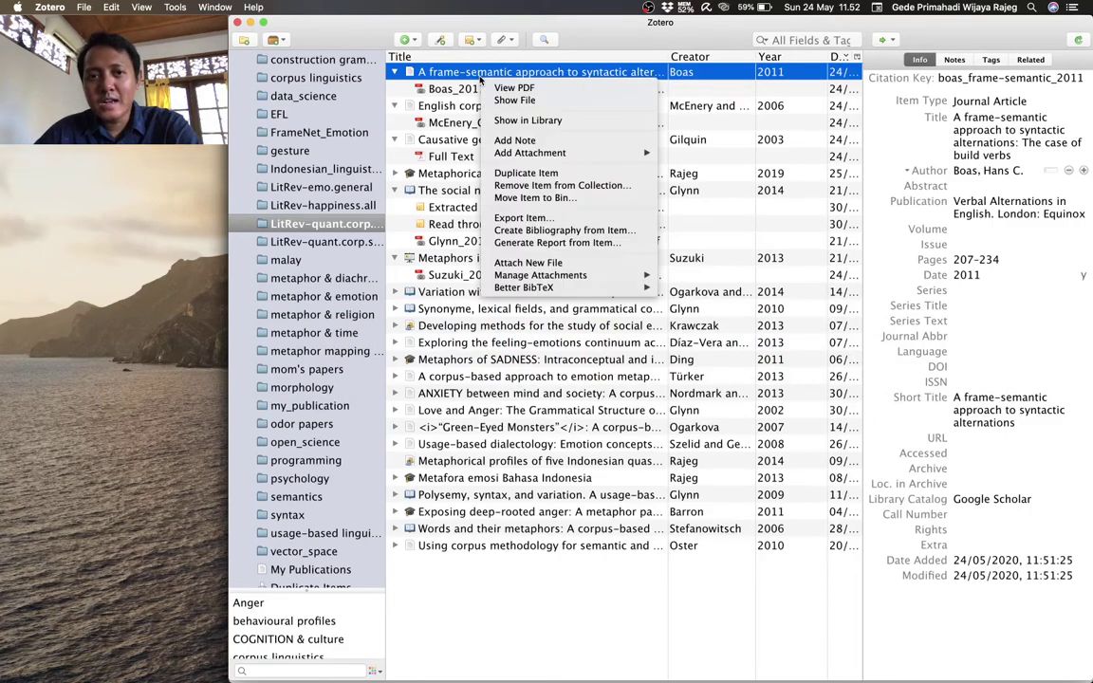
pyautogui.moveTo(549, 279)
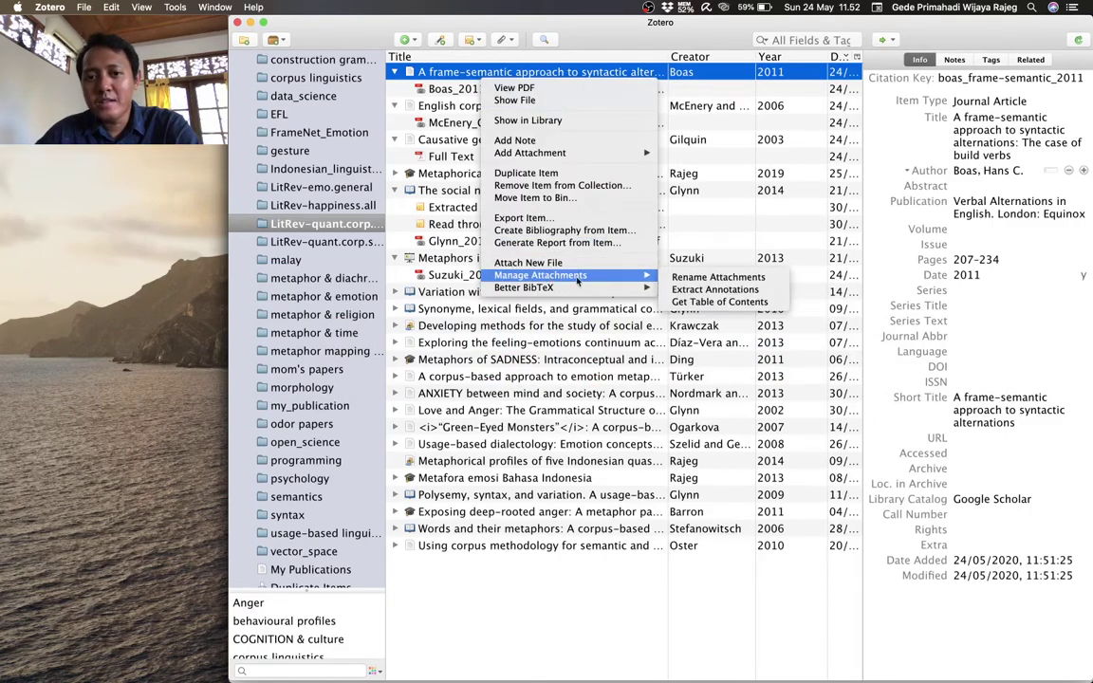
pyautogui.moveTo(619, 275)
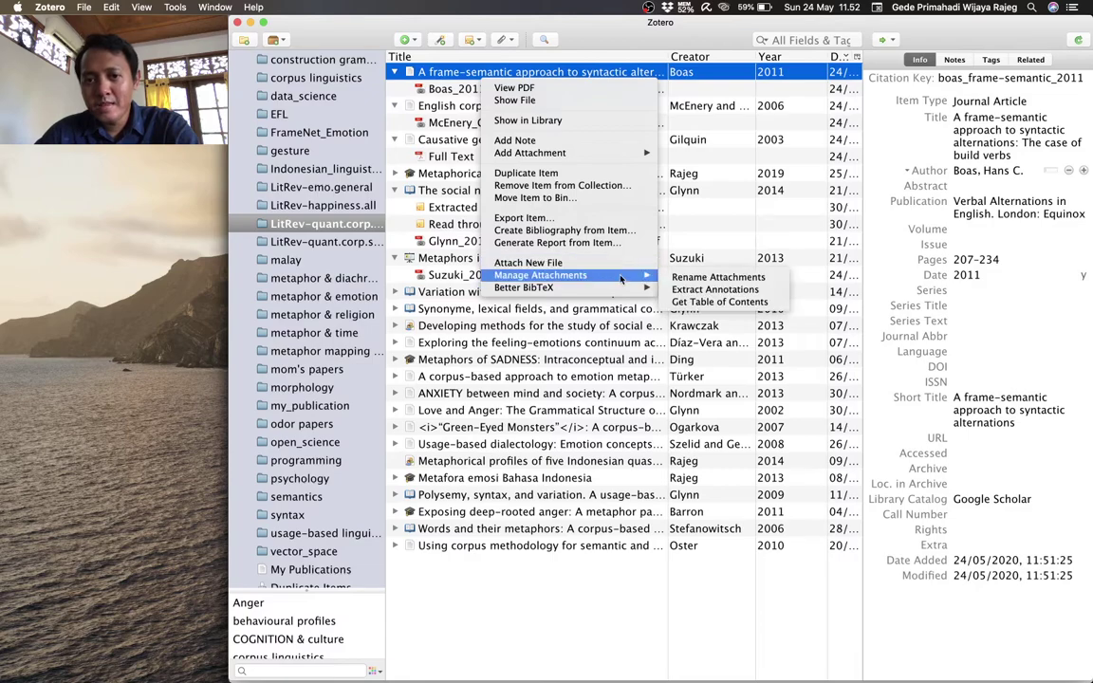
pyautogui.click(717, 294)
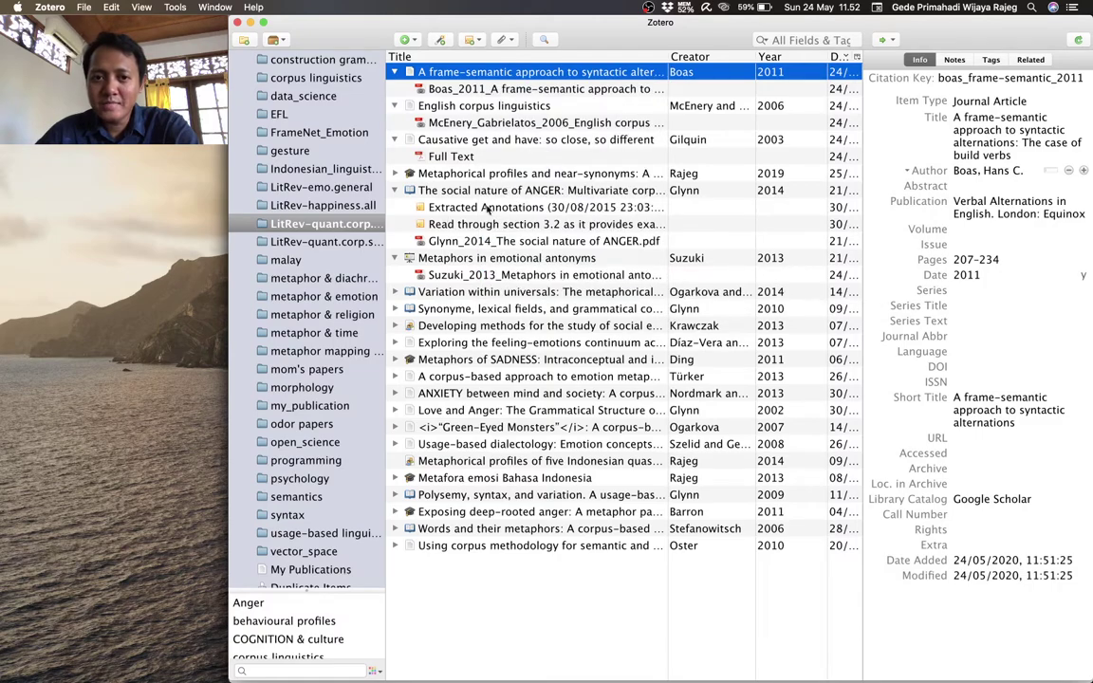
# Run Extract Annotations again on "A frame-semantic approach to syntactic alternations" and open the extracted annotations note.
pyautogui.click(486, 209)
pyautogui.click(513, 72)
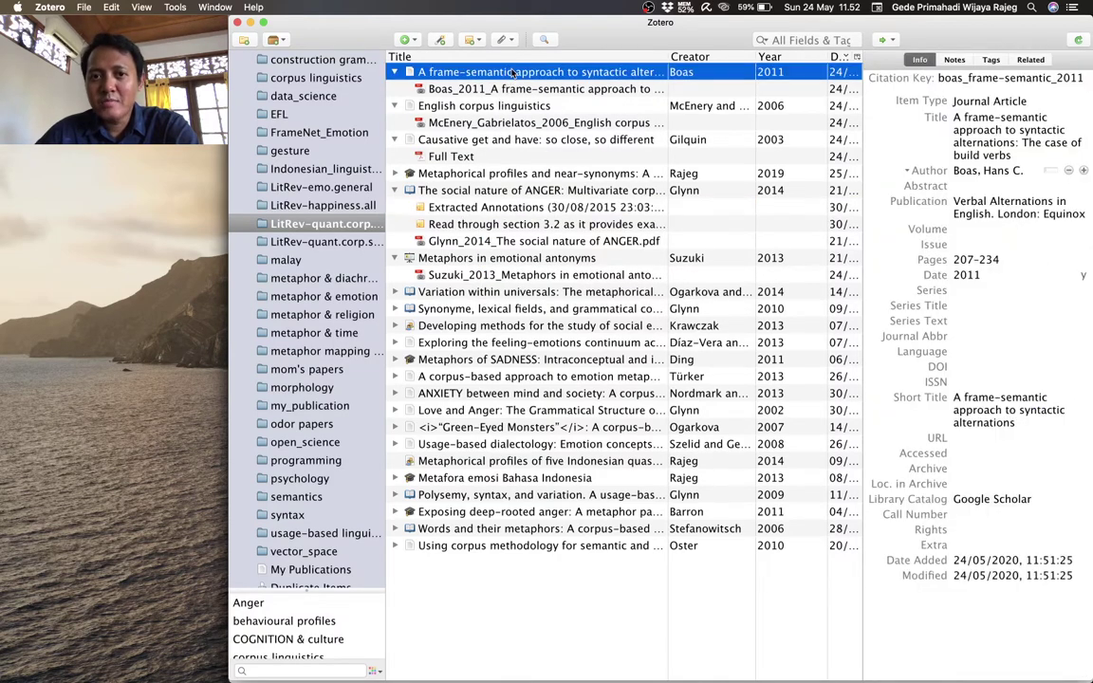
pyautogui.rightClick(514, 72)
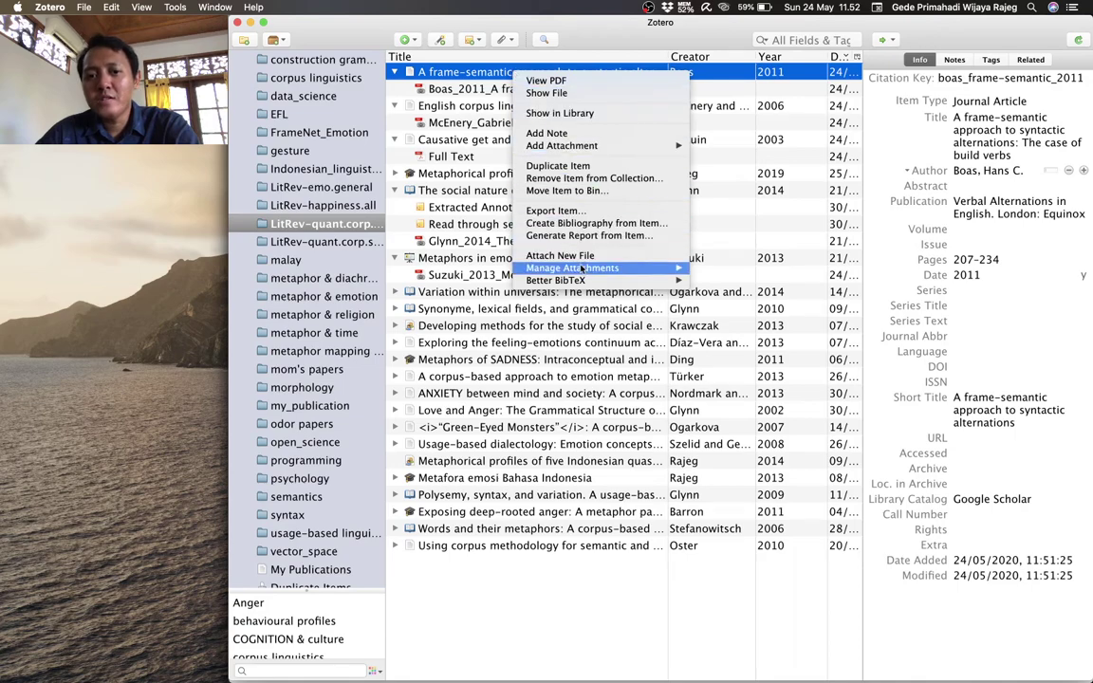
pyautogui.moveTo(619, 270)
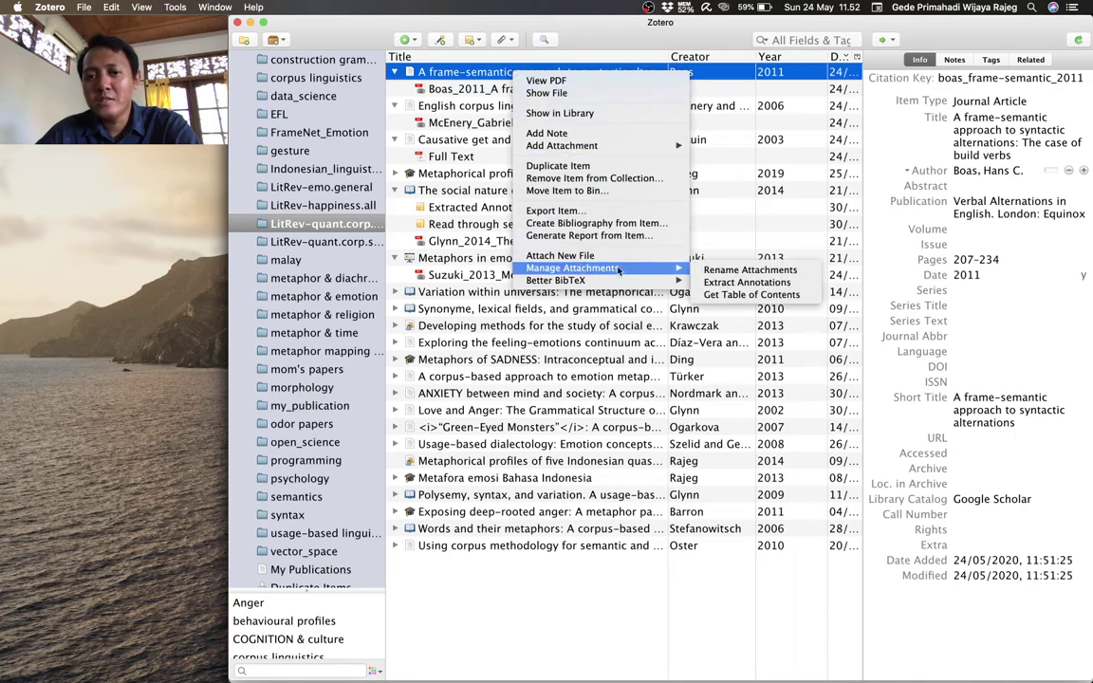
pyautogui.click(732, 283)
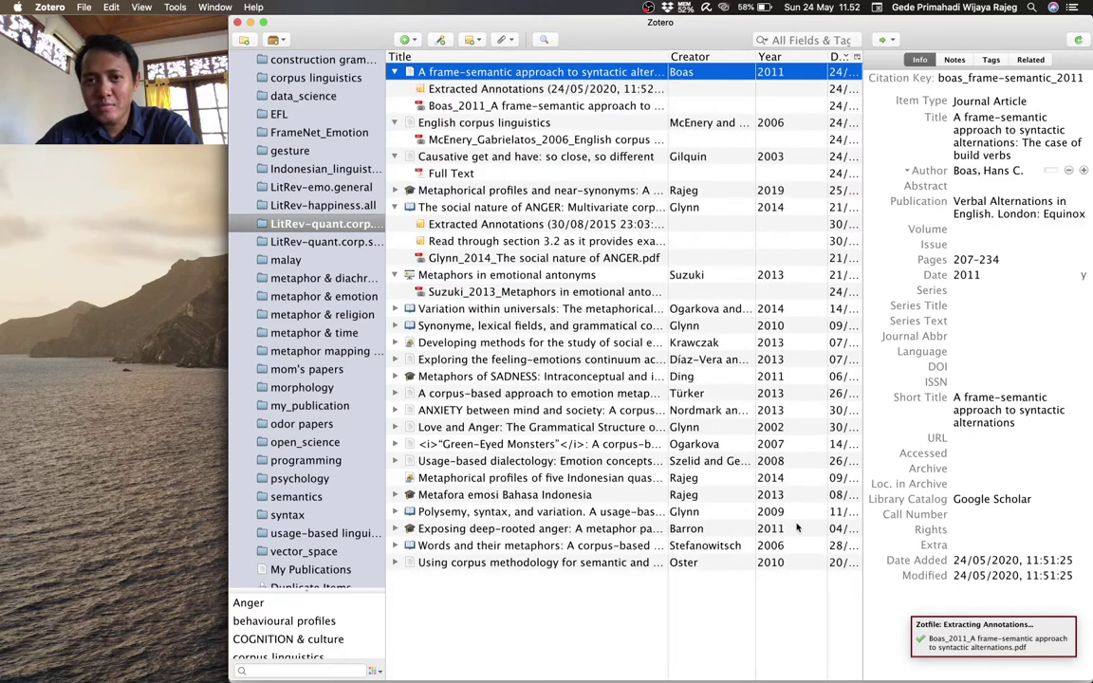
pyautogui.click(511, 87)
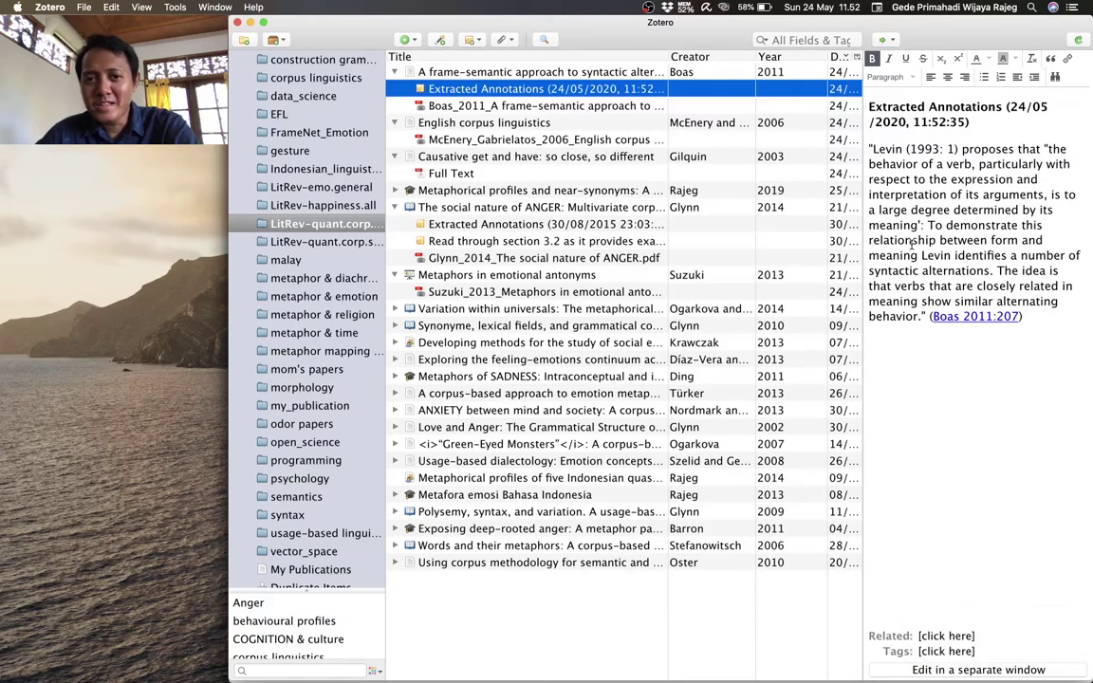
# Open the item's PDF in Preview, add the note "Note catatan ini catatan." to the highlighted Introduction paragraph and save the file.
pyautogui.doubleClick(595, 76)
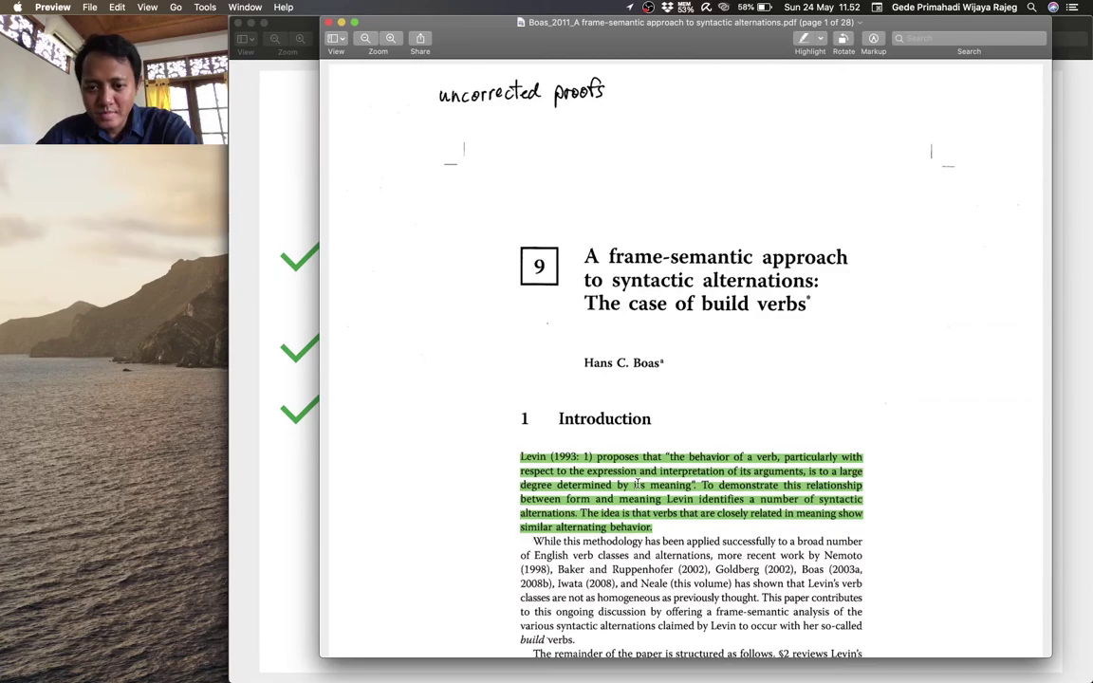
pyautogui.rightClick(637, 483)
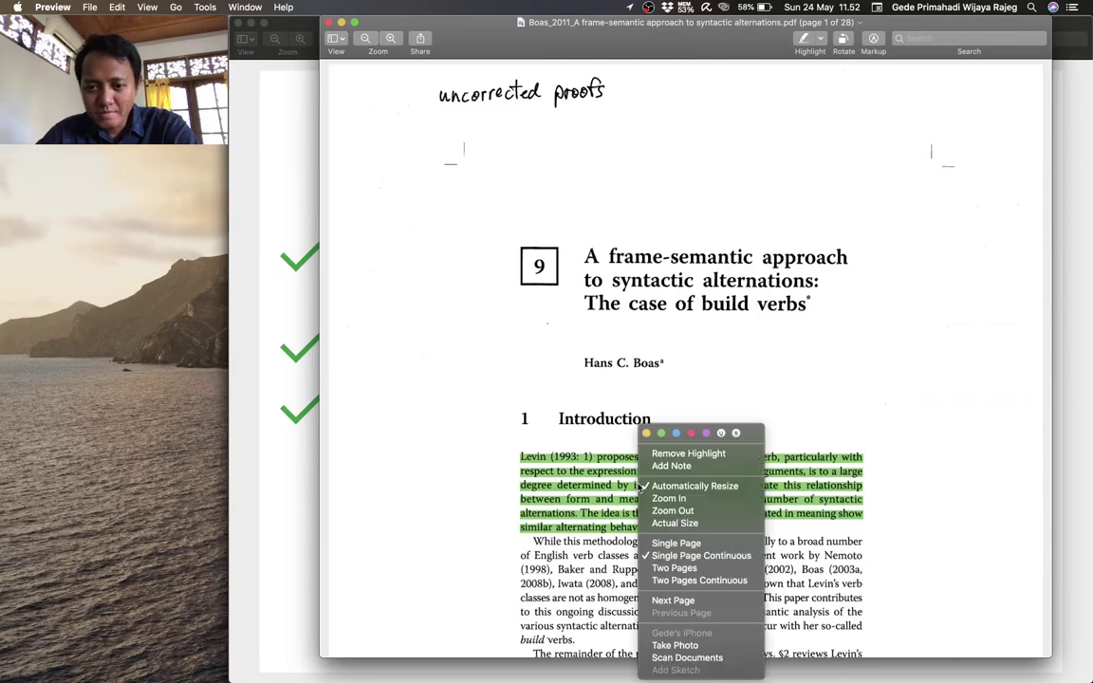
pyautogui.click(671, 465)
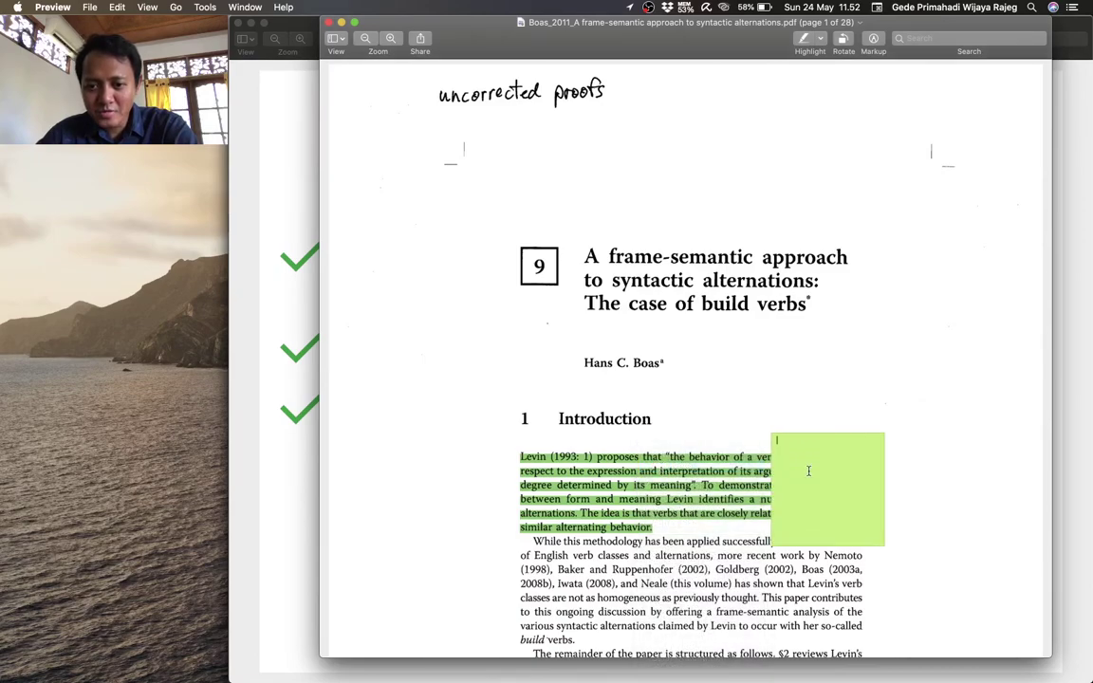
pyautogui.write('Note')
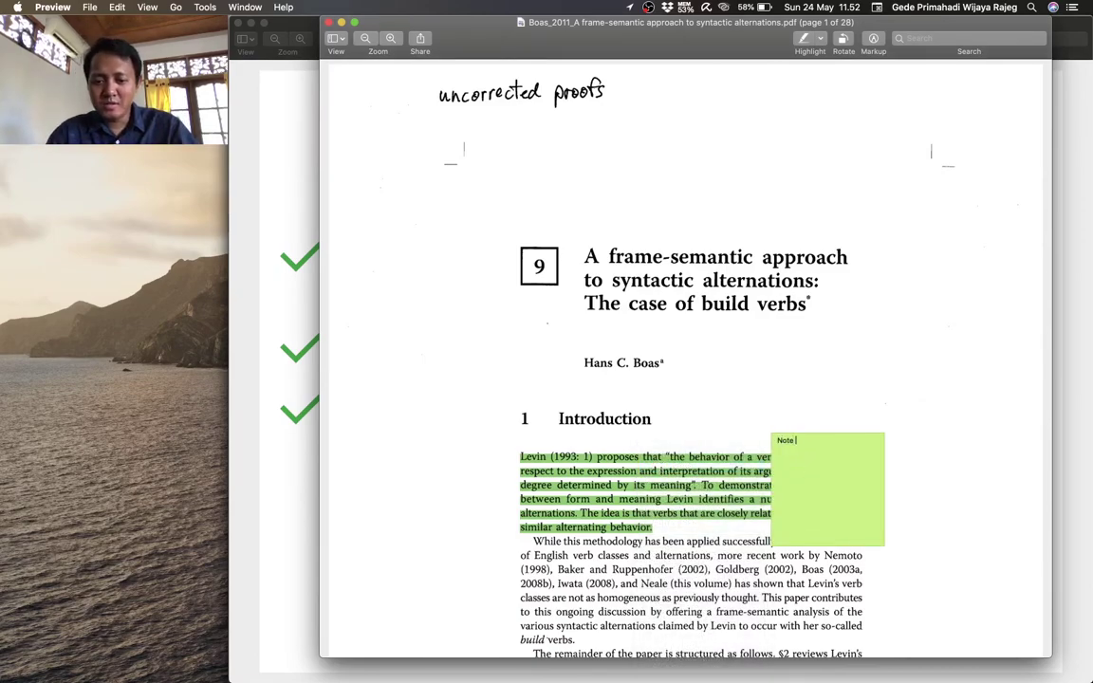
pyautogui.write(' catatan')
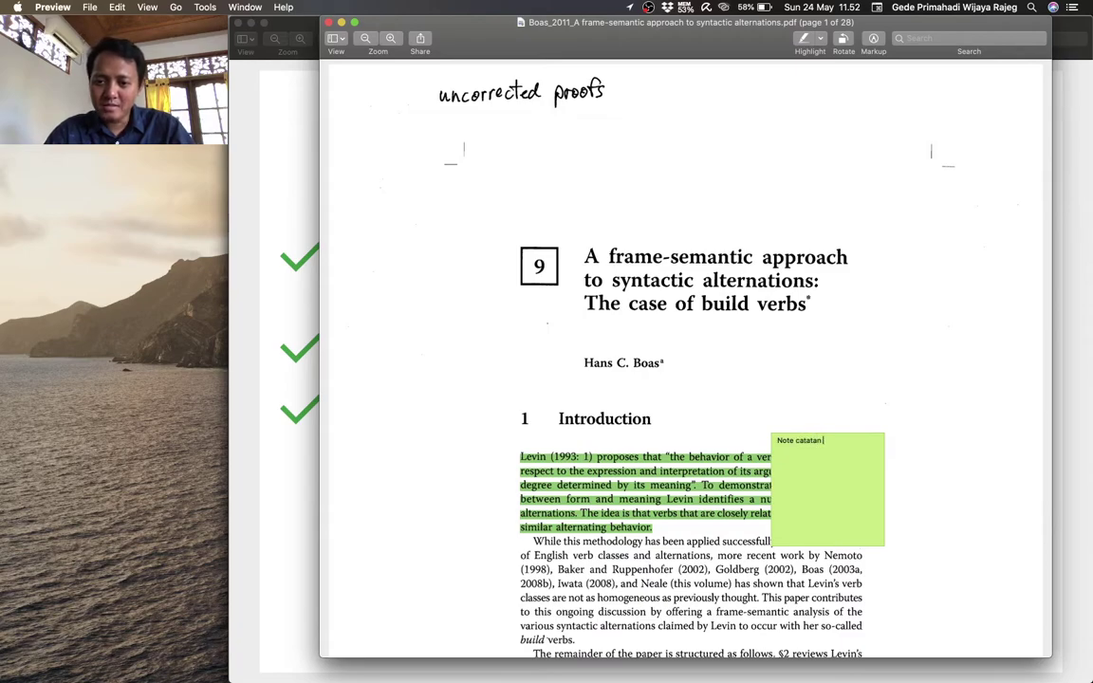
pyautogui.write(' ini catatan.')
pyautogui.click(697, 394)
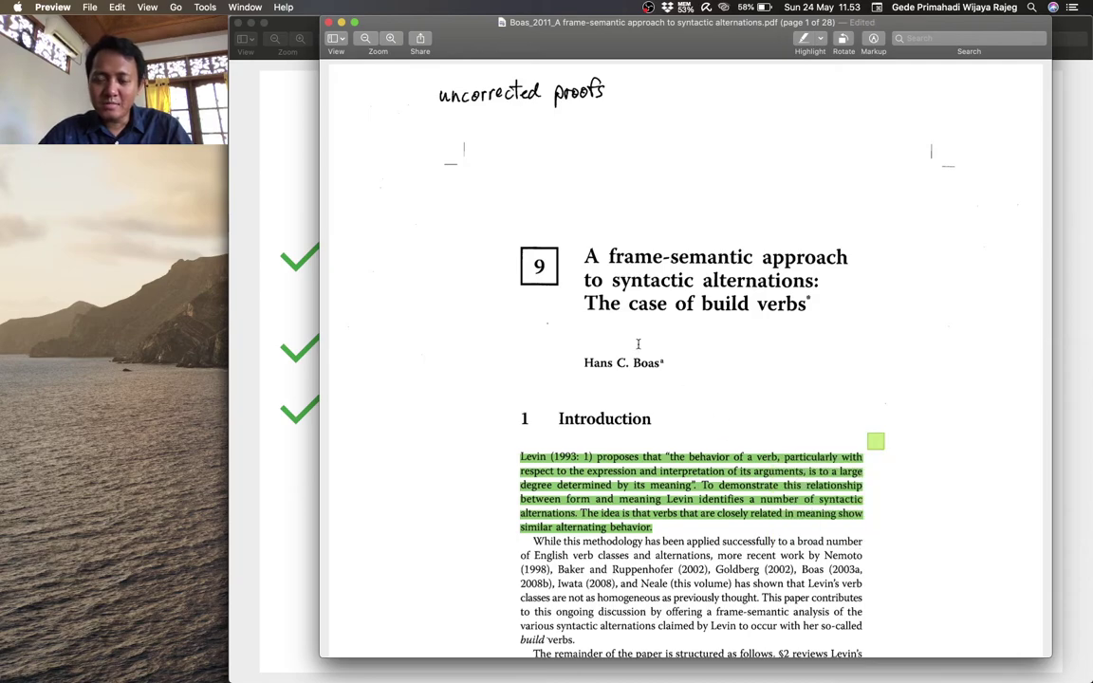
pyautogui.click(90, 7)
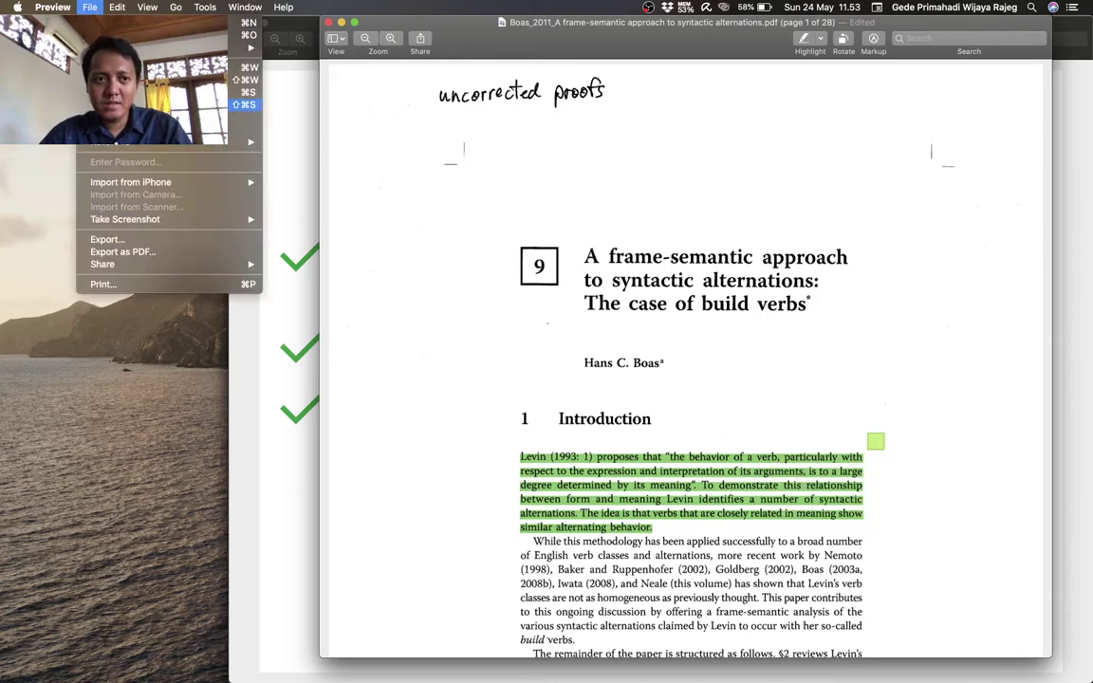
pyautogui.click(109, 95)
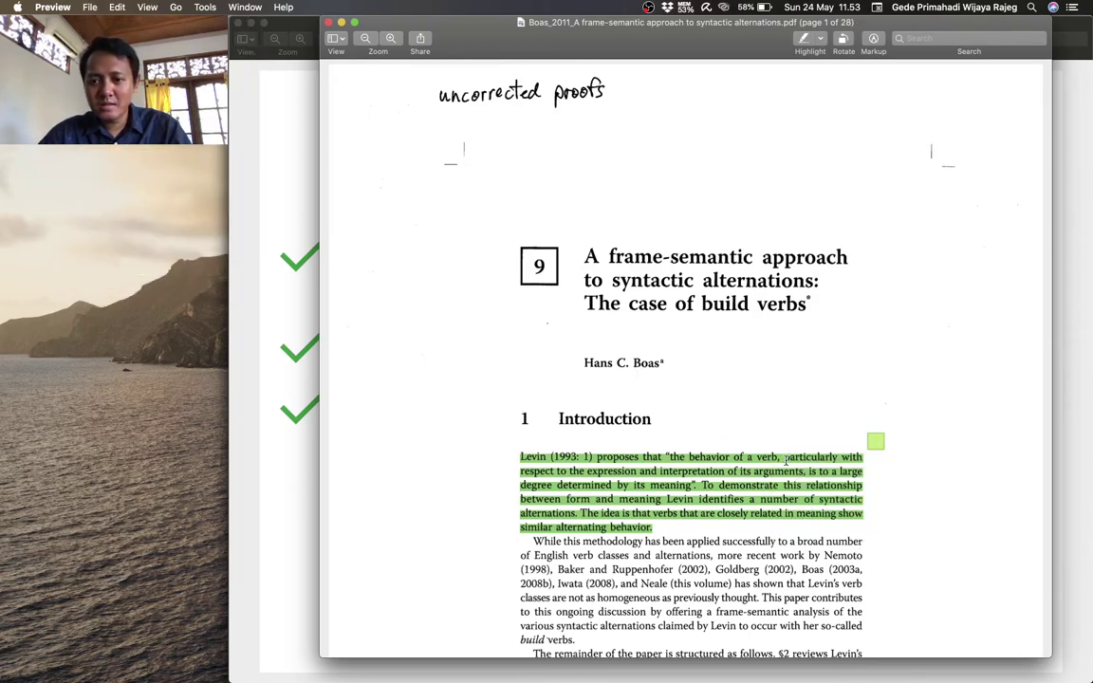
# Close the PDF, reopen it from Zotero to check the saved note on the highlighted paragraph, and close it again.
pyautogui.scroll(-3, 786, 461)
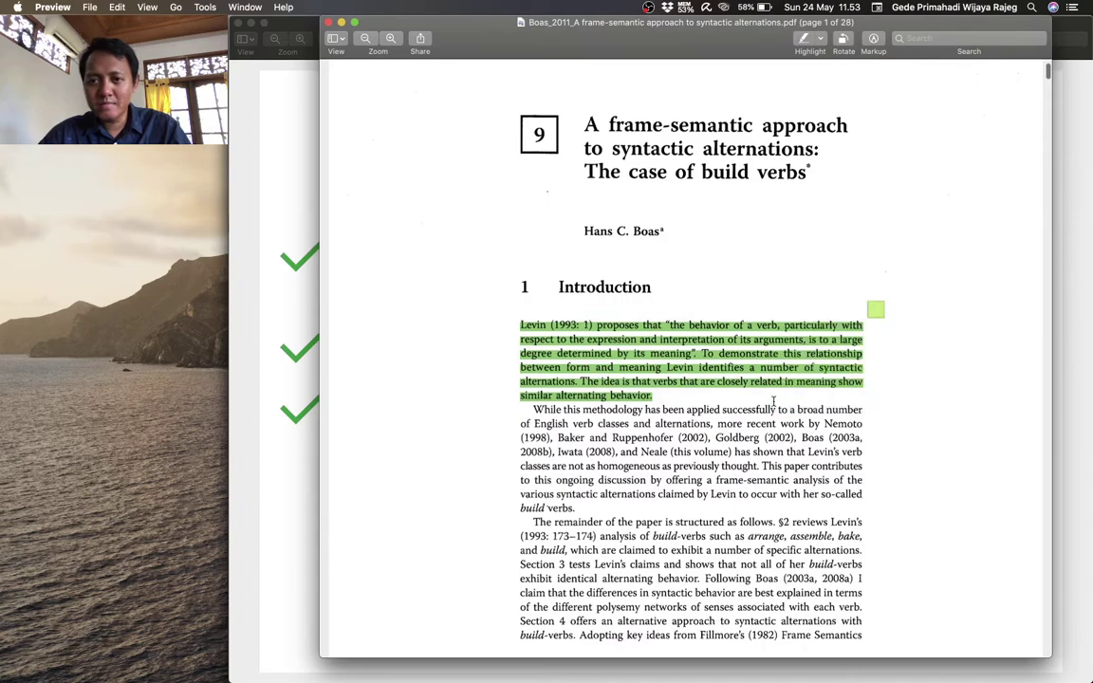
pyautogui.click(300, 21)
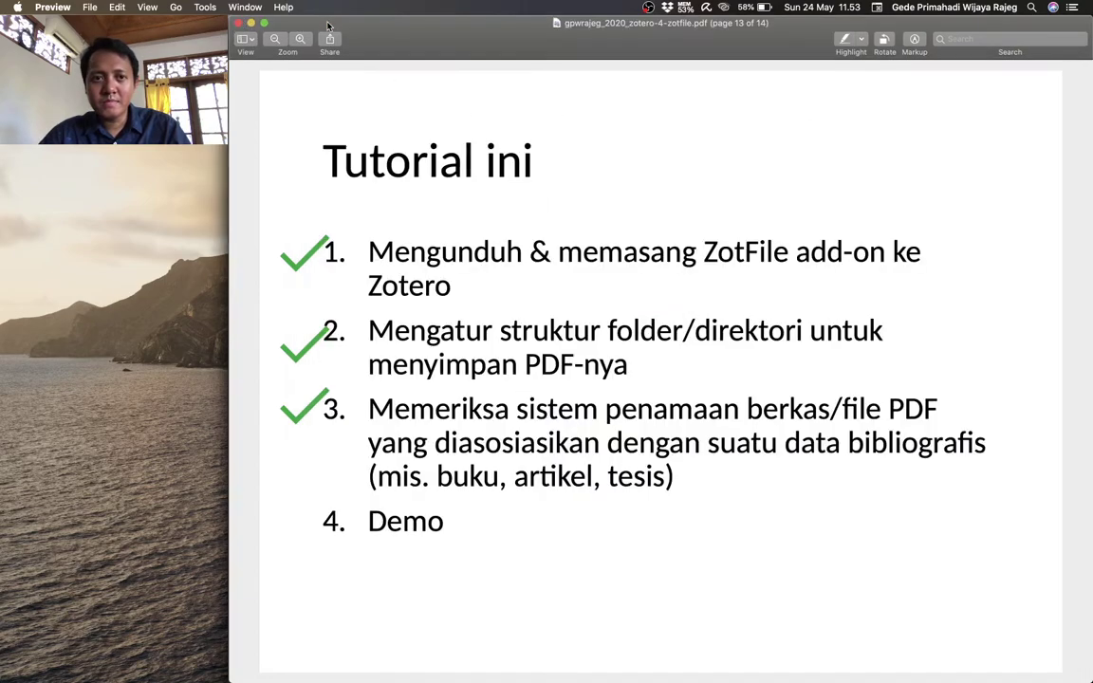
pyautogui.press('super+Tab')
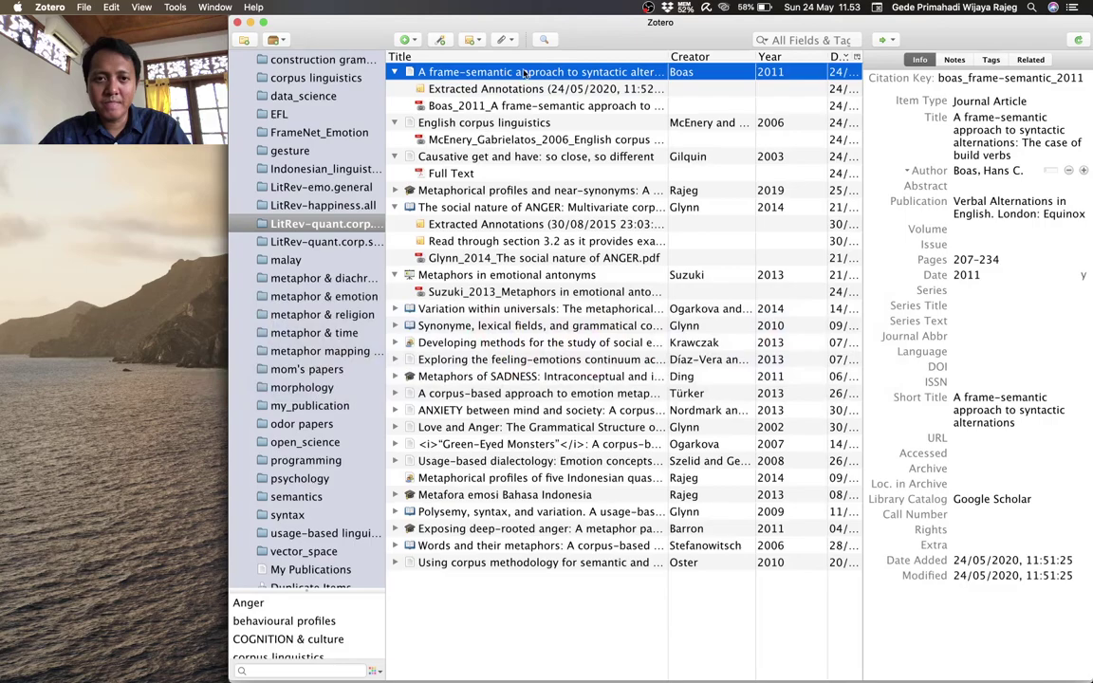
pyautogui.doubleClick(523, 74)
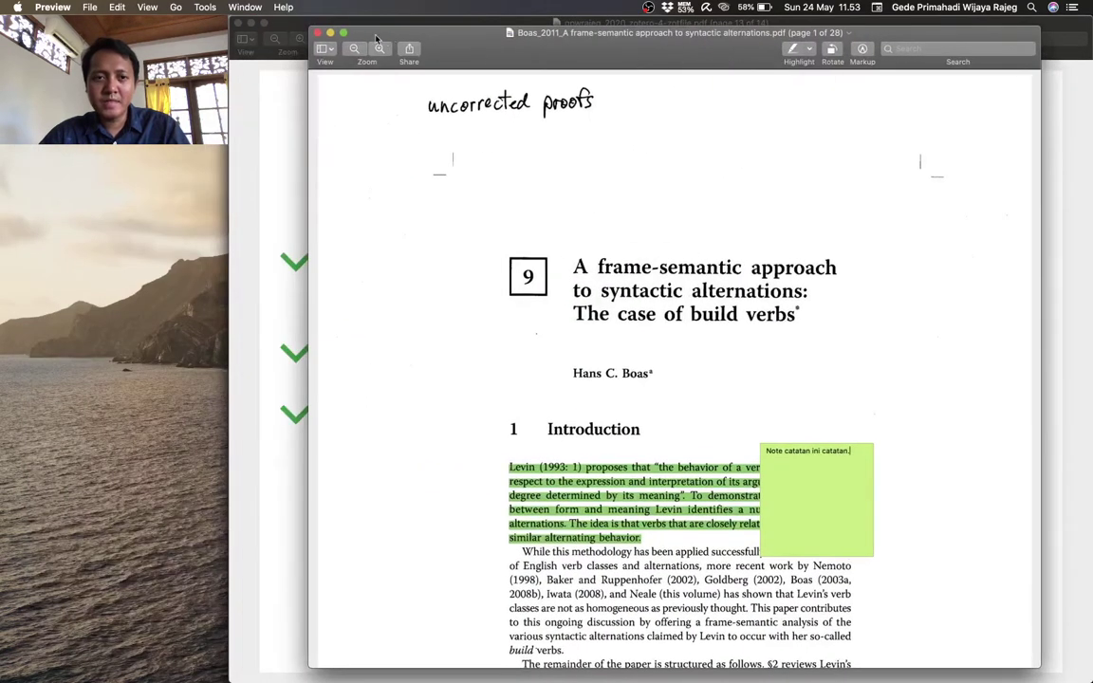
pyautogui.click(318, 34)
# Switch to Zotero and move the Extracted Annotations note under "A frame-semantic approach to syntactic alternations" to the Bin.
pyautogui.press('super+Tab')
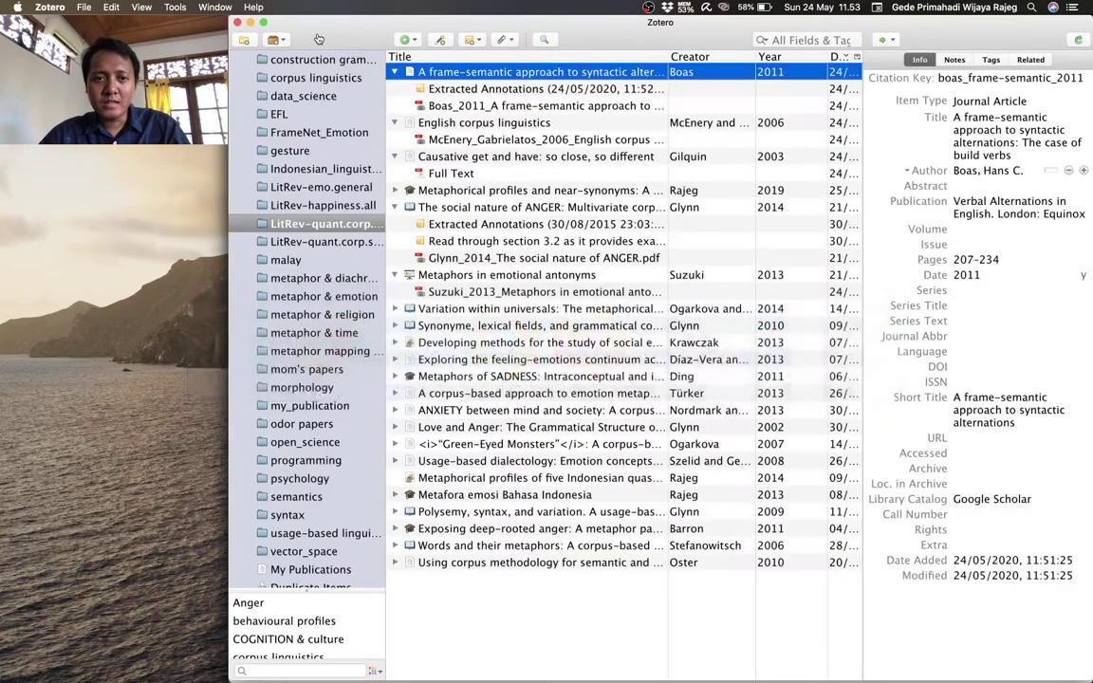
pyautogui.rightClick(424, 67)
pyautogui.click(442, 88)
pyautogui.click(464, 89)
pyautogui.rightClick(464, 89)
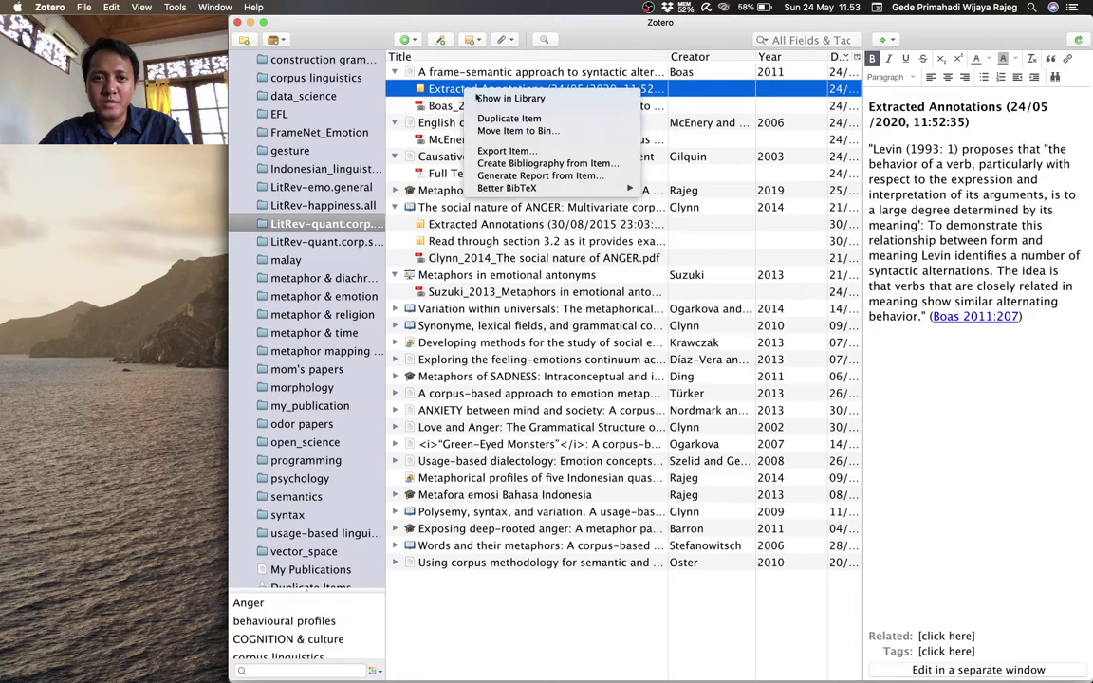
pyautogui.click(456, 121)
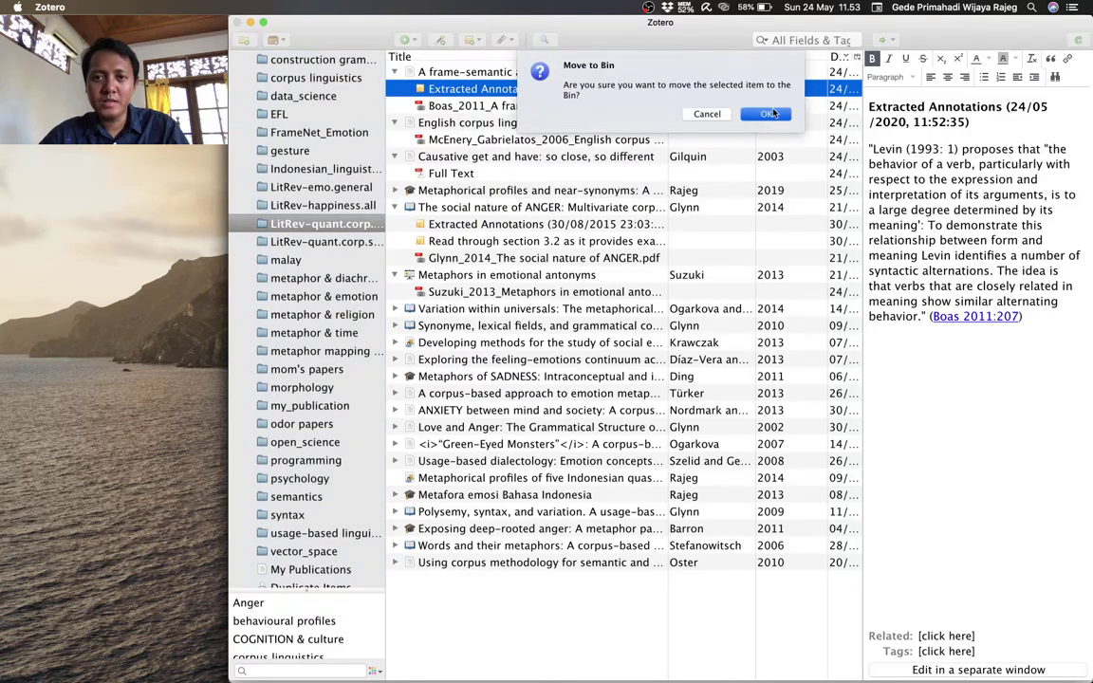
pyautogui.click(766, 114)
# Extract the annotations from the re-annotated PDF of "A frame-semantic approach to syntactic alternations" and open the new note.
pyautogui.click(534, 74)
pyautogui.rightClick(534, 76)
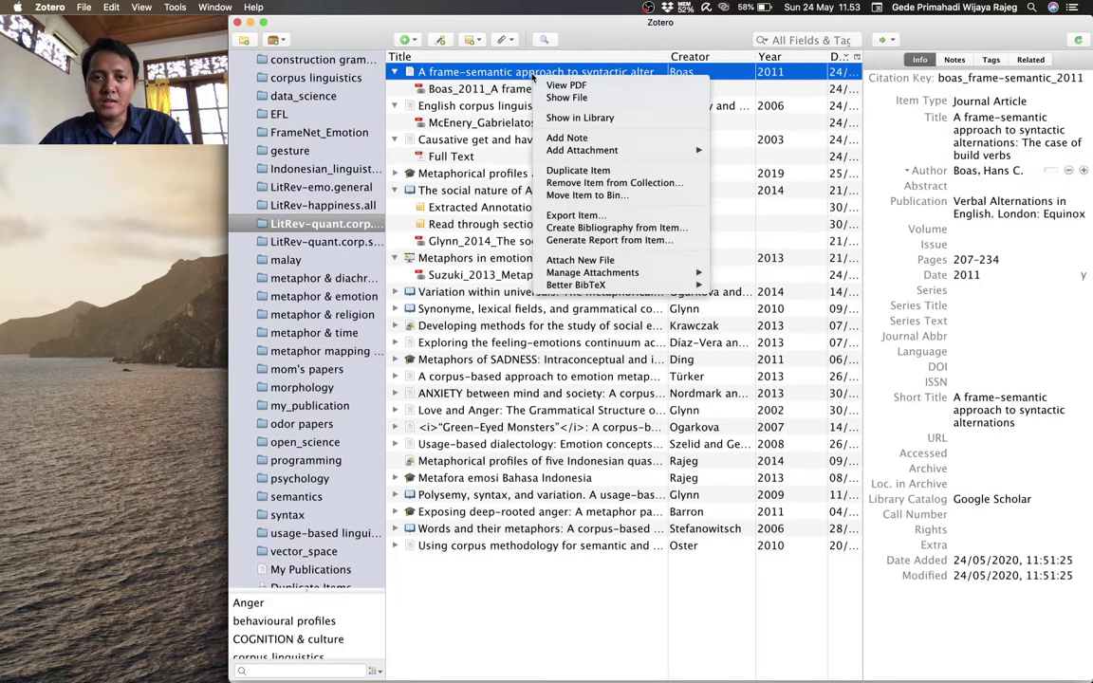
pyautogui.moveTo(665, 273)
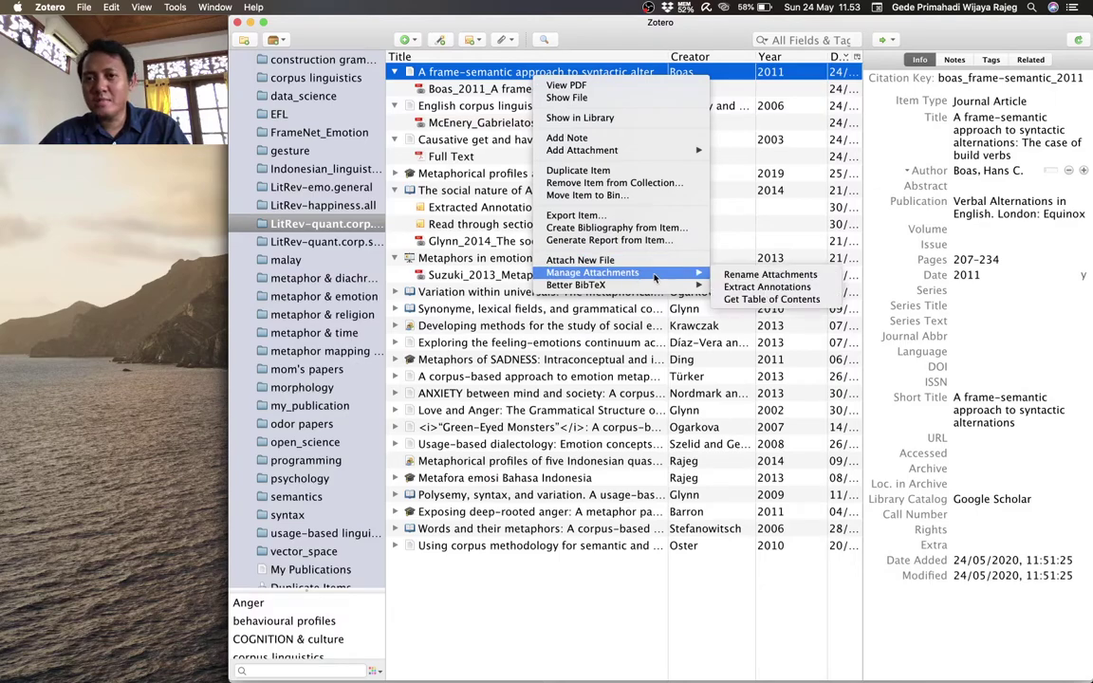
pyautogui.click(765, 287)
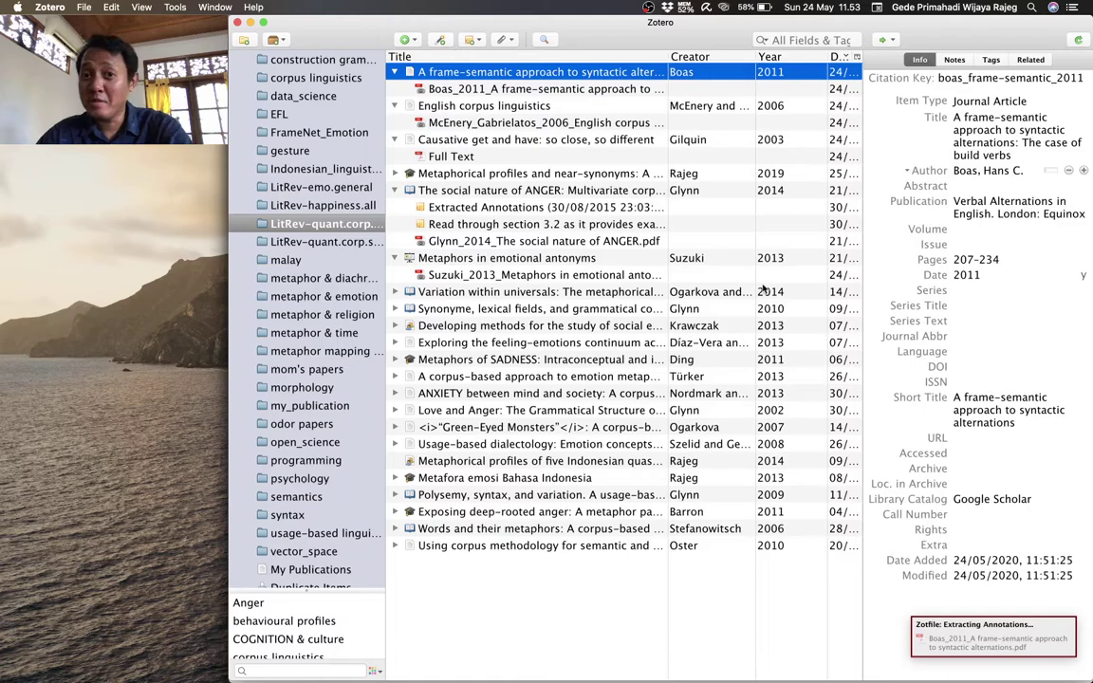
pyautogui.click(574, 87)
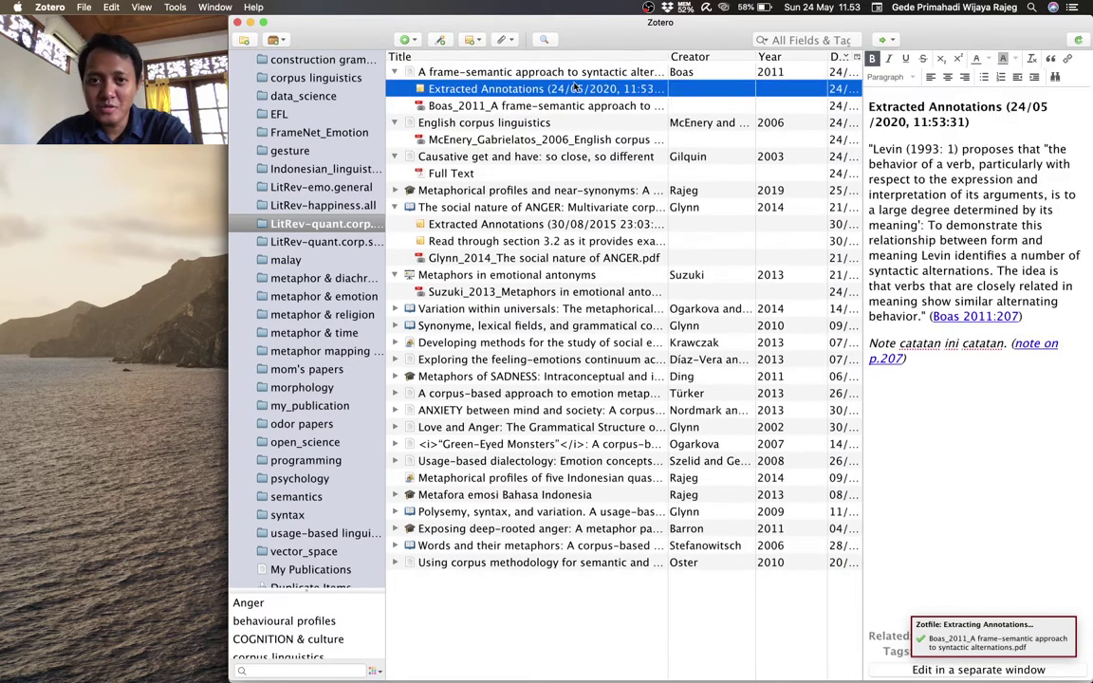
# Examine the comment and the quoted highlight in the extracted annotations note, and reselect the parent item.
pyautogui.moveTo(870, 344); pyautogui.dragTo(1006, 344)
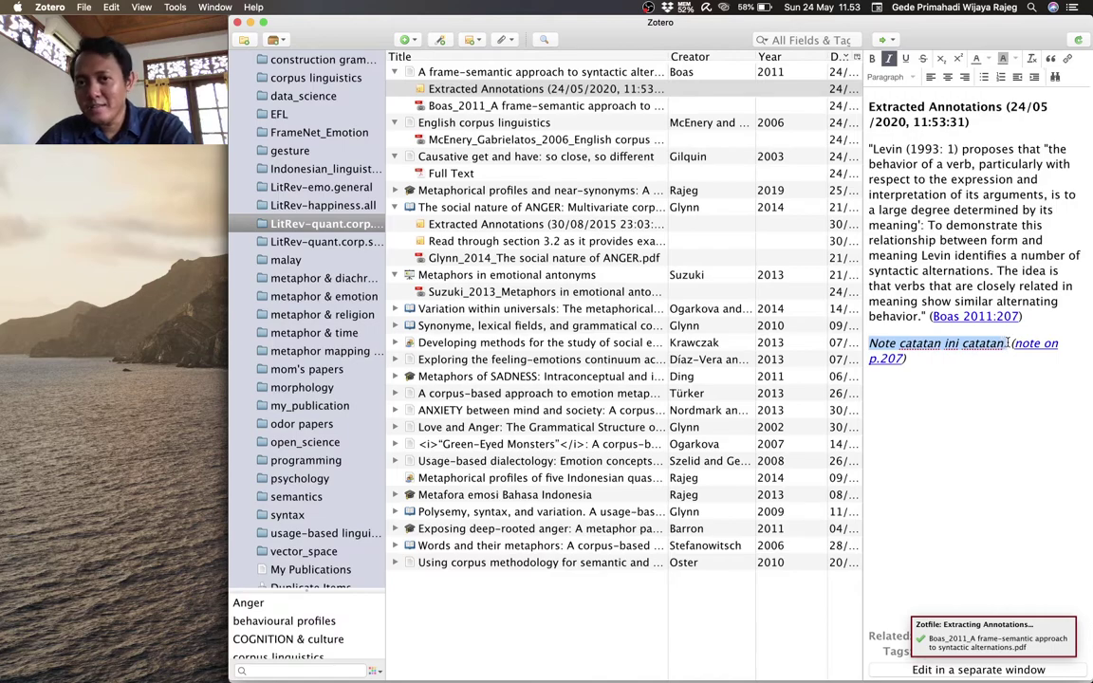
pyautogui.moveTo(871, 149); pyautogui.dragTo(924, 316)
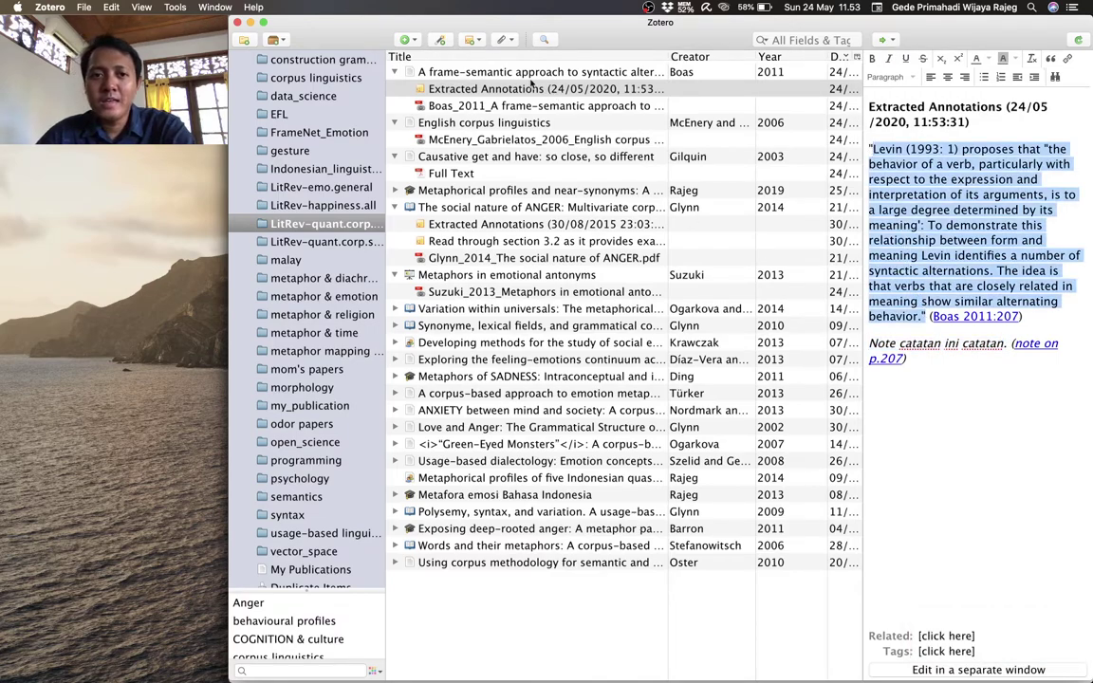
pyautogui.click(465, 71)
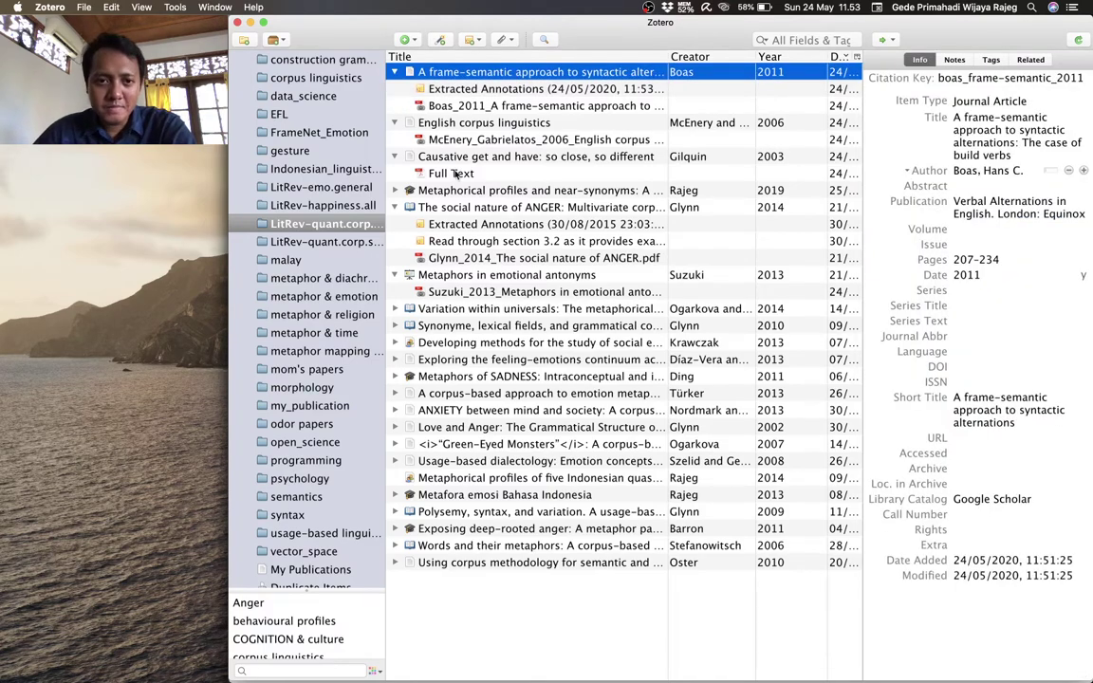
# Switch to Chrome, browse page 3 of the Google Scholar results and open the Zotero item selector for them.
pyautogui.press('super+Tab')
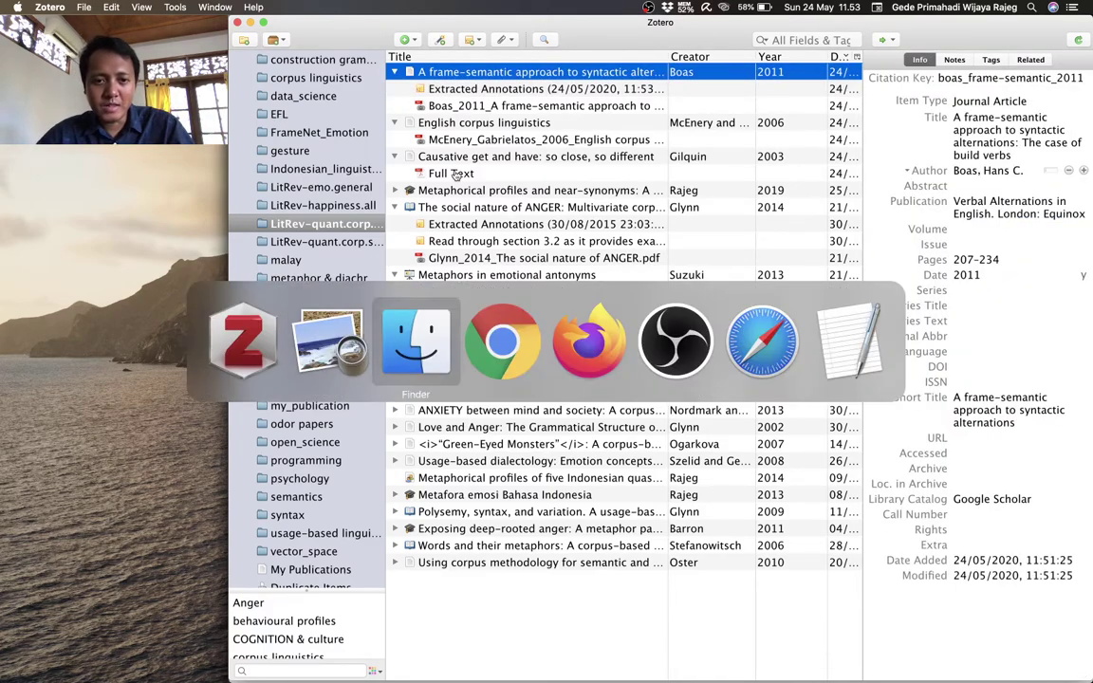
pyautogui.scroll(-10, 746, 146)
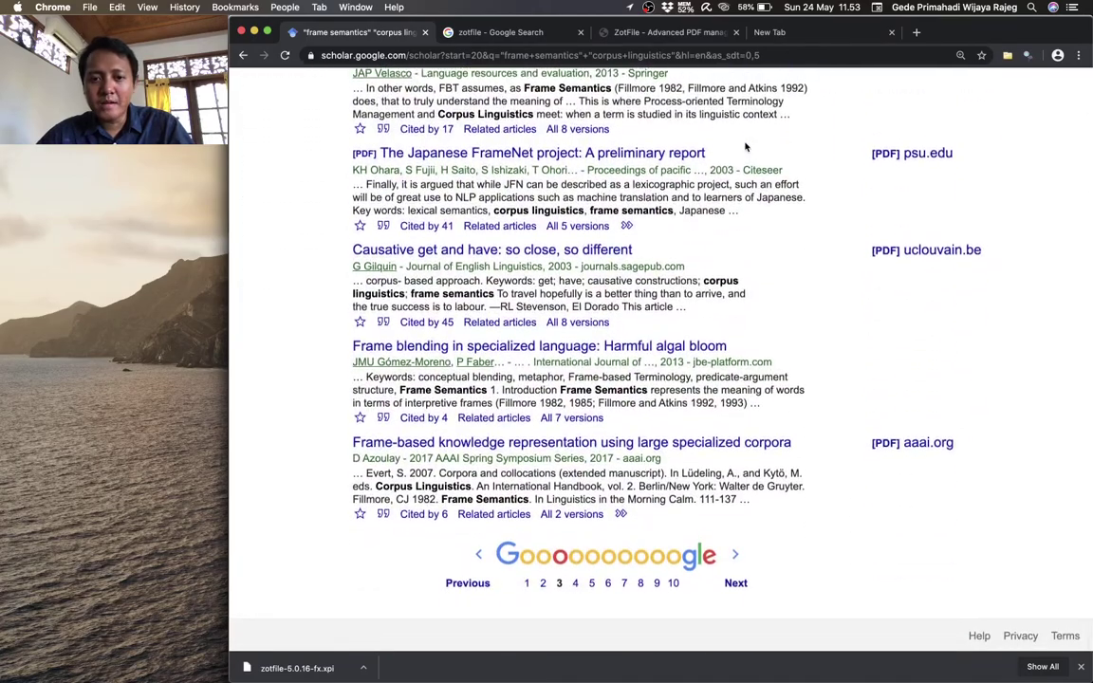
pyautogui.scroll(2, 746, 146)
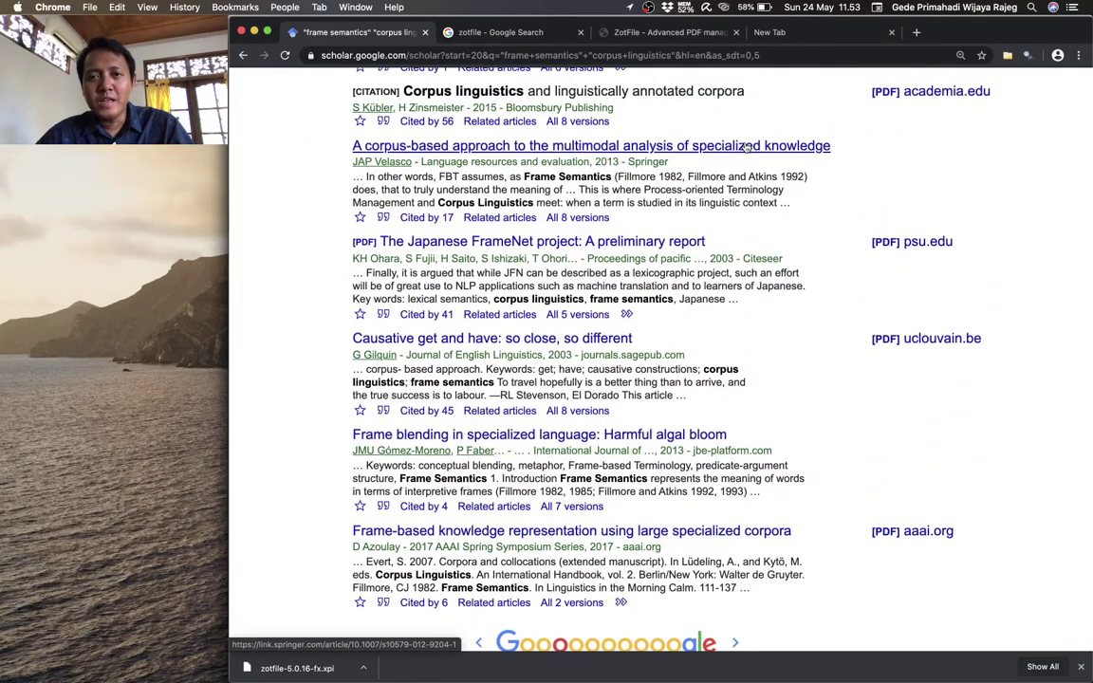
pyautogui.scroll(-2, 963, 573)
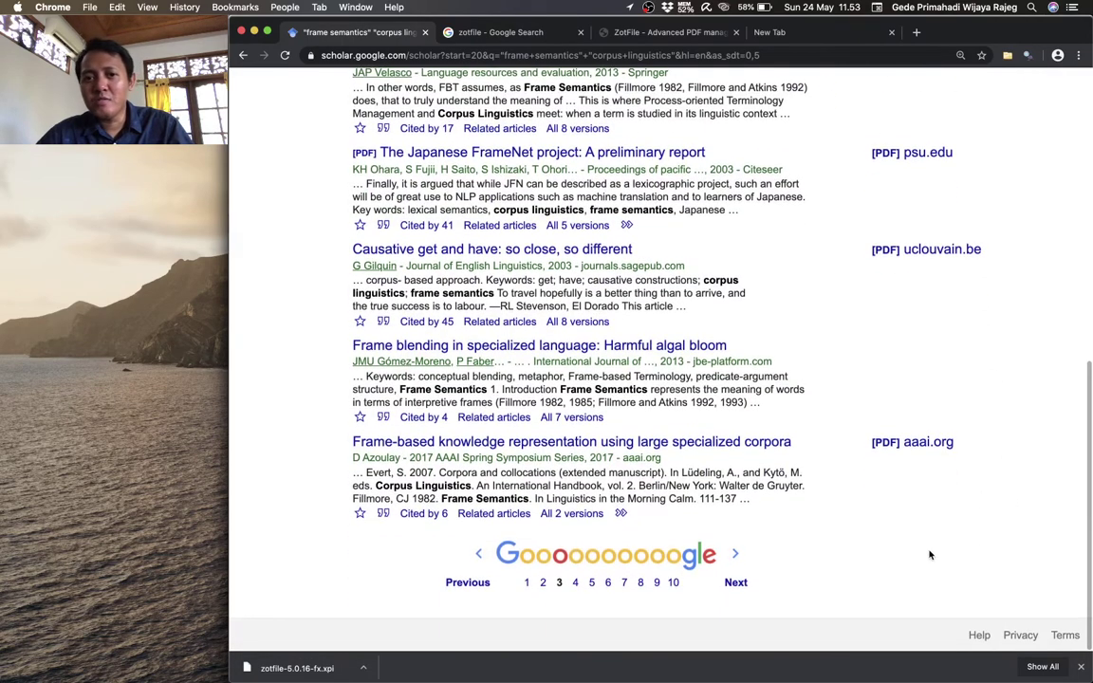
pyautogui.scroll(2, 891, 402)
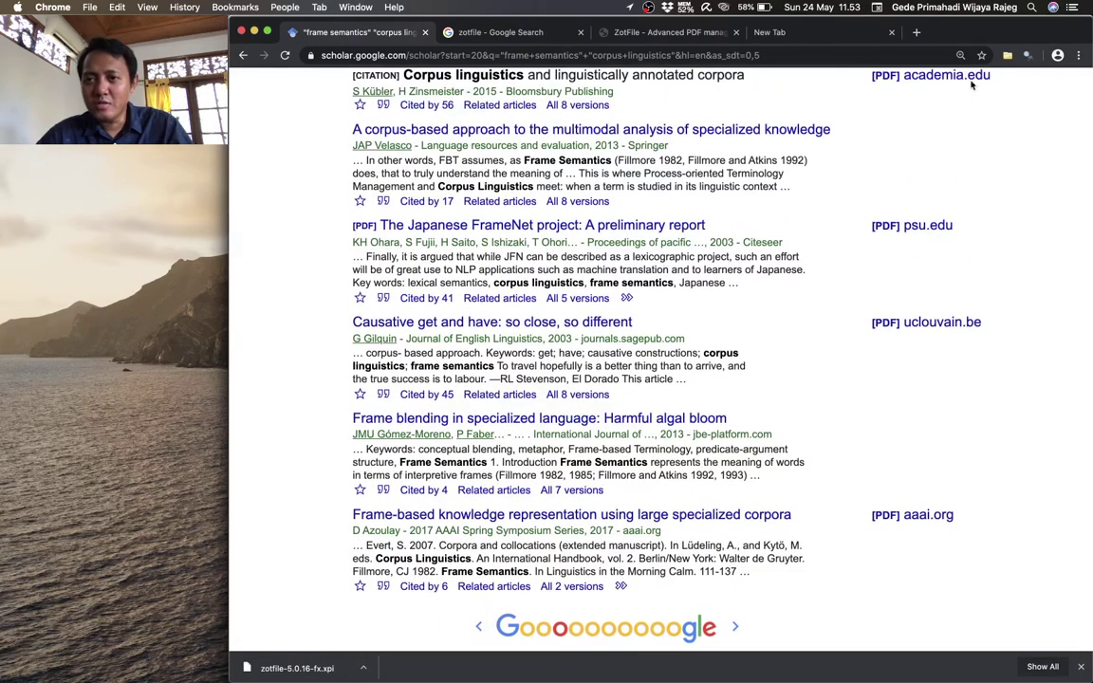
pyautogui.click(1007, 55)
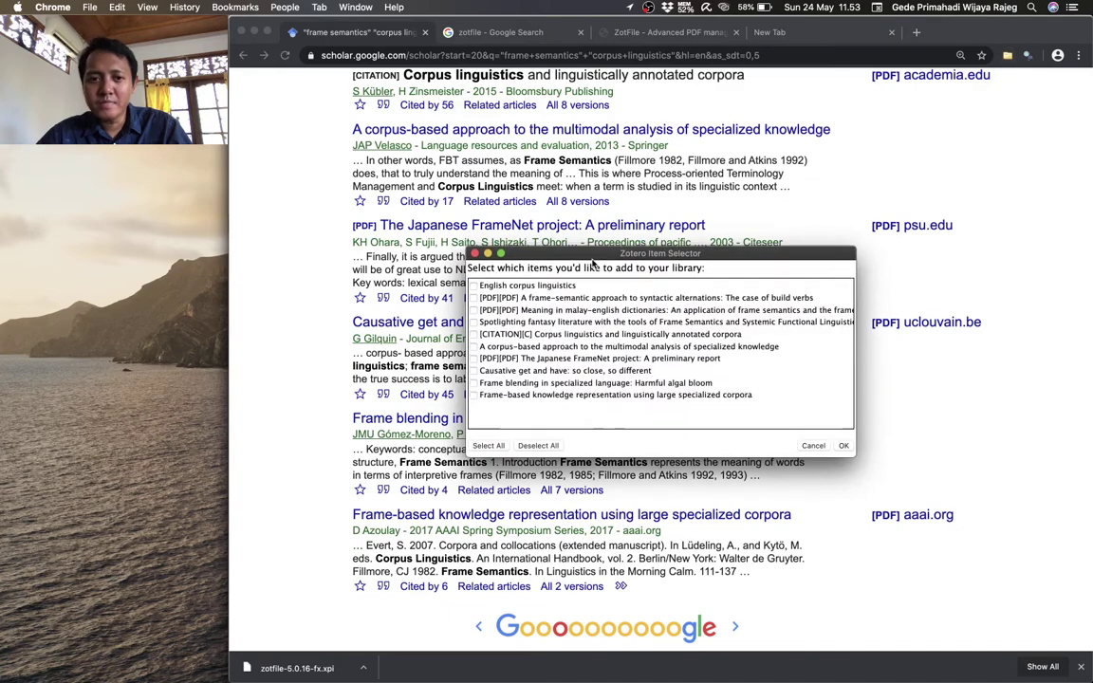